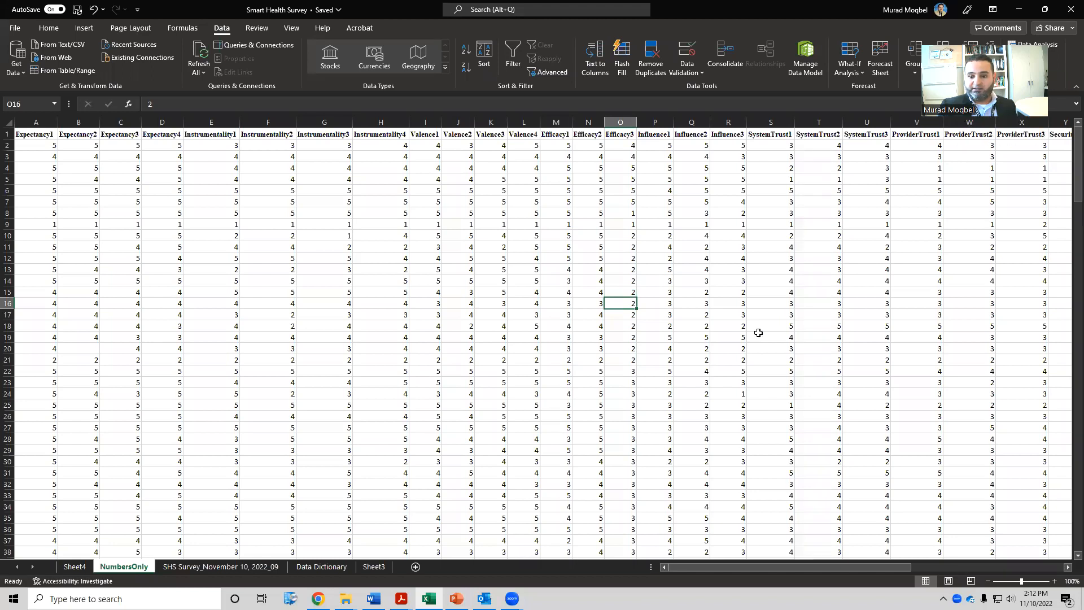
# Switch to Chrome, open the 44985689.pdf article, and go to the construct measures table in Appendix A
pyautogui.moveTo(688, 567); pyautogui.dragTo(659, 577)
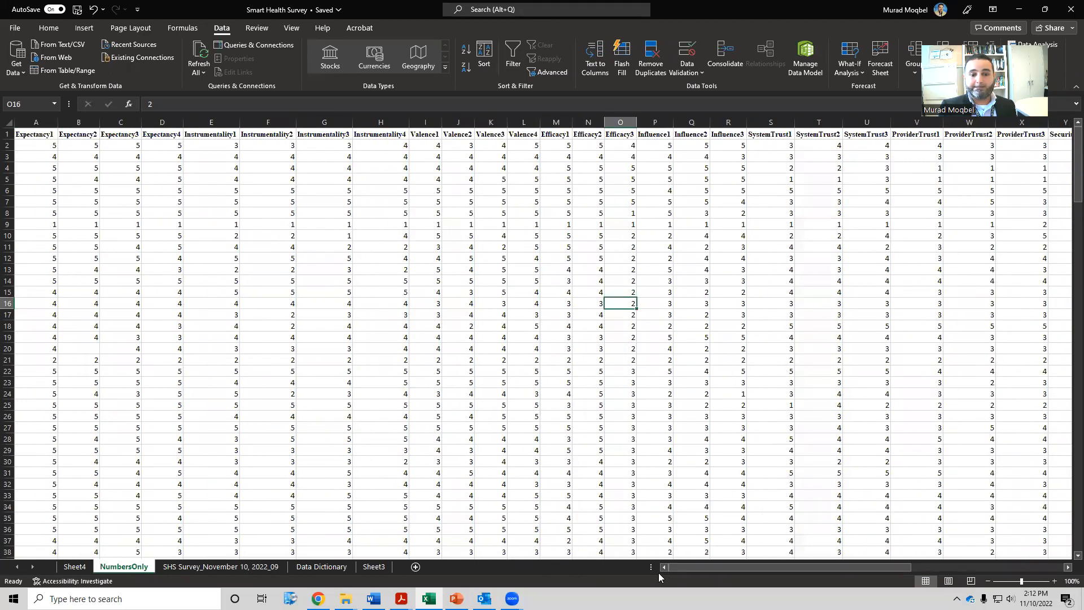
pyautogui.click(318, 599)
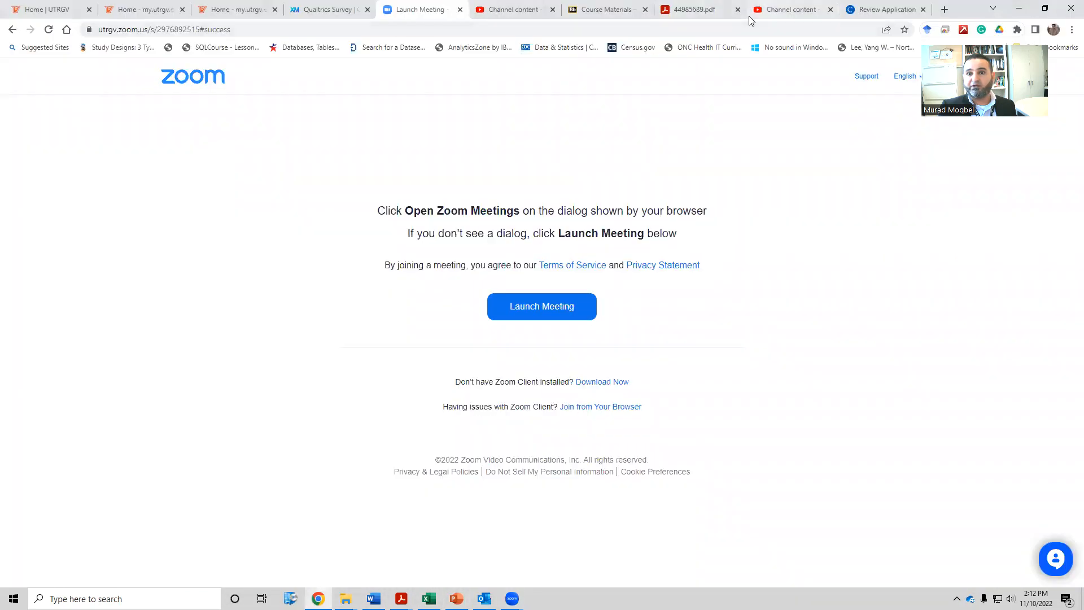
pyautogui.click(743, 17)
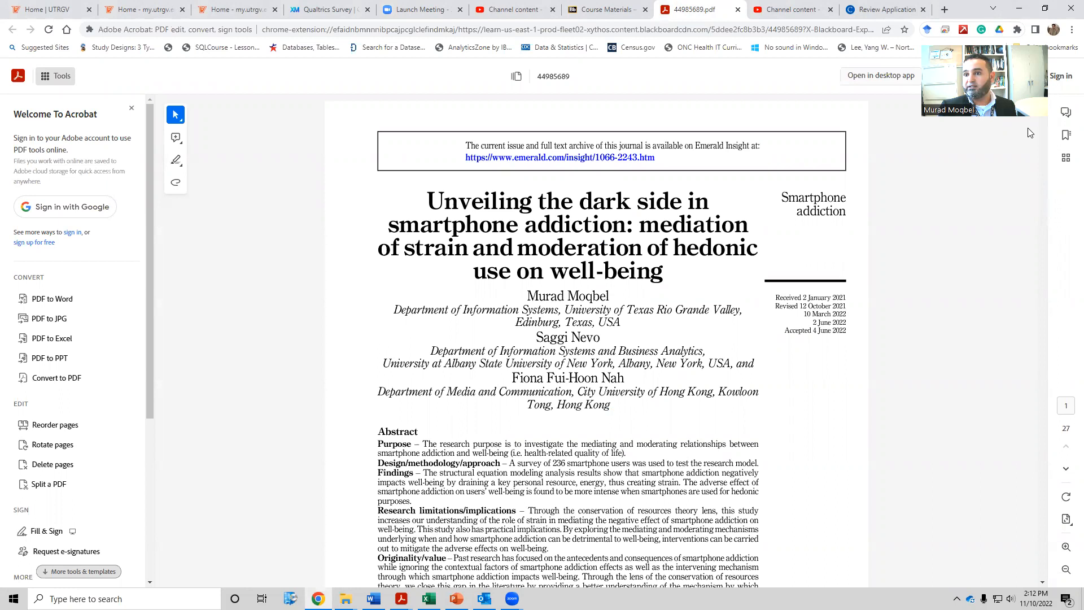
pyautogui.scroll(-6, 1046, 191)
pyautogui.moveTo(1045, 186); pyautogui.dragTo(1049, 552)
pyautogui.scroll(2, 721, 385)
pyautogui.scroll(-1, 473, 306)
pyautogui.scroll(-1, 473, 309)
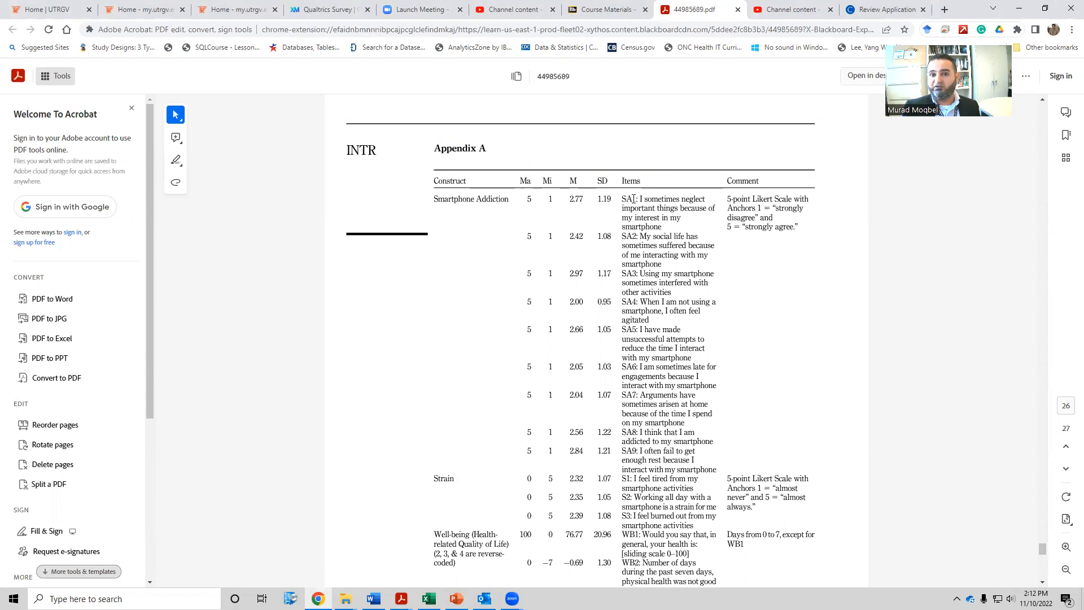
# Examine the Appendix A survey items and their Likert scale anchors for smartphone addiction, strain and well-being
pyautogui.moveTo(623, 198); pyautogui.dragTo(691, 226)
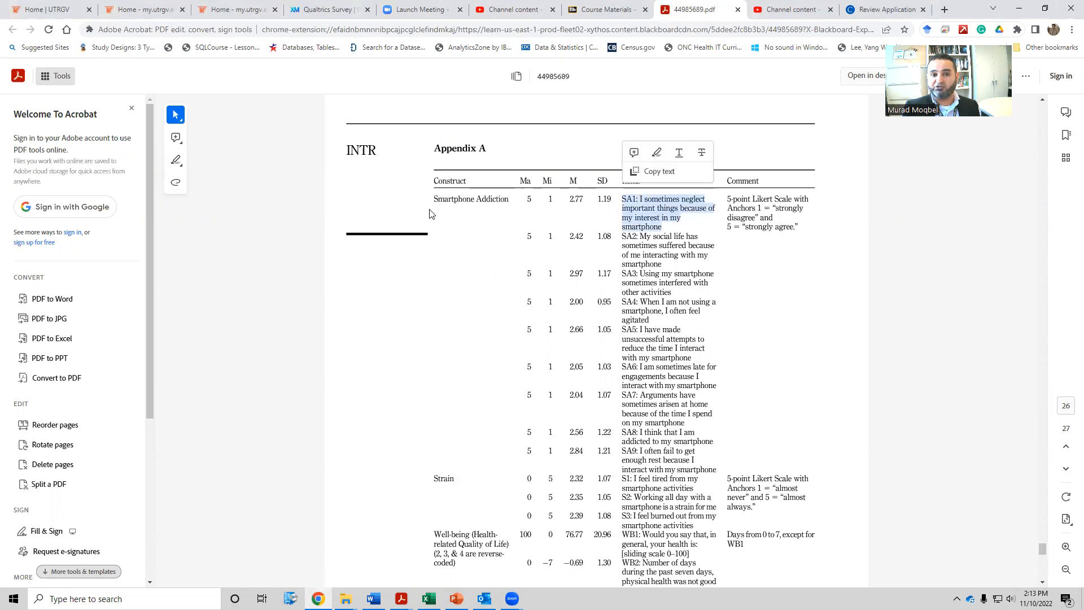
pyautogui.click(732, 203)
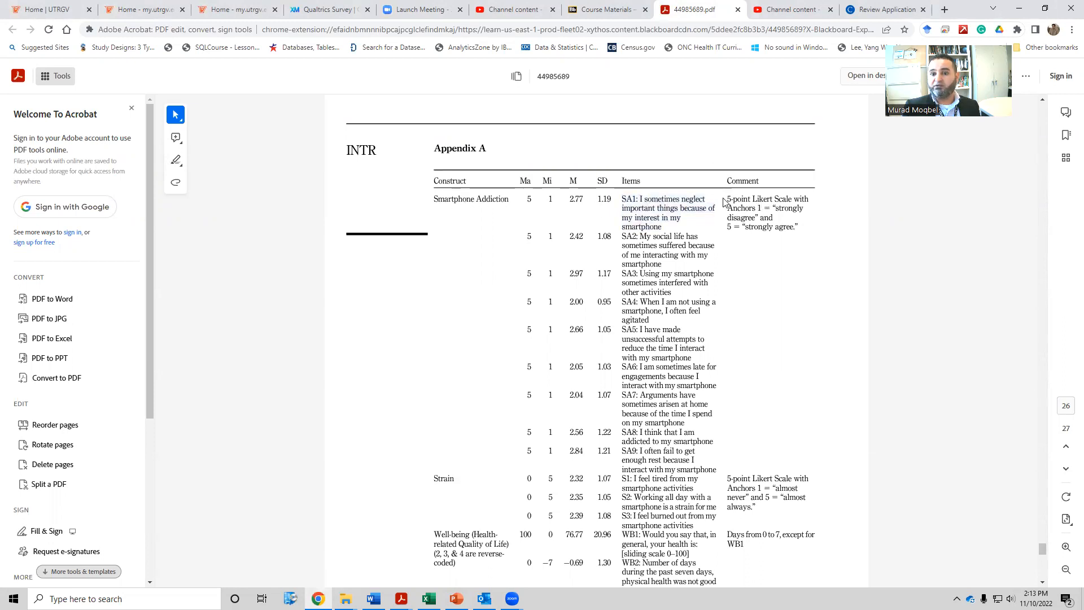
pyautogui.moveTo(728, 198); pyautogui.dragTo(801, 227)
pyautogui.scroll(-1, 594, 411)
pyautogui.scroll(-2, 594, 412)
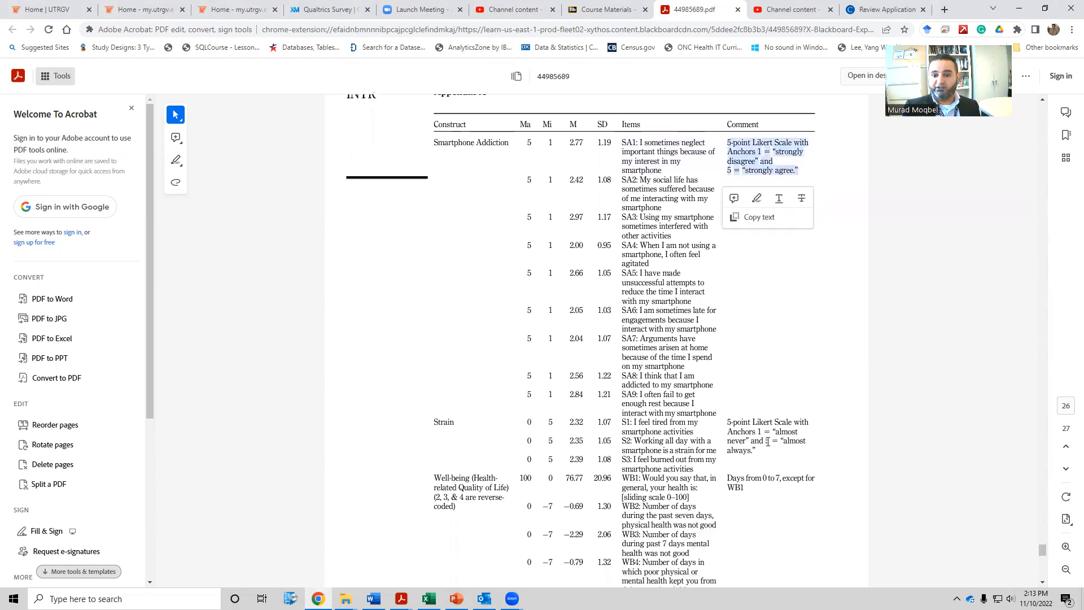
pyautogui.click(799, 435)
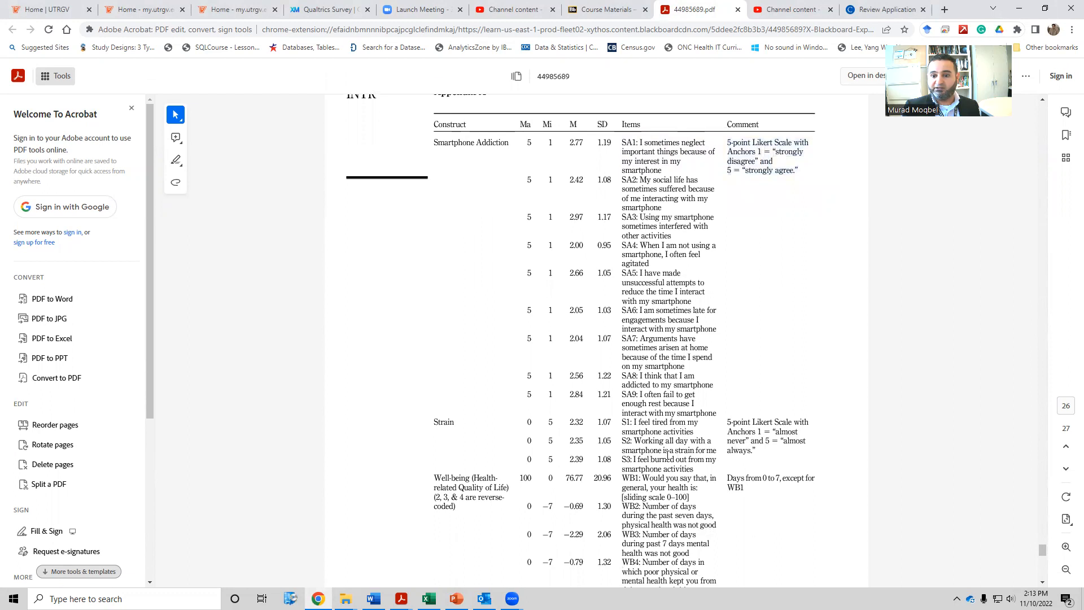
pyautogui.scroll(-2, 637, 466)
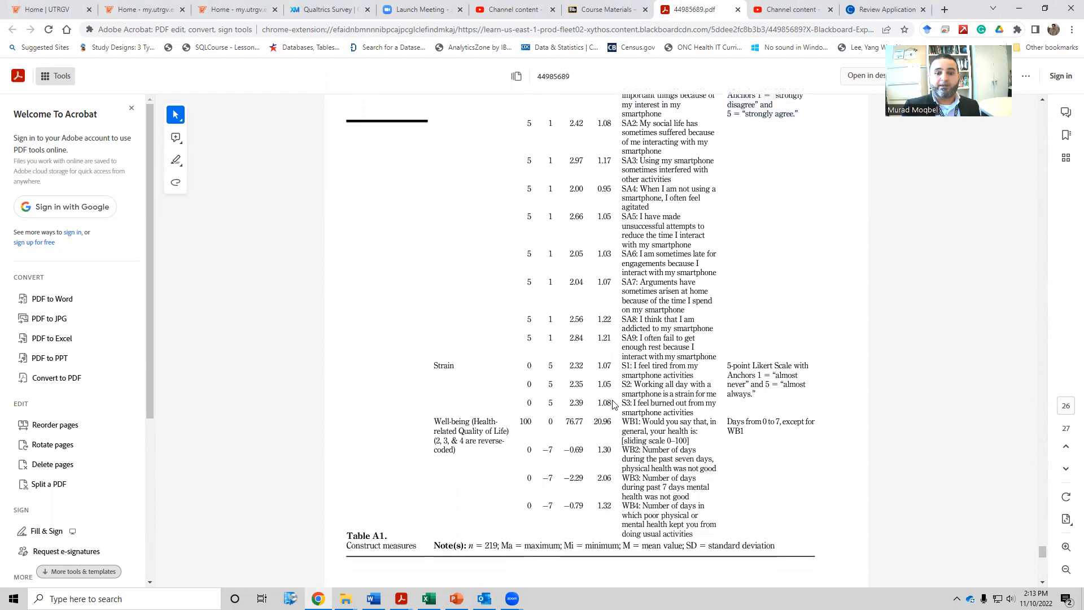
pyautogui.scroll(2, 621, 399)
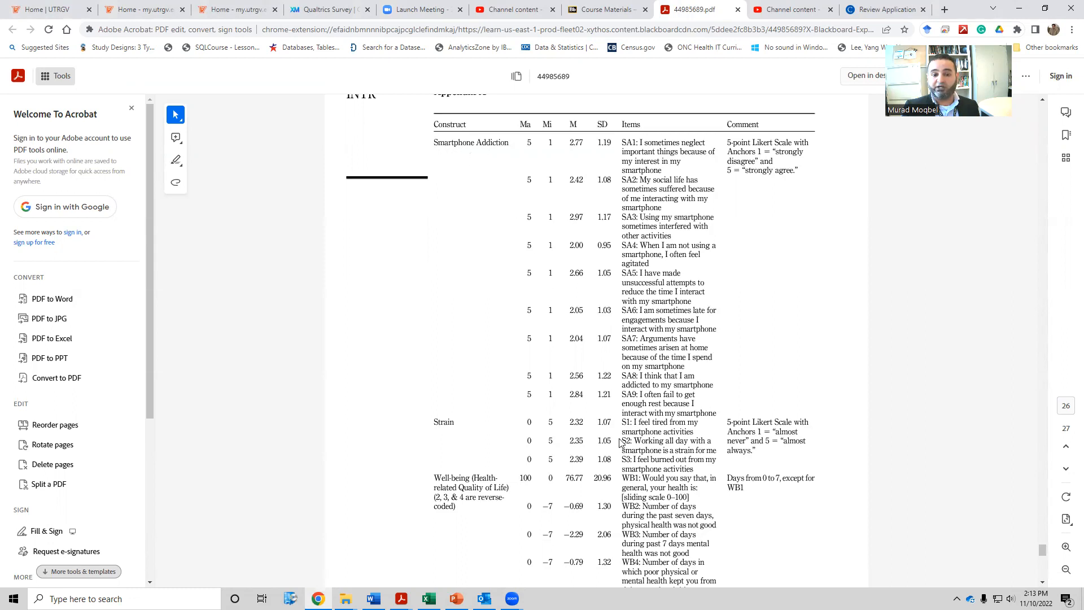
pyautogui.scroll(-2, 622, 442)
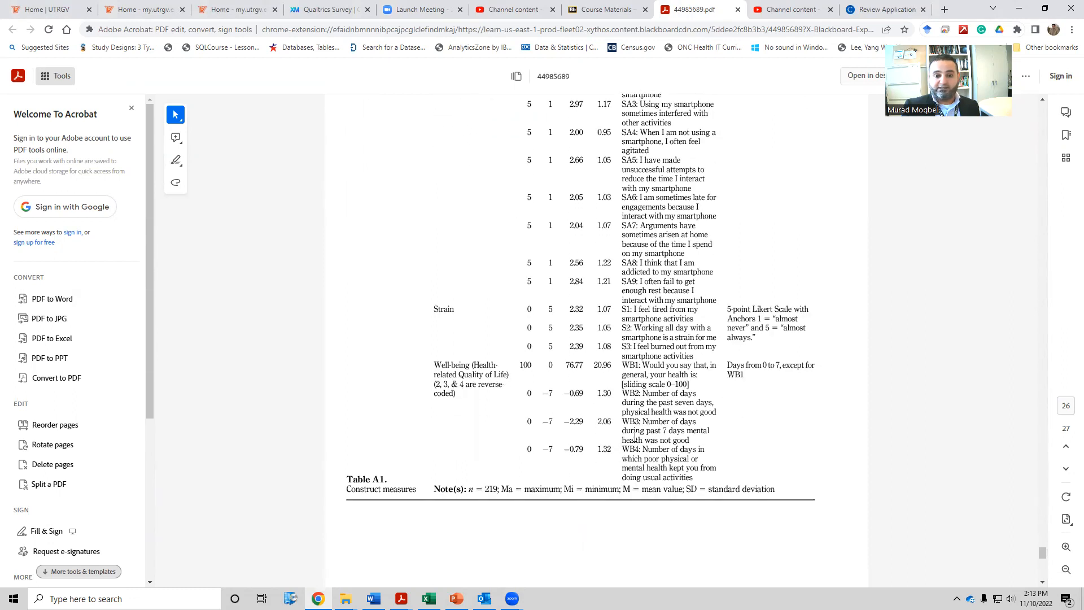
pyautogui.scroll(2, 636, 436)
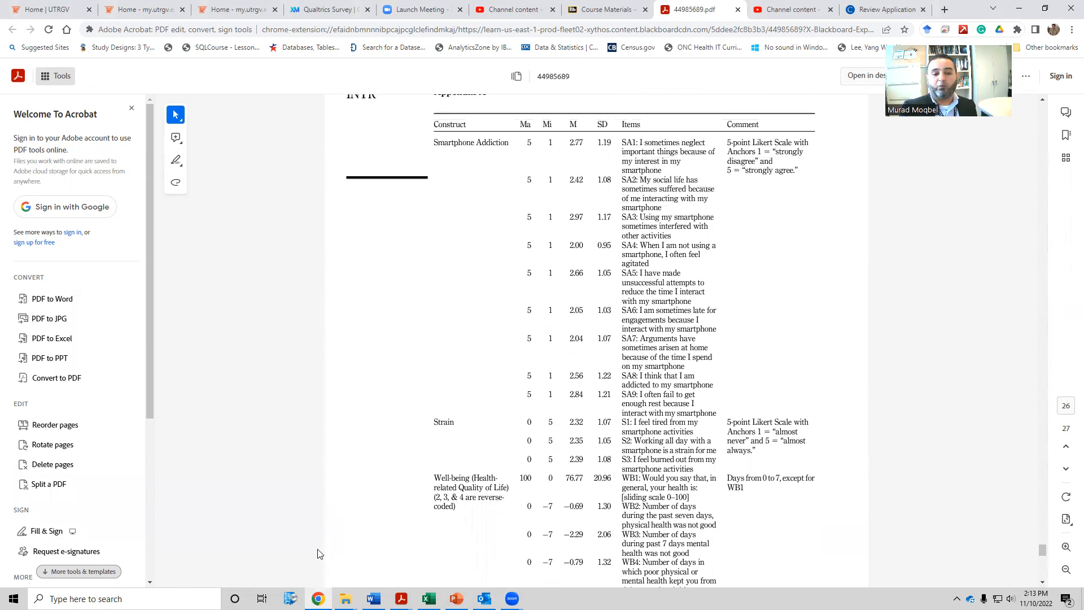
# Switch back to the Smart Health Survey workbook in Excel and check the empty Expectancy2 cell B20 on the NumbersOnly sheet
pyautogui.click(429, 599)
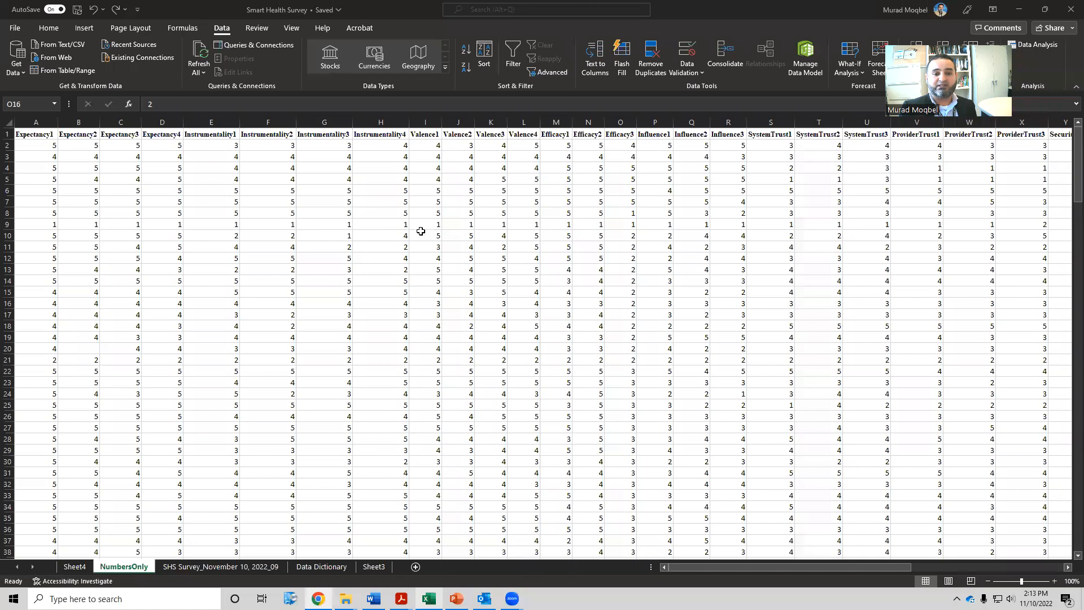
pyautogui.click(286, 281)
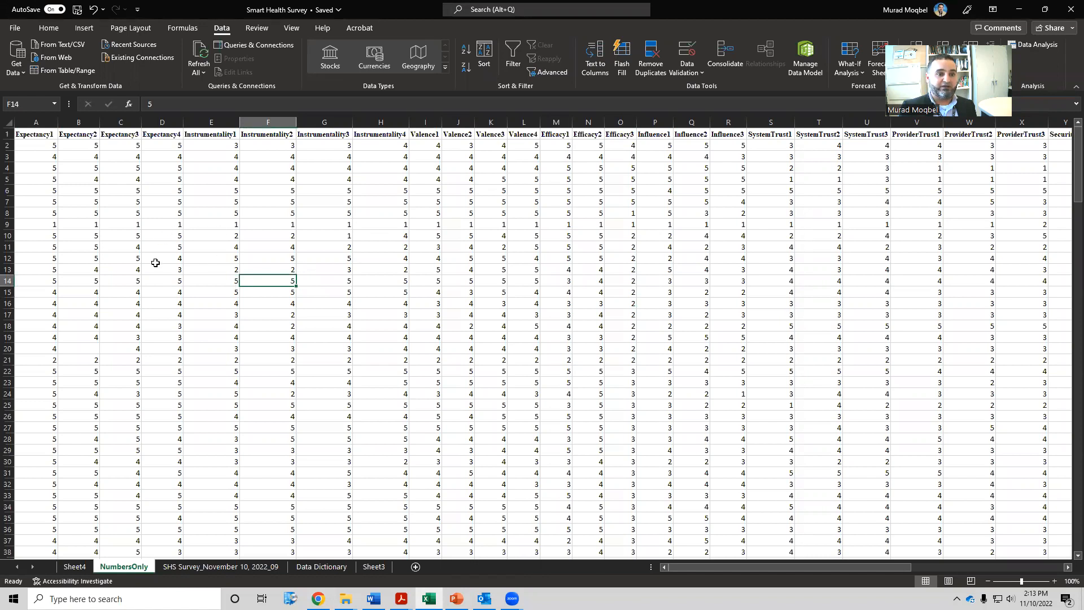
pyautogui.click(86, 350)
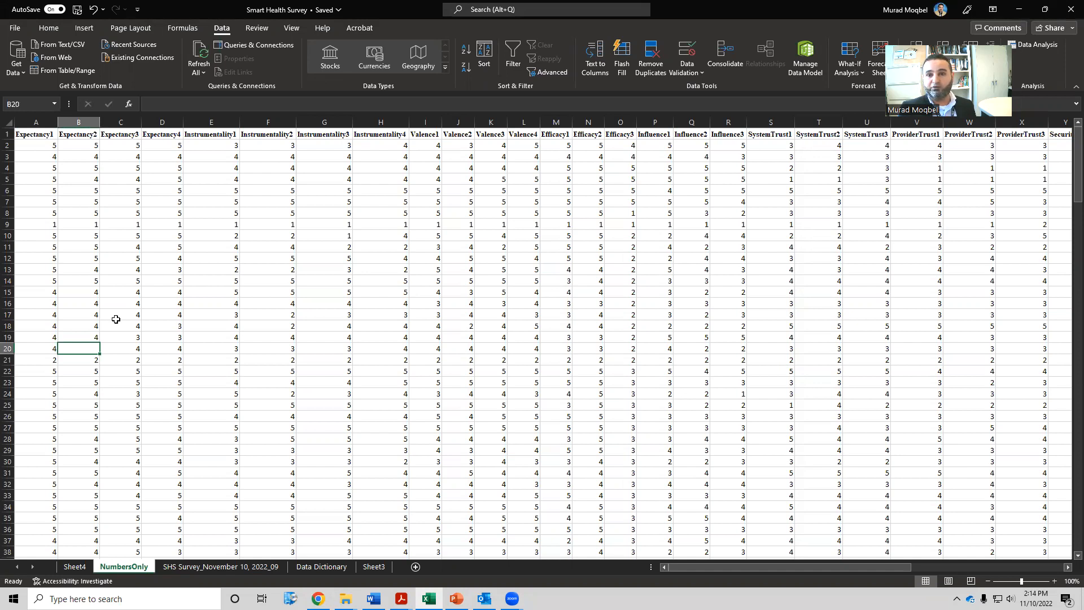
# Add the header SD in cell AS1, the first empty column after Hispanic
pyautogui.moveTo(714, 568); pyautogui.dragTo(1067, 567)
pyautogui.click(1067, 567)
pyautogui.click(1067, 568)
pyautogui.click(1067, 569)
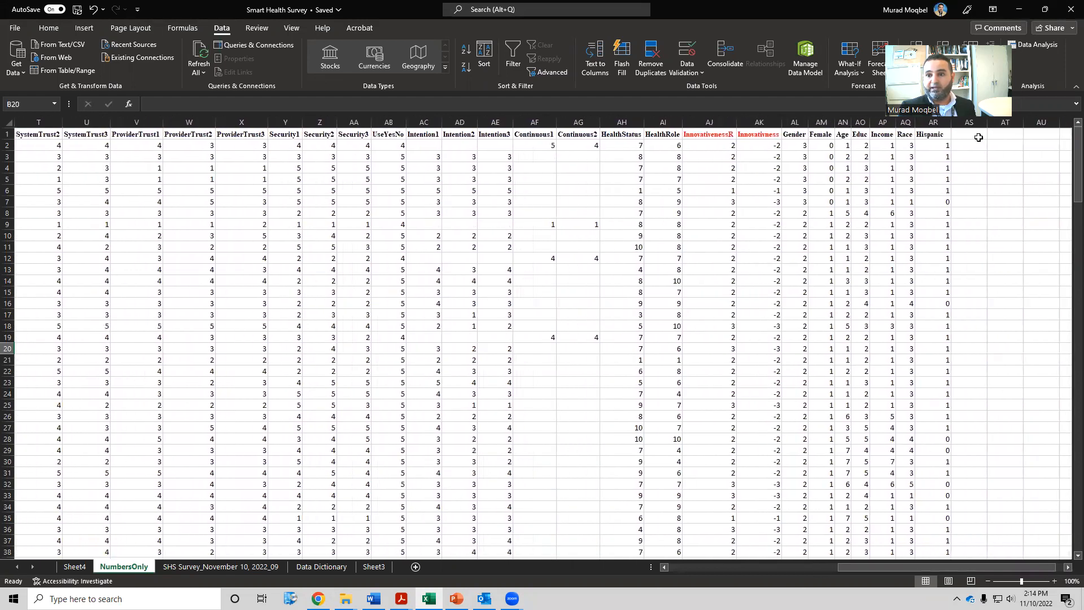
pyautogui.click(978, 137)
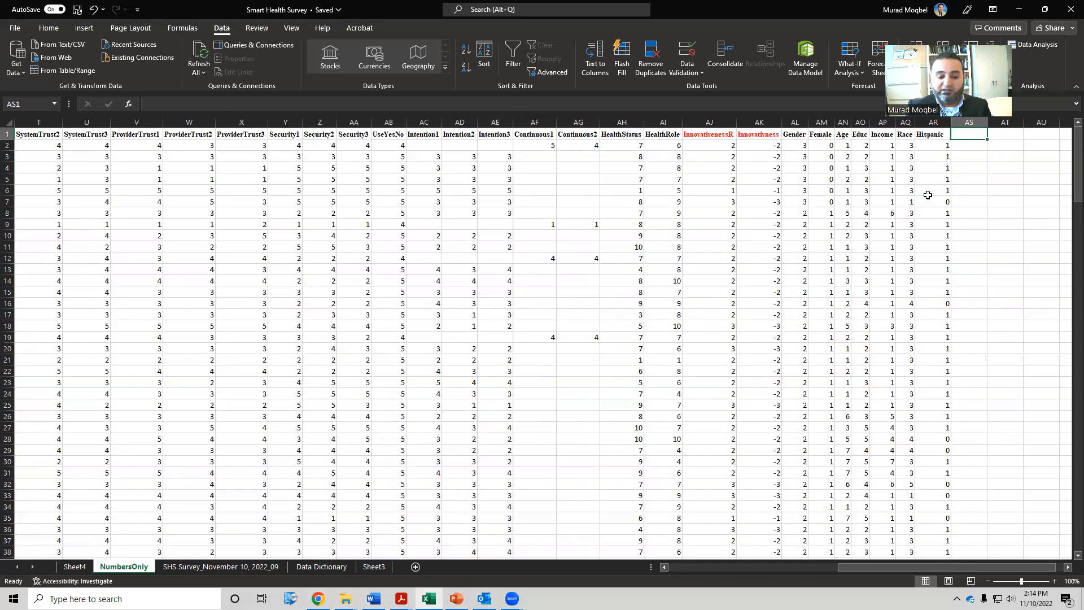
pyautogui.write('SD')
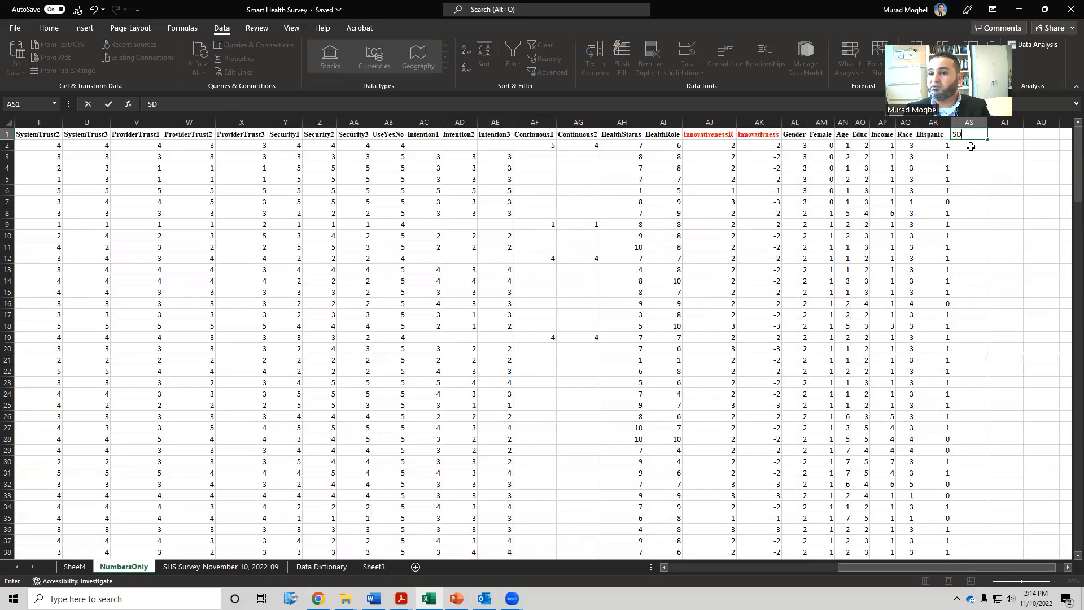
# Enter =STDEV.S(A2:AA2) in AS2 to compute the first respondent's standard deviation from Expectancy1 through Security3
pyautogui.click(971, 146)
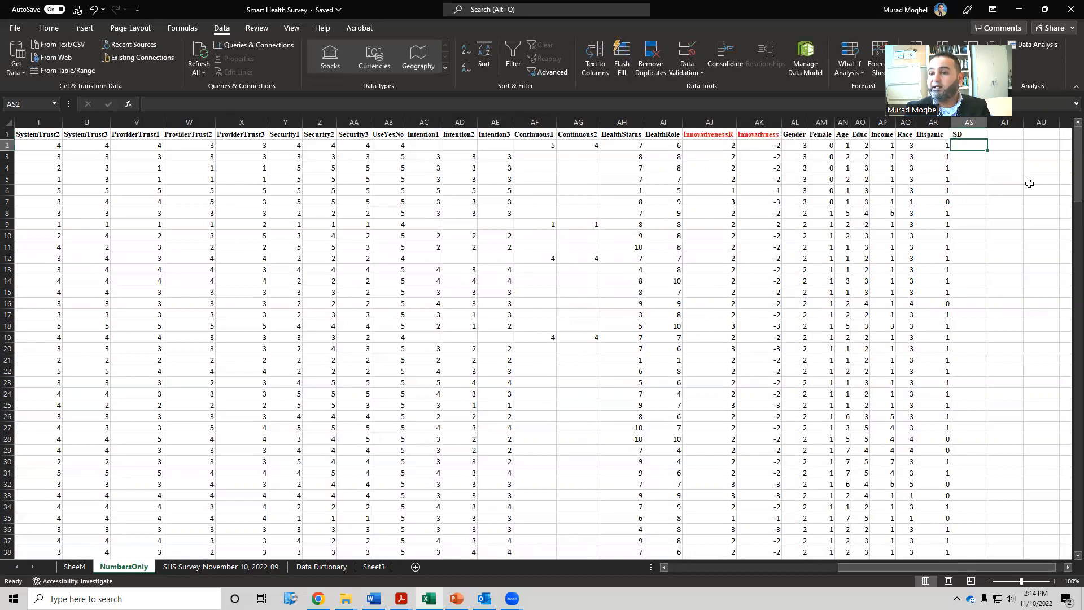
pyautogui.write('=')
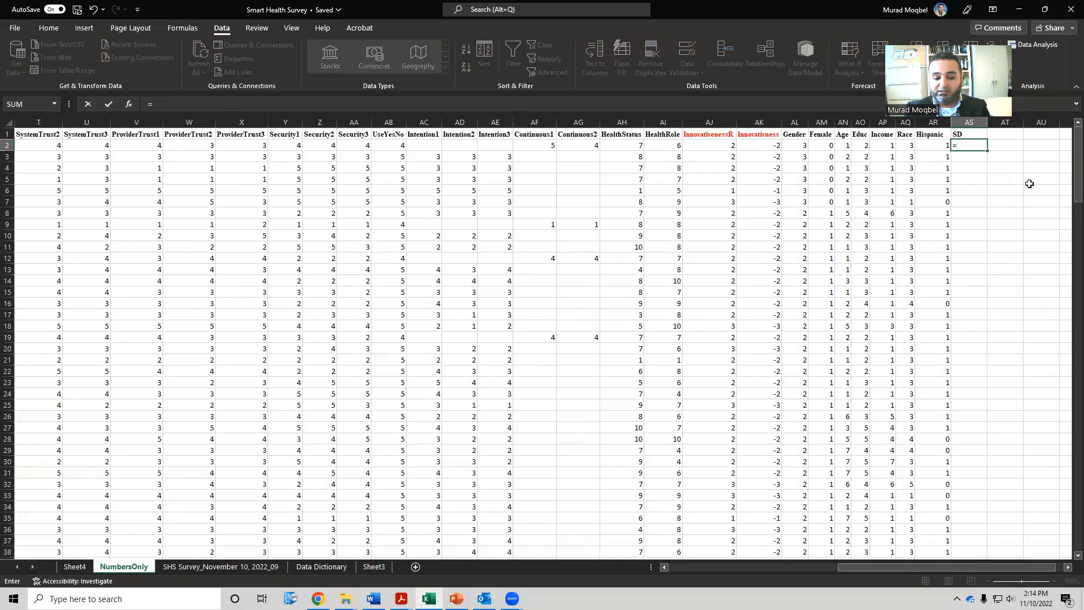
pyautogui.write('s')
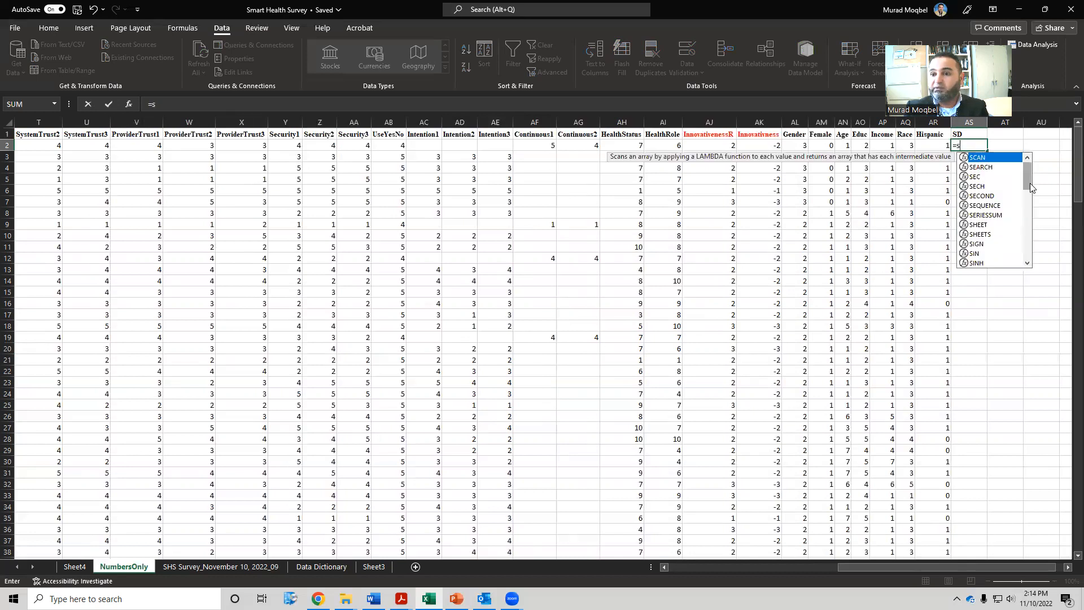
pyautogui.write('td')
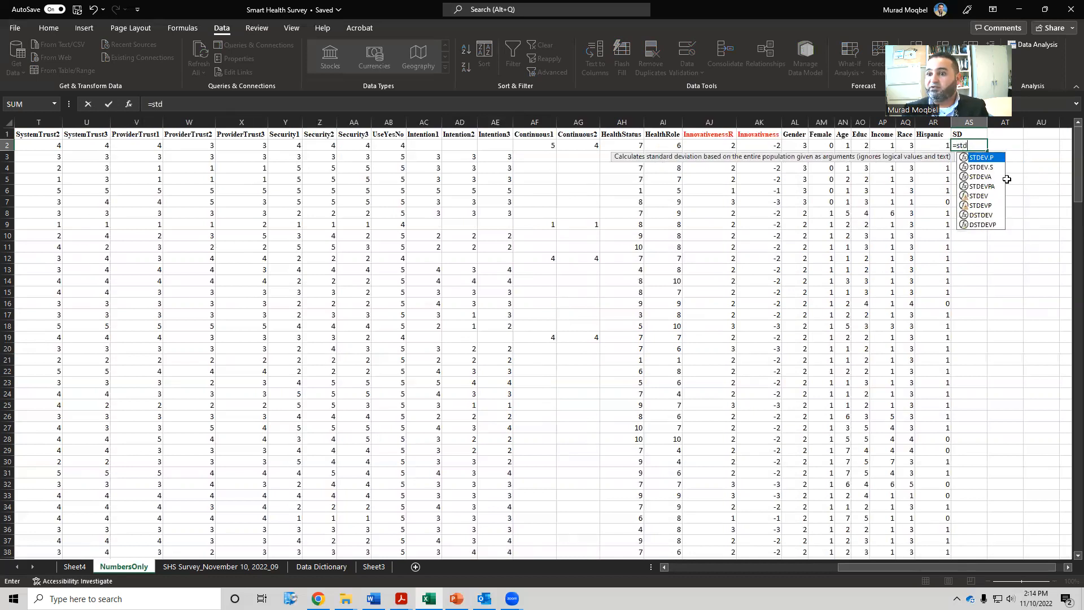
pyautogui.doubleClick(983, 168)
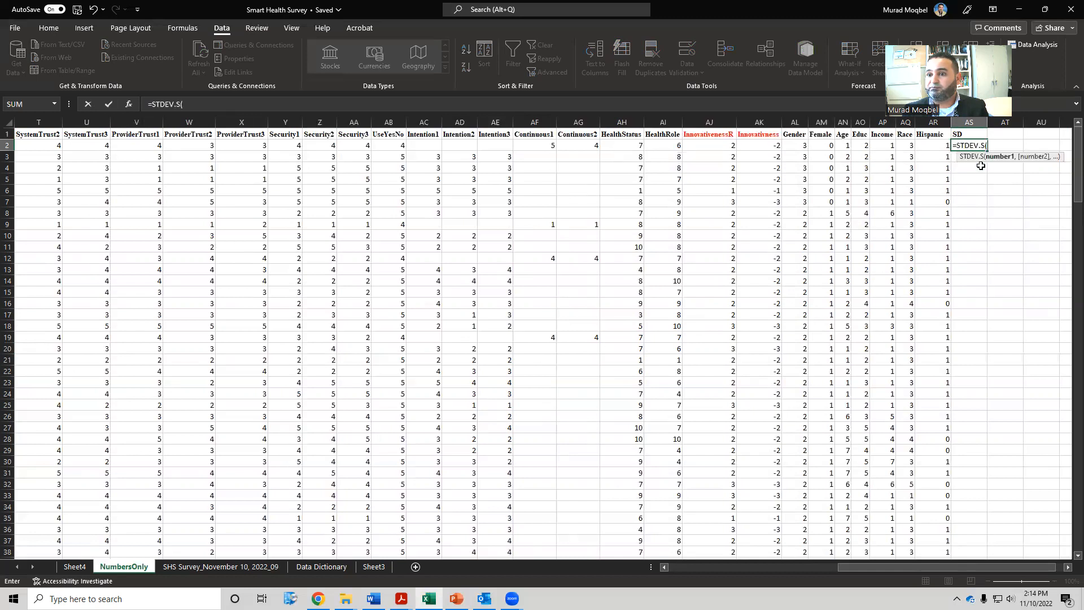
pyautogui.moveTo(895, 567); pyautogui.dragTo(722, 574)
pyautogui.moveTo(618, 573); pyautogui.dragTo(607, 574)
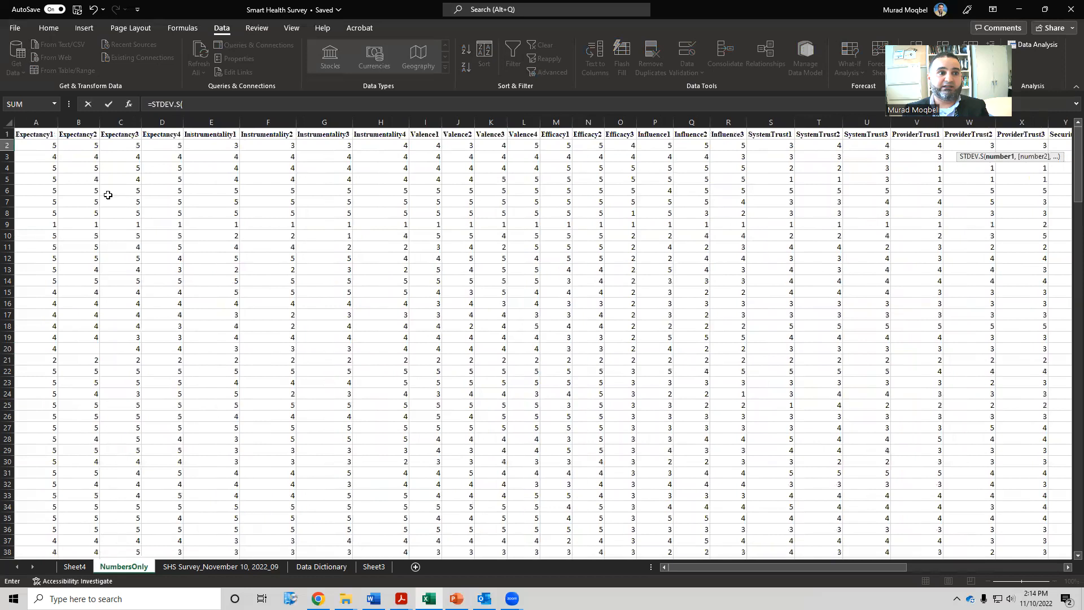
pyautogui.moveTo(38, 145); pyautogui.dragTo(581, 145)
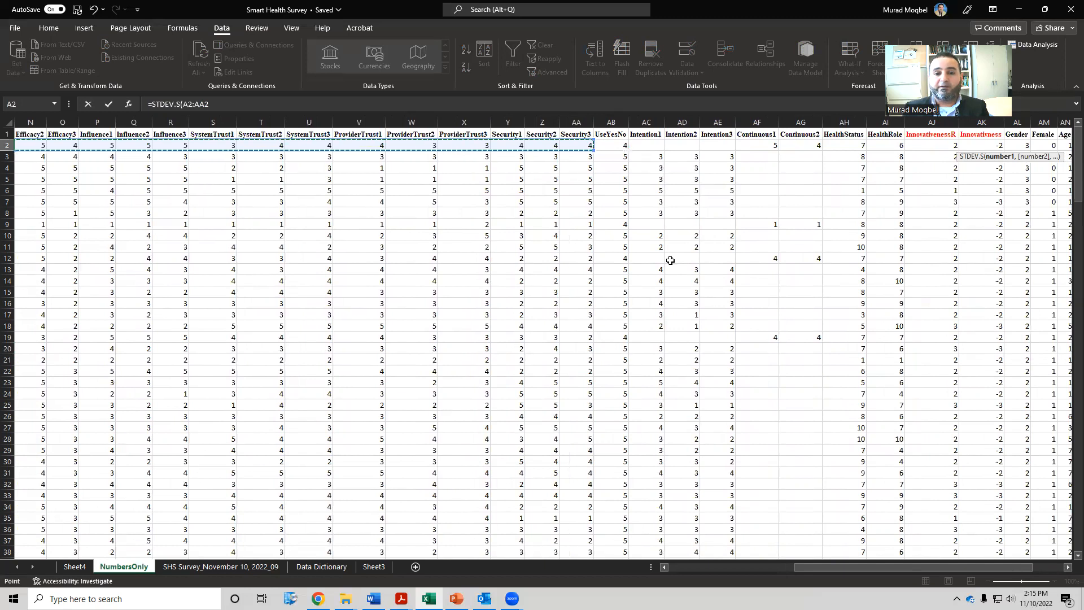
pyautogui.press('Return')
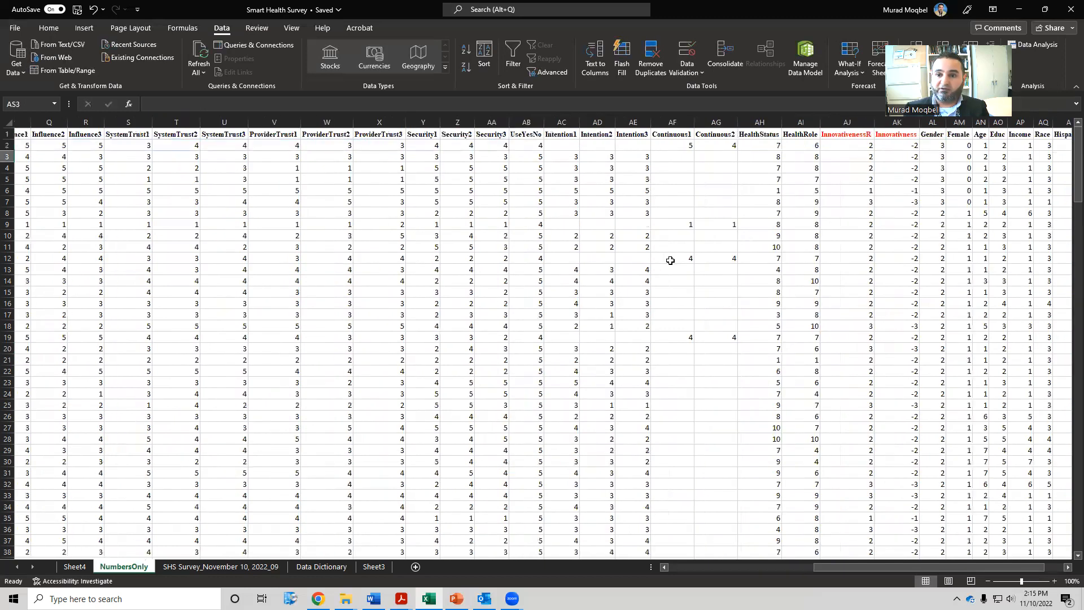
# Fill the AS2 standard deviation formula down the SD column for all respondents
pyautogui.click(1058, 144)
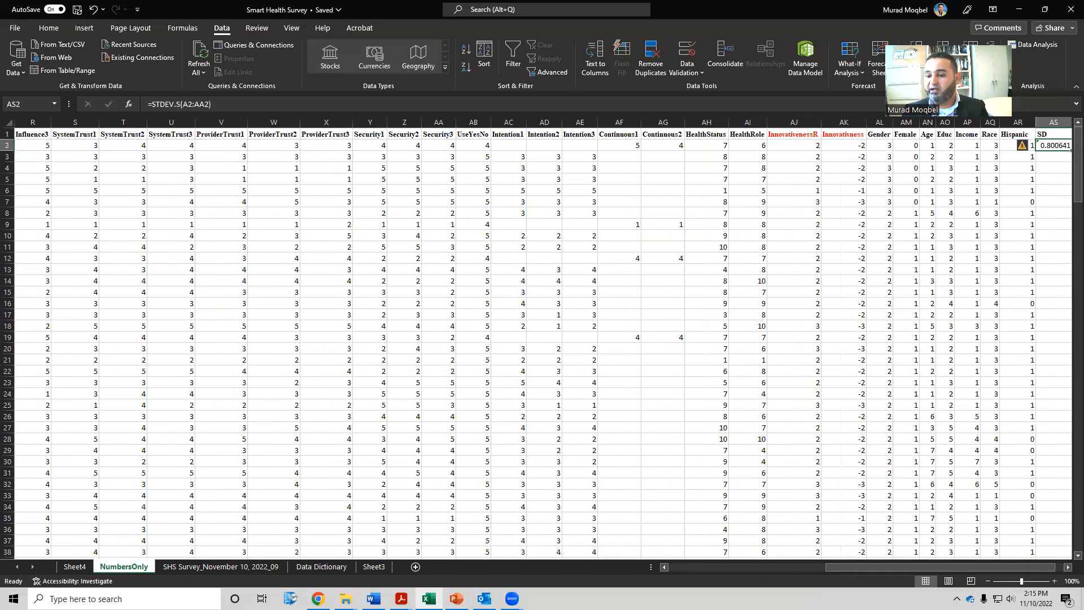
pyautogui.moveTo(941, 567); pyautogui.dragTo(981, 558)
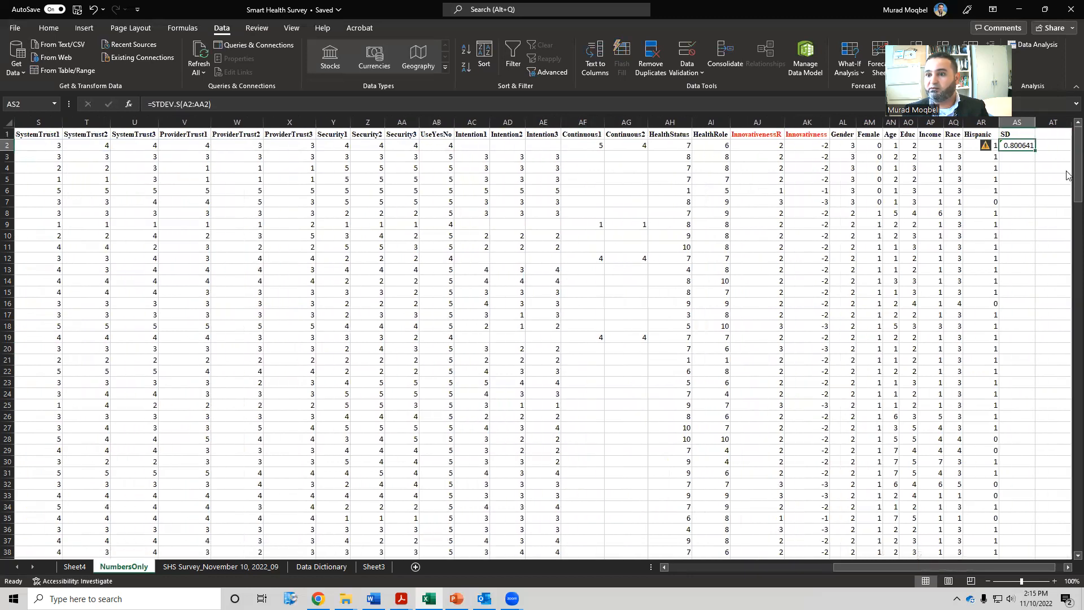
pyautogui.doubleClick(1035, 151)
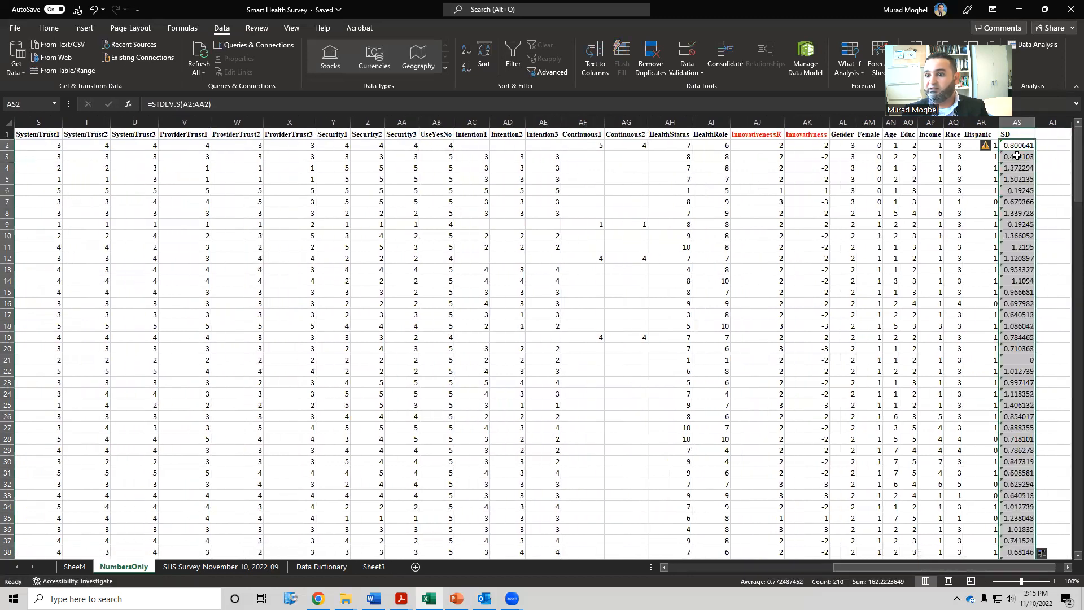
# Sort the survey rows by the SD column in ascending order and check the formulas in AS2 and AS19
pyautogui.click(1020, 135)
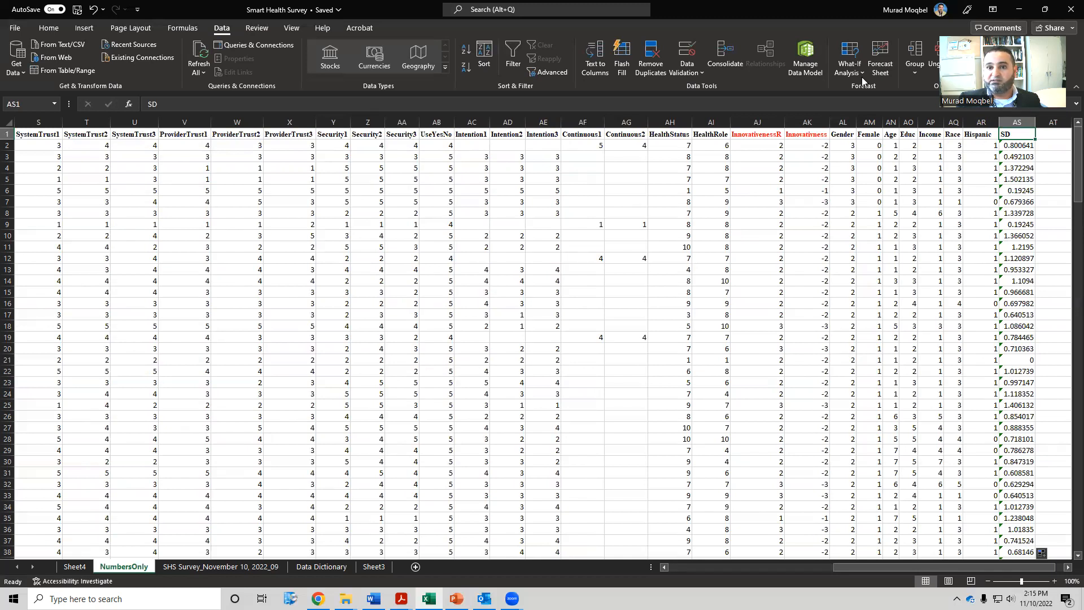
pyautogui.click(48, 27)
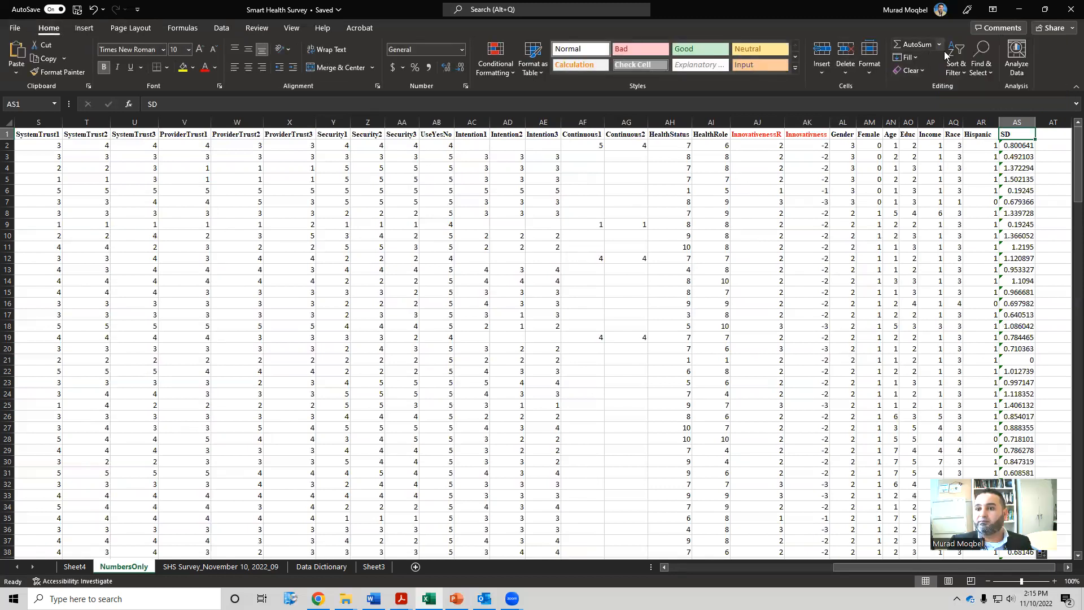
pyautogui.click(963, 74)
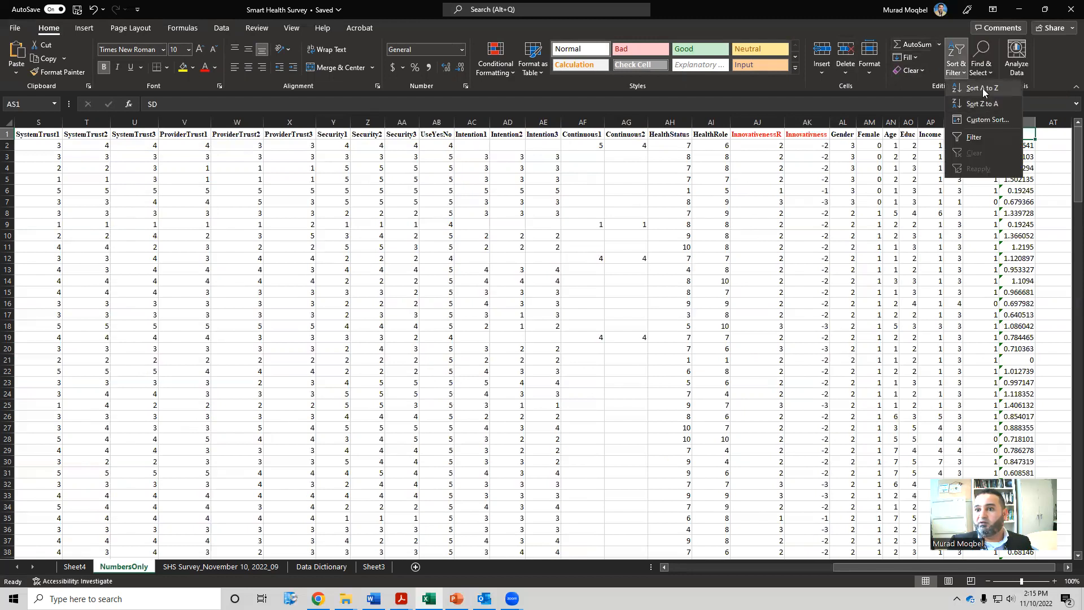
pyautogui.click(983, 88)
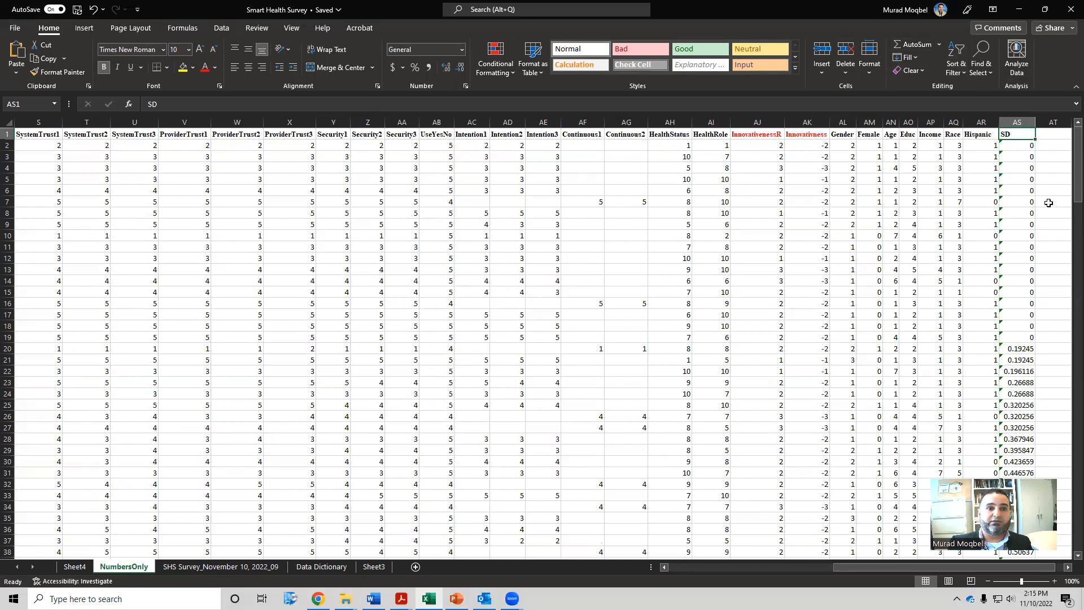
pyautogui.click(1032, 147)
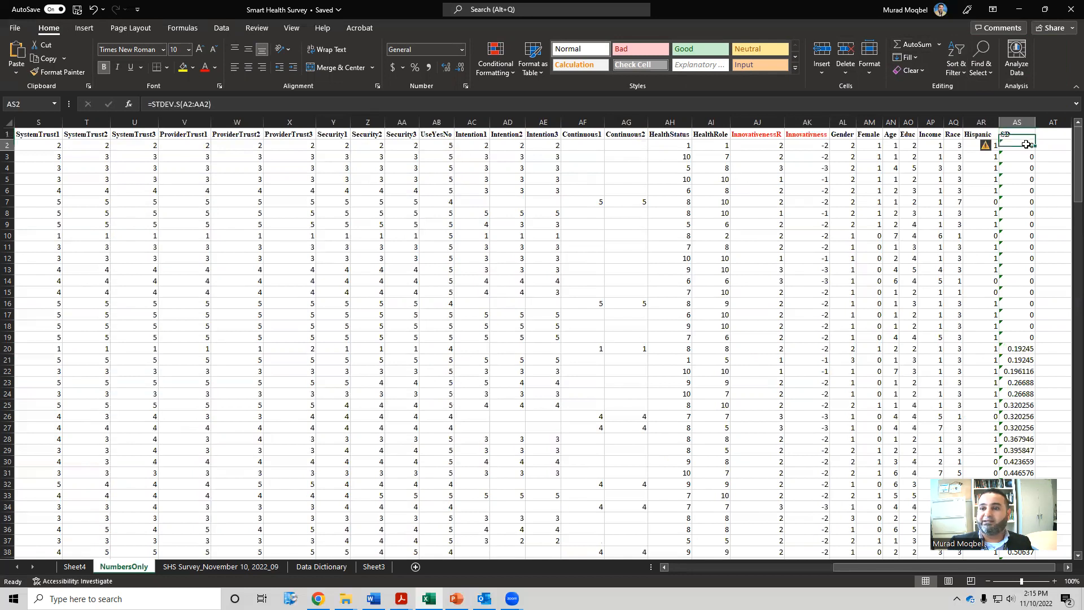
pyautogui.click(1012, 341)
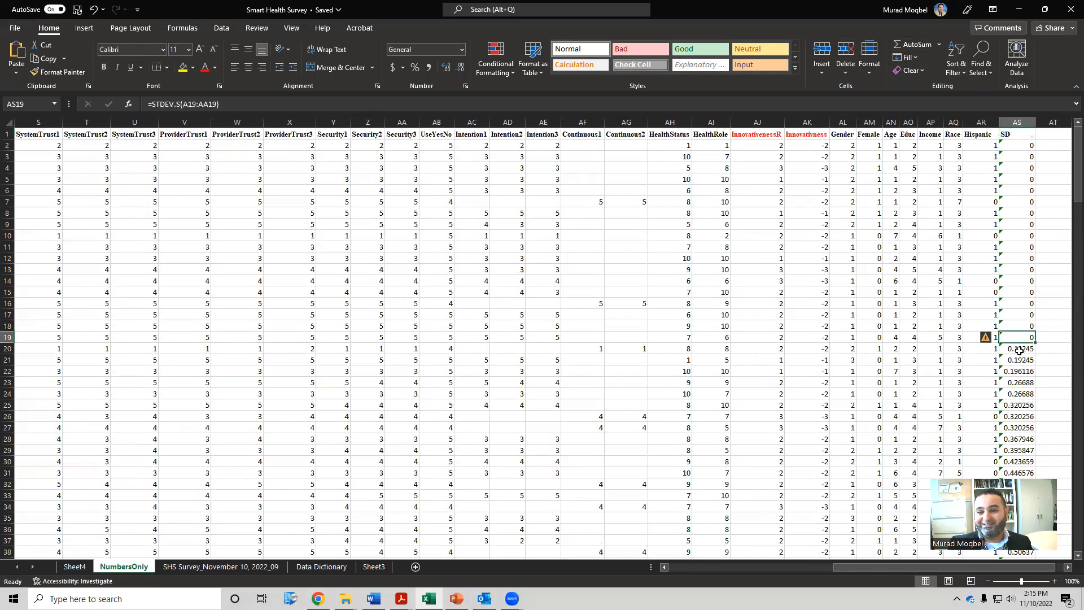
# Examine the responses in rows 19 and 2, and select rows 2 to 19, the respondents whose SD is 0
pyautogui.click(7, 337)
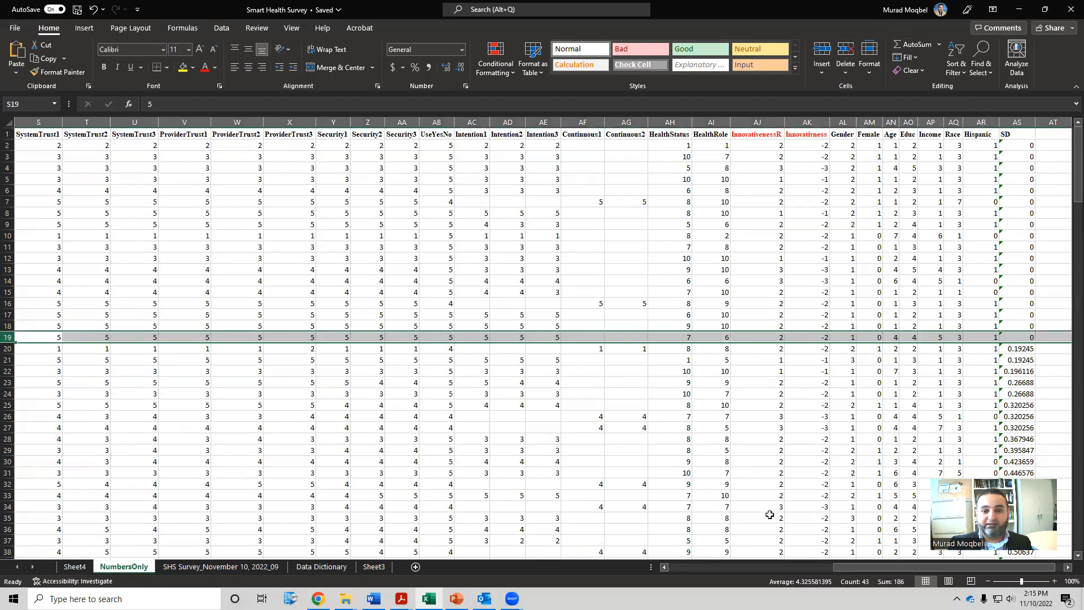
pyautogui.moveTo(926, 567); pyautogui.dragTo(540, 574)
pyautogui.moveTo(747, 580); pyautogui.dragTo(974, 576)
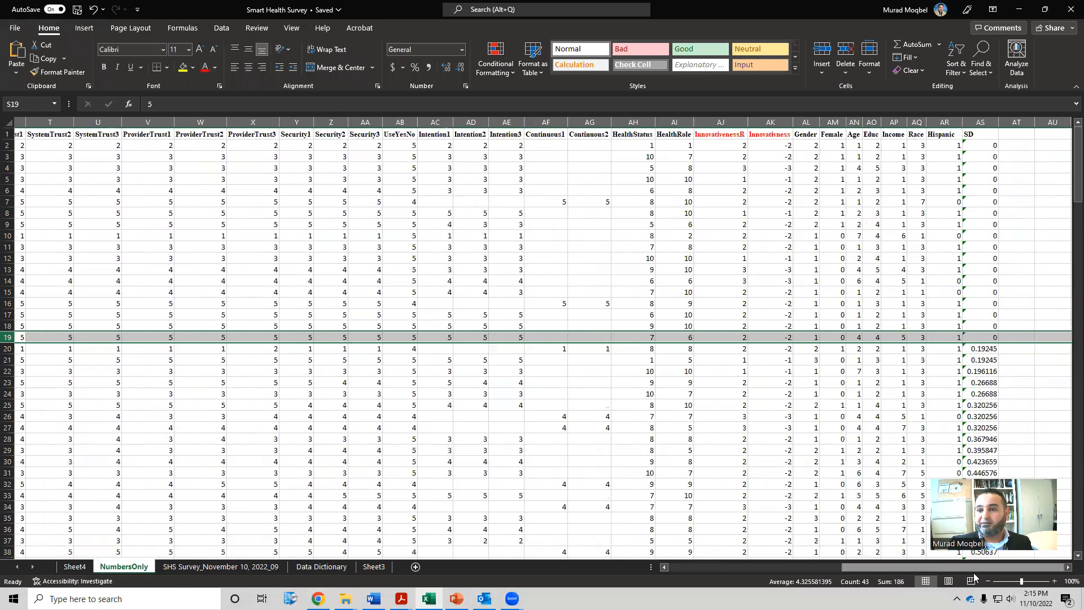
pyautogui.click(8, 146)
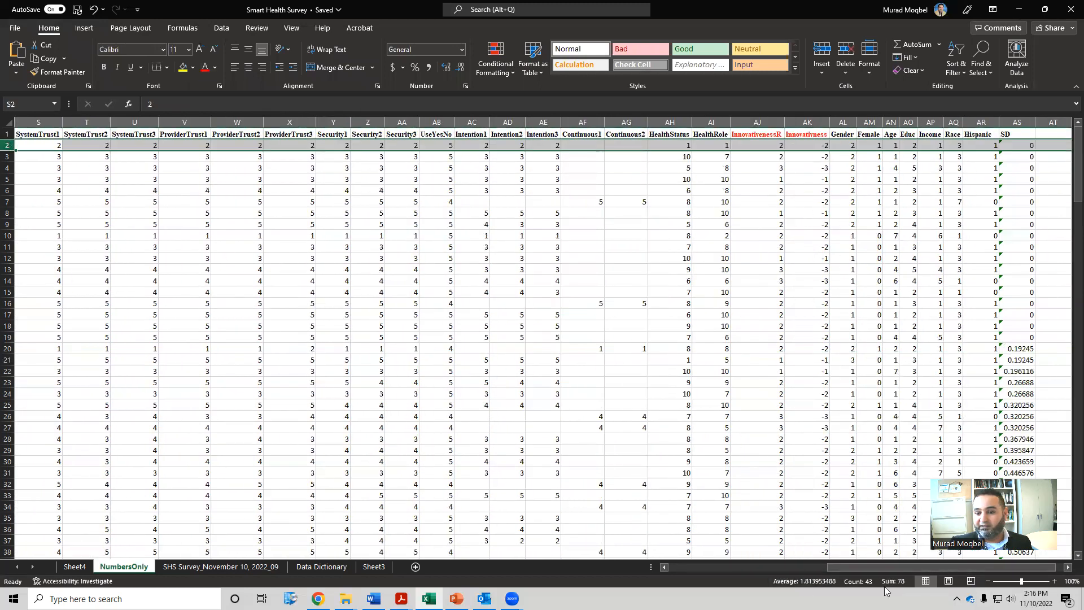
pyautogui.moveTo(869, 565); pyautogui.dragTo(949, 564)
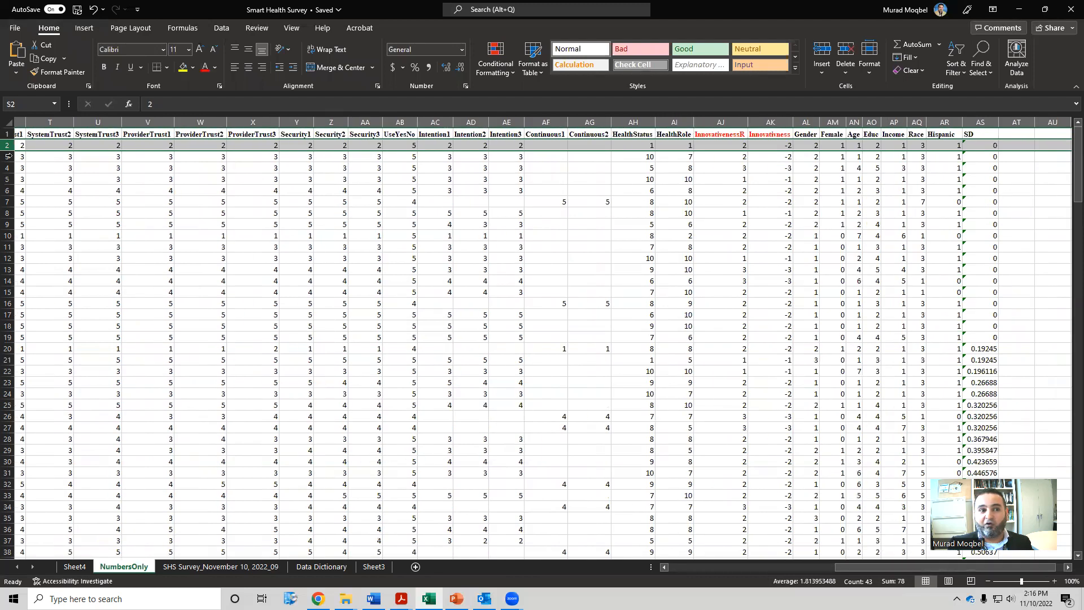
pyautogui.moveTo(8, 145); pyautogui.dragTo(21, 336)
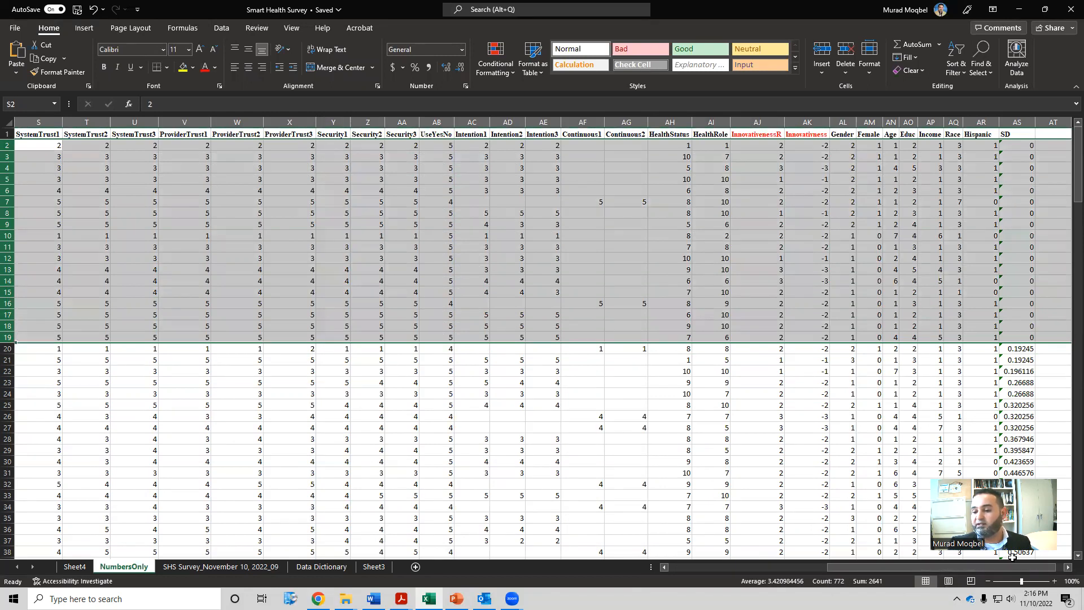
# Delete rows 2 to 24, the unengaged respondents with an SD below 0.3
pyautogui.moveTo(1047, 567); pyautogui.dragTo(1052, 570)
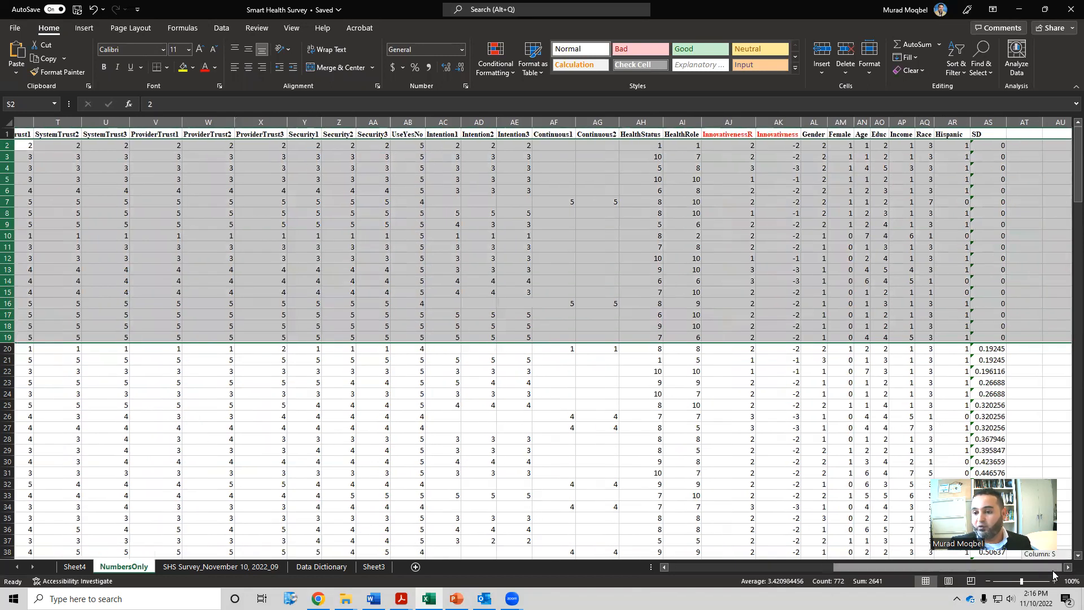
pyautogui.scroll(-1, 983, 417)
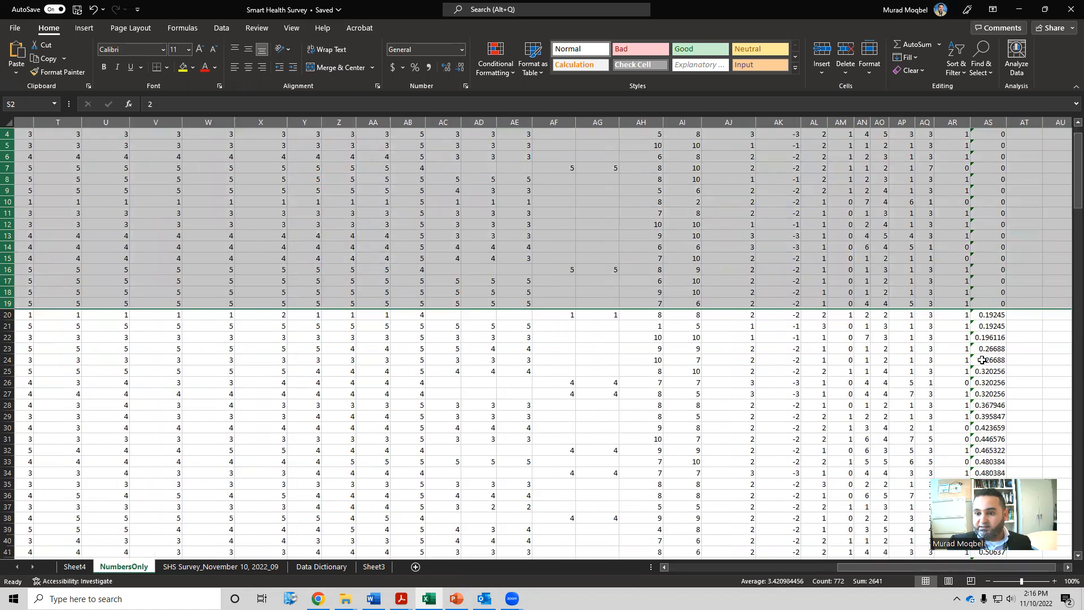
pyautogui.click(983, 360)
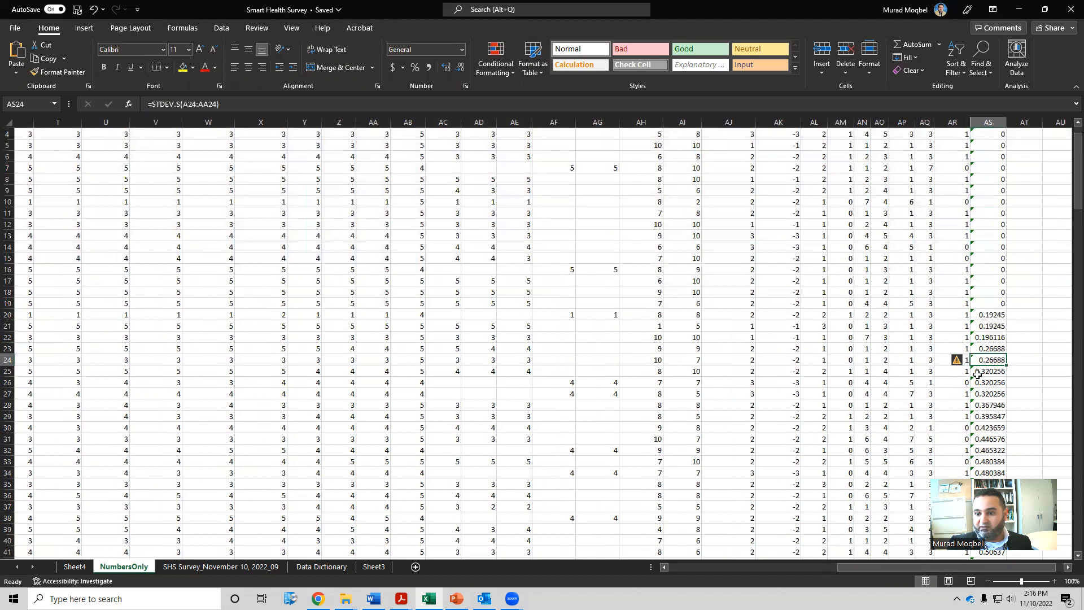
pyautogui.moveTo(4, 360); pyautogui.dragTo(4, 147)
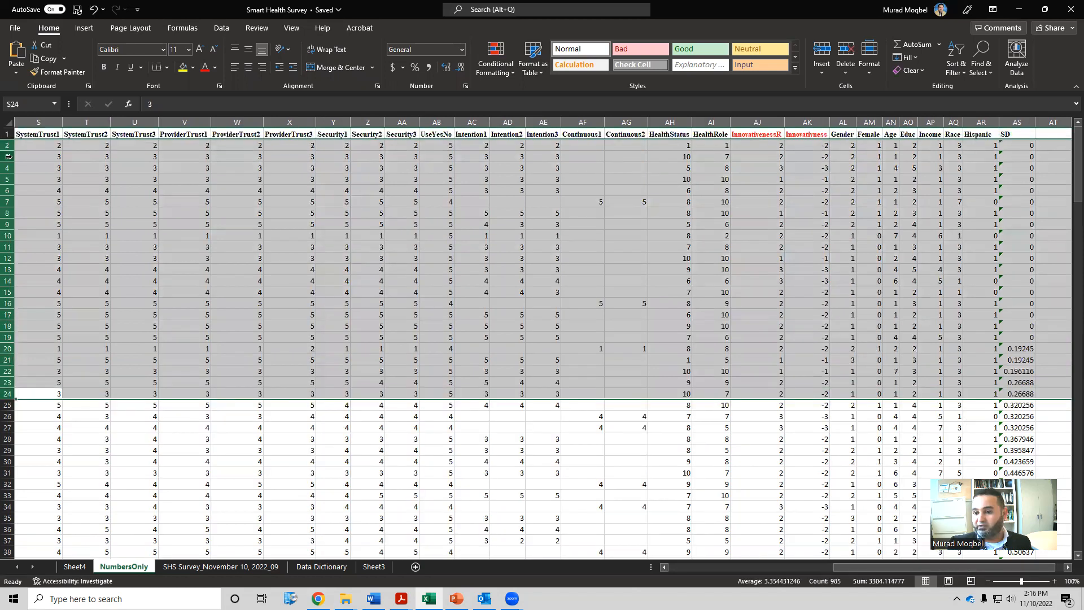
pyautogui.rightClick(9, 157)
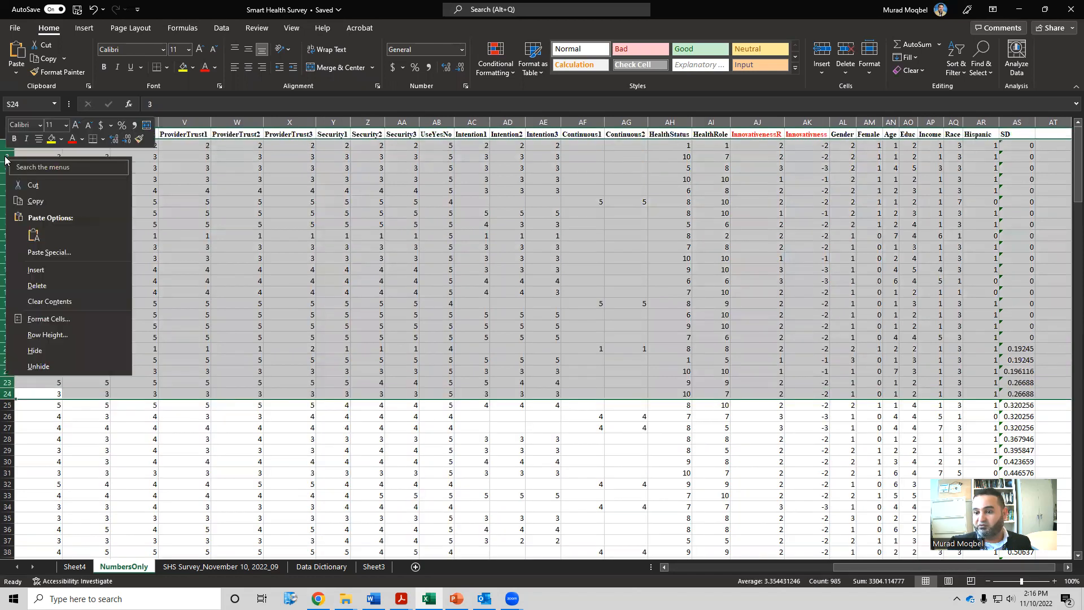
pyautogui.click(38, 286)
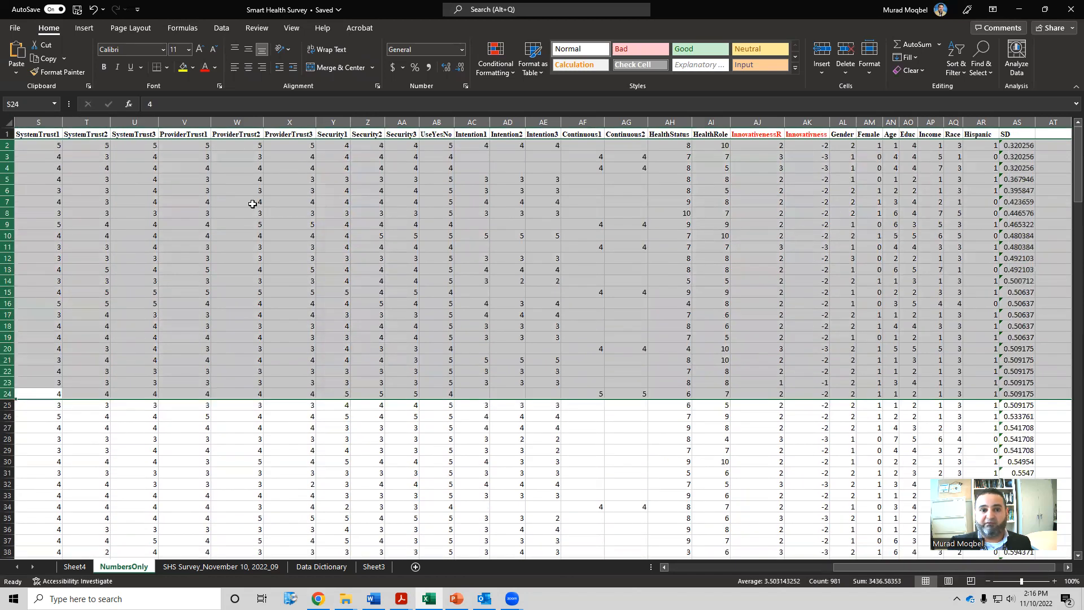
pyautogui.moveTo(845, 568); pyautogui.dragTo(867, 587)
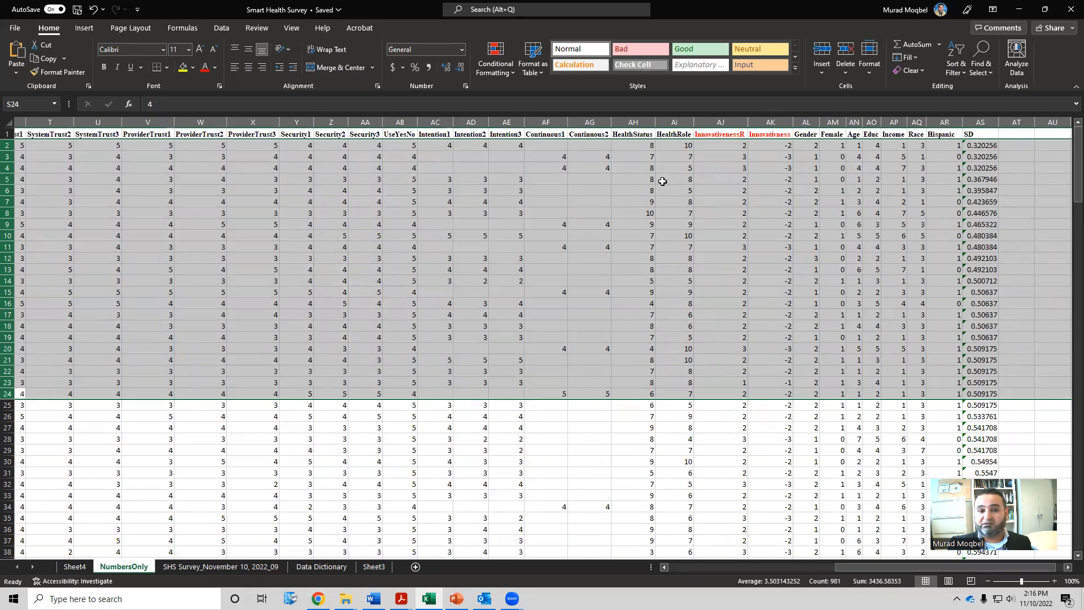
pyautogui.moveTo(853, 565)
pyautogui.mouseDown()
pyautogui.moveTo(660, 590)
pyautogui.moveTo(770, 590)
pyautogui.moveTo(782, 566)
pyautogui.moveTo(840, 566)
pyautogui.mouseUp()
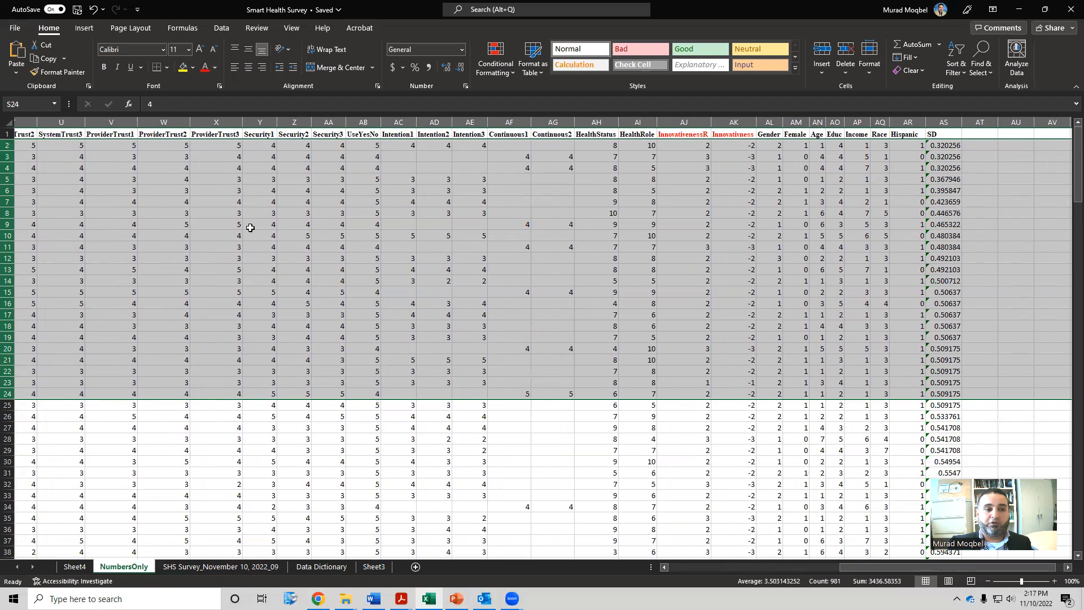
pyautogui.click(26, 122)
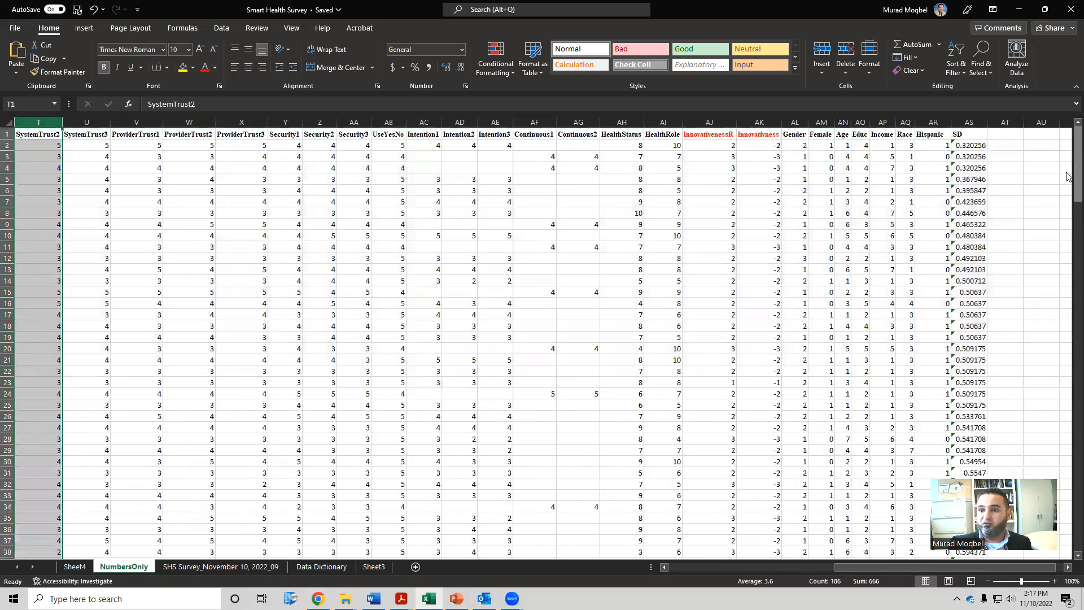
pyautogui.moveTo(1066, 176); pyautogui.dragTo(1066, 138)
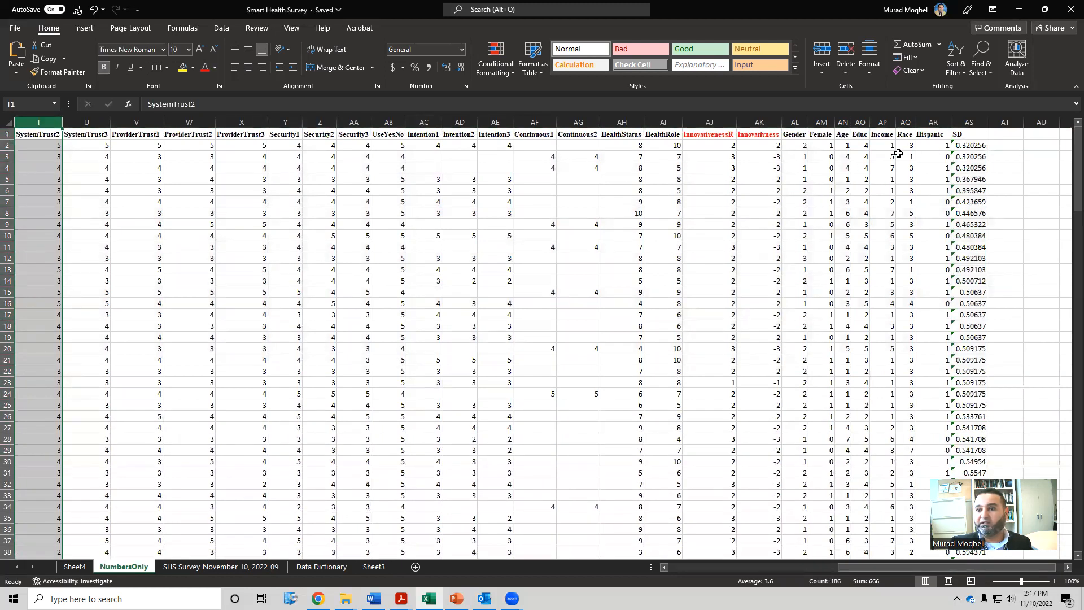
# Delete the SD column AS and undo the deletion
pyautogui.click(965, 122)
pyautogui.rightClick(966, 121)
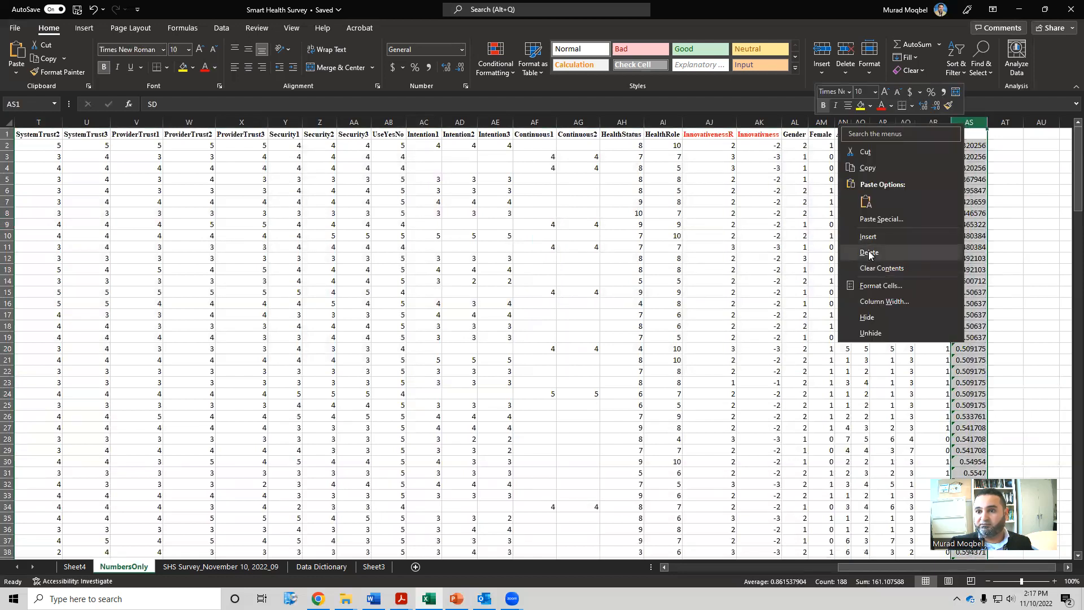
pyautogui.click(869, 253)
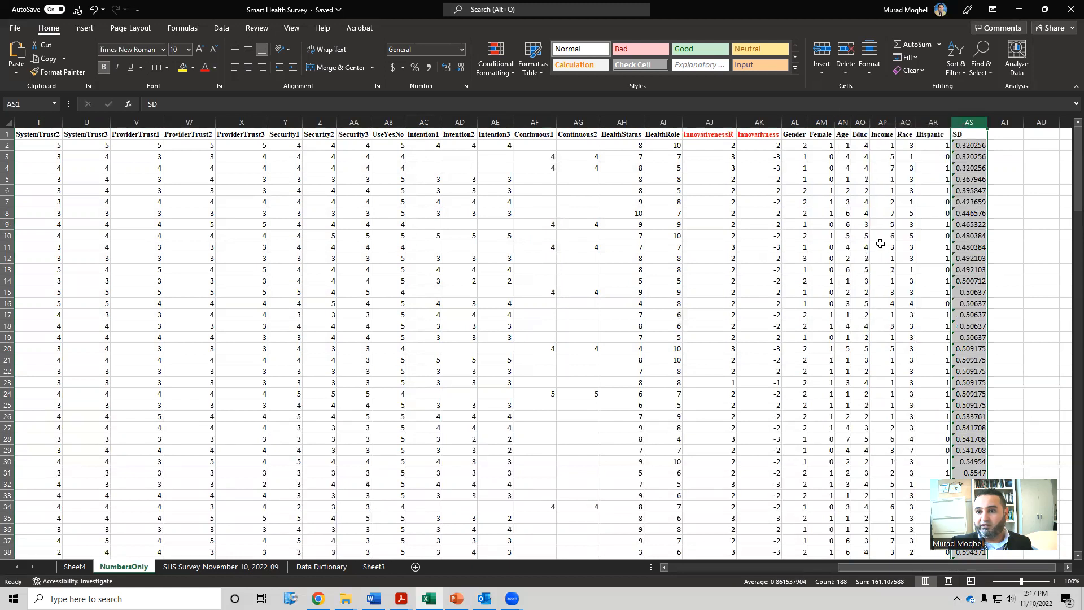
pyautogui.click(967, 136)
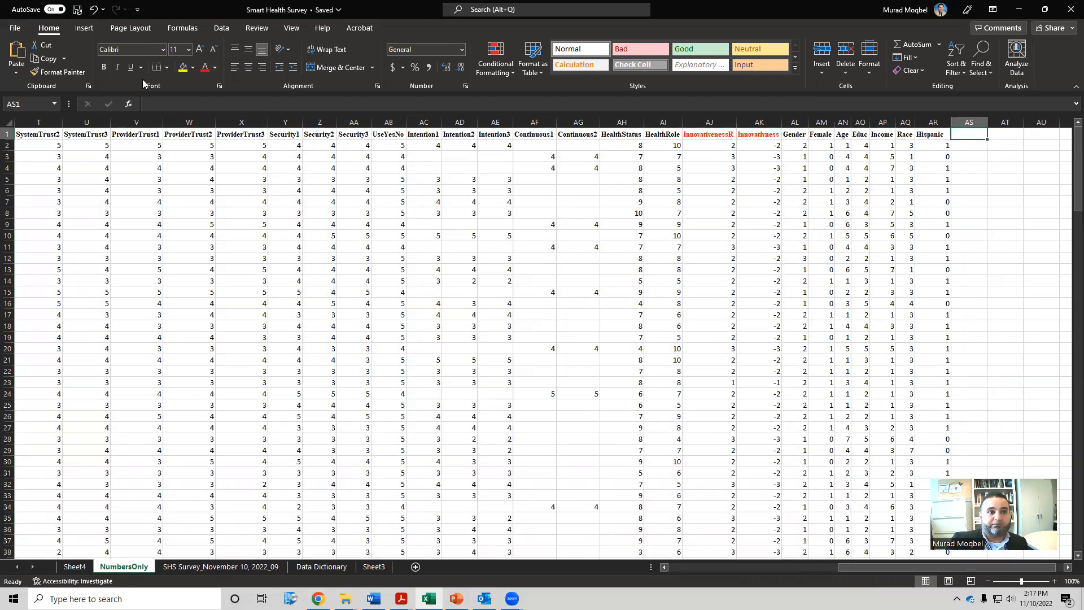
pyautogui.click(93, 9)
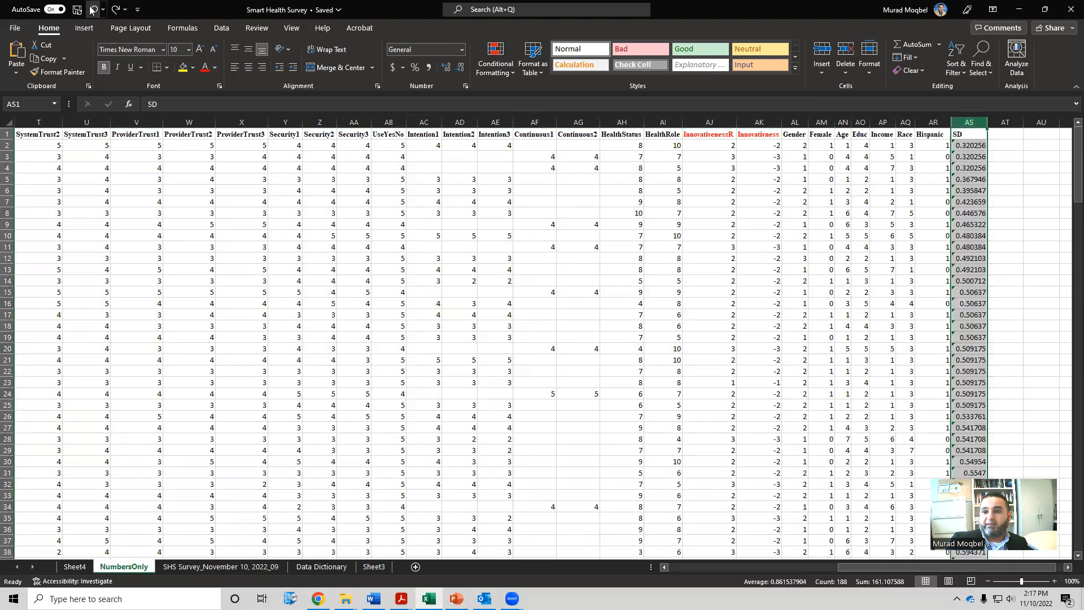
# Delete rows 2 to 4, the respondents with an SD of 0.320256
pyautogui.click(971, 169)
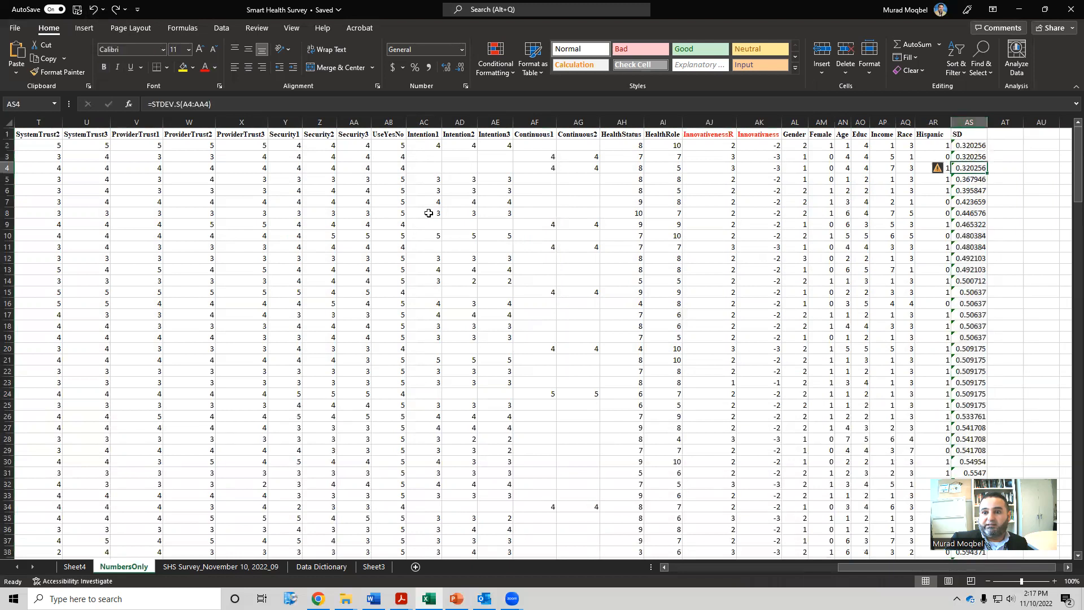
pyautogui.moveTo(8, 168); pyautogui.dragTo(8, 146)
pyautogui.rightClick(8, 146)
pyautogui.click(40, 277)
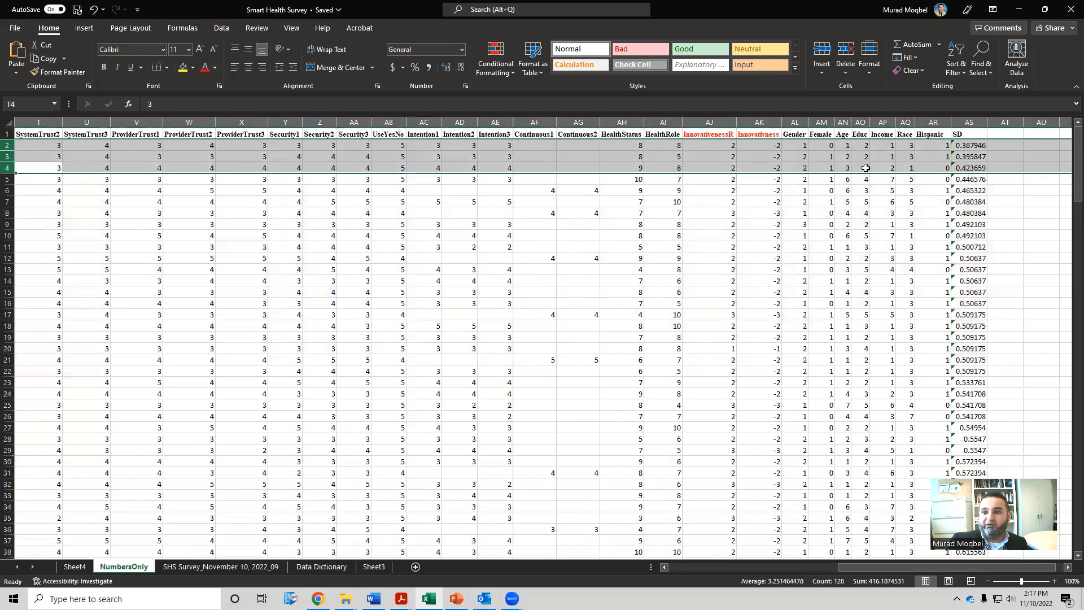
# Remove the SD header and all its values from column AS
pyautogui.moveTo(912, 562); pyautogui.dragTo(954, 587)
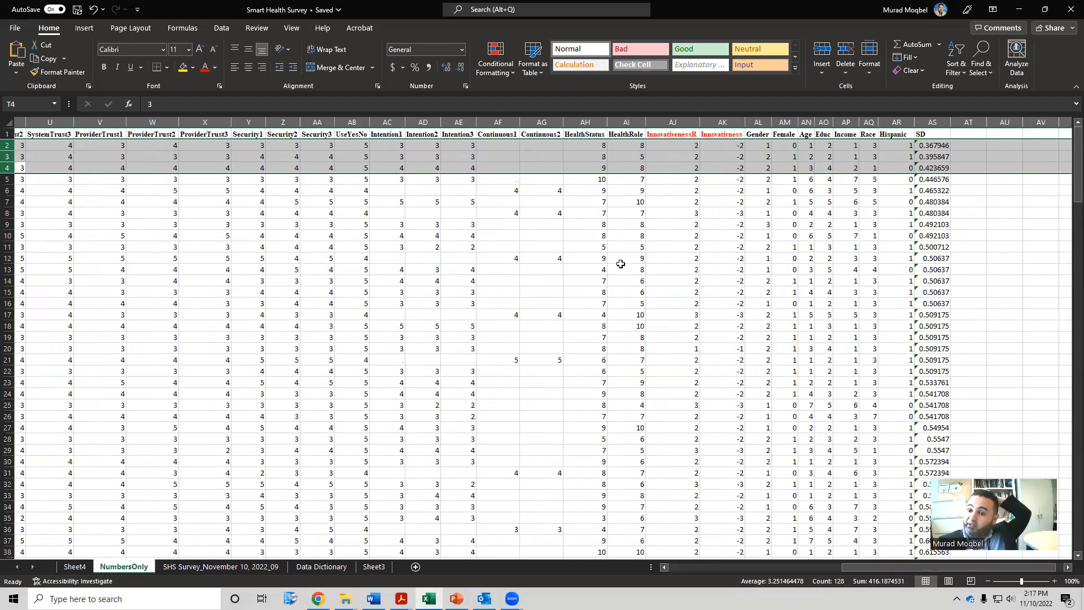
pyautogui.click(941, 119)
pyautogui.rightClick(942, 119)
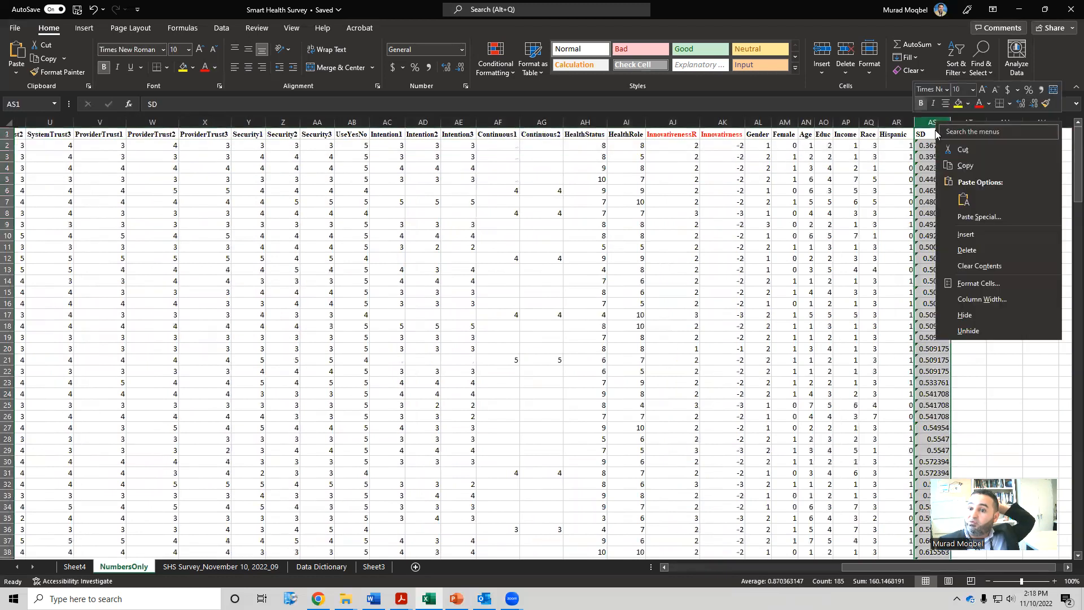
pyautogui.click(965, 261)
pyautogui.click(624, 214)
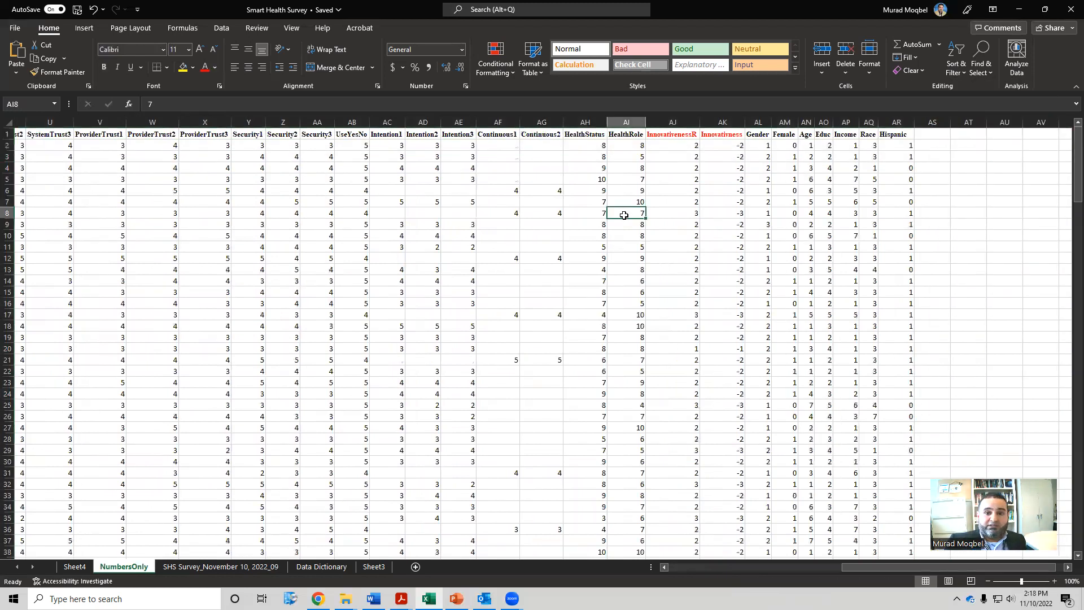
# Try to create a PivotTable on a new worksheet using the entire NumbersOnly sheet as the source range
pyautogui.click(250, 182)
pyautogui.moveTo(854, 564); pyautogui.dragTo(677, 568)
pyautogui.click(48, 170)
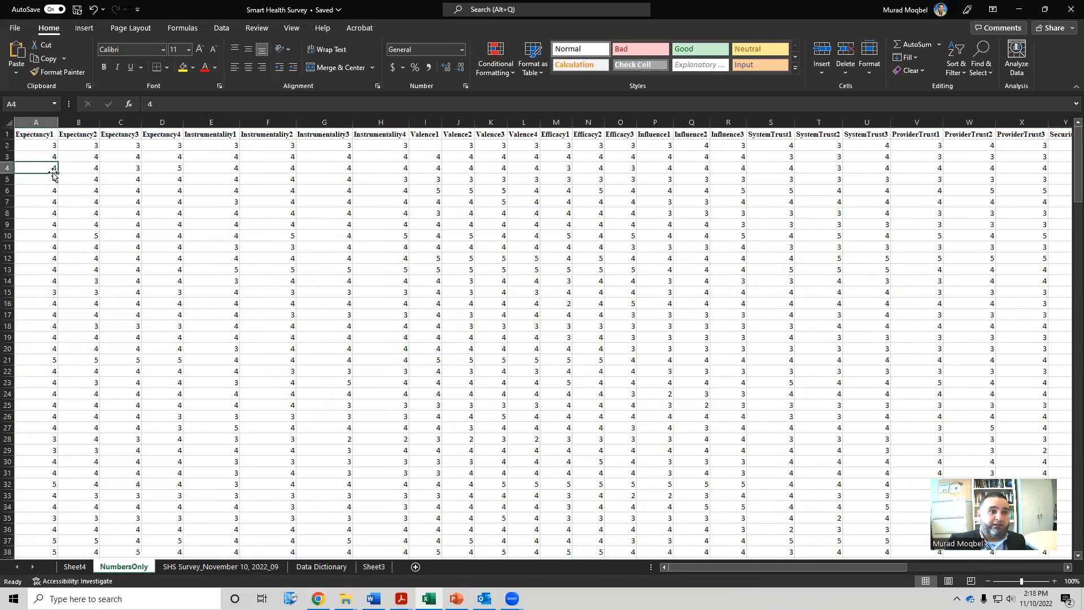
pyautogui.click(84, 28)
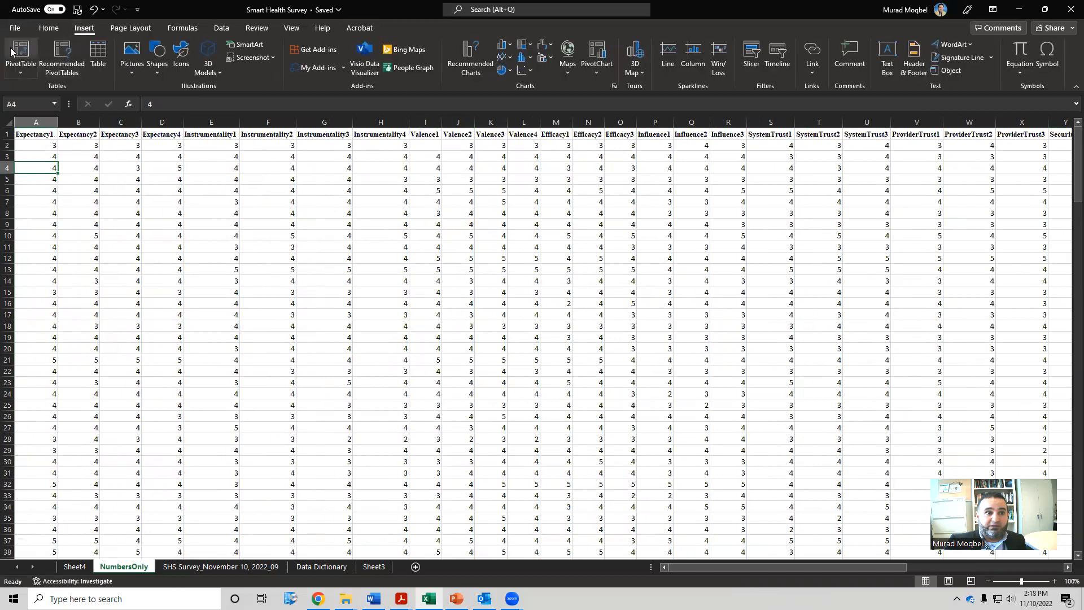
pyautogui.click(17, 52)
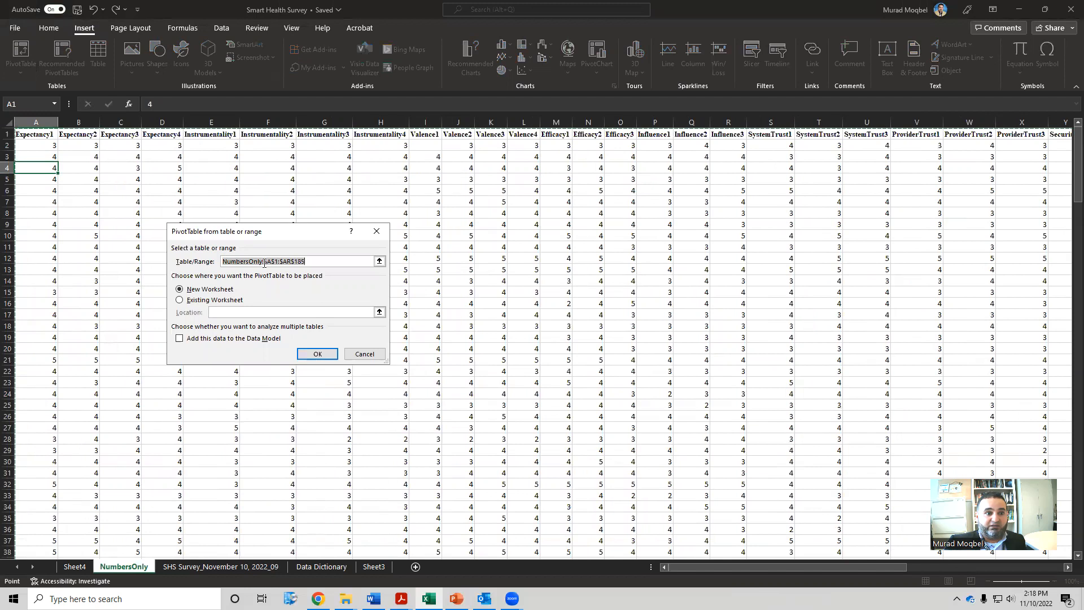
pyautogui.click(8, 122)
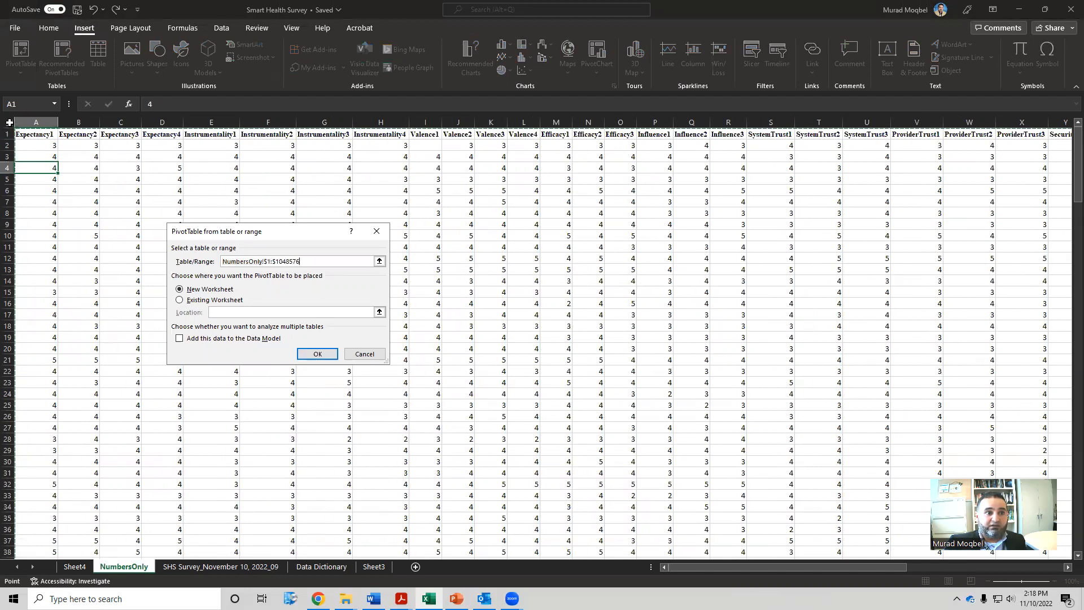
pyautogui.click(317, 354)
pyautogui.click(547, 331)
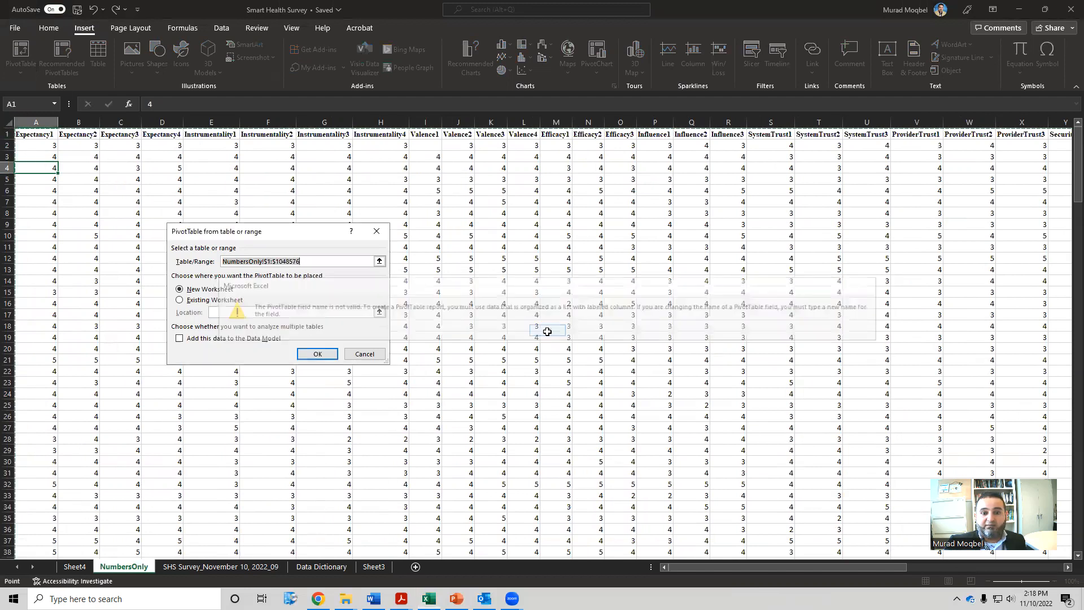
pyautogui.click(318, 354)
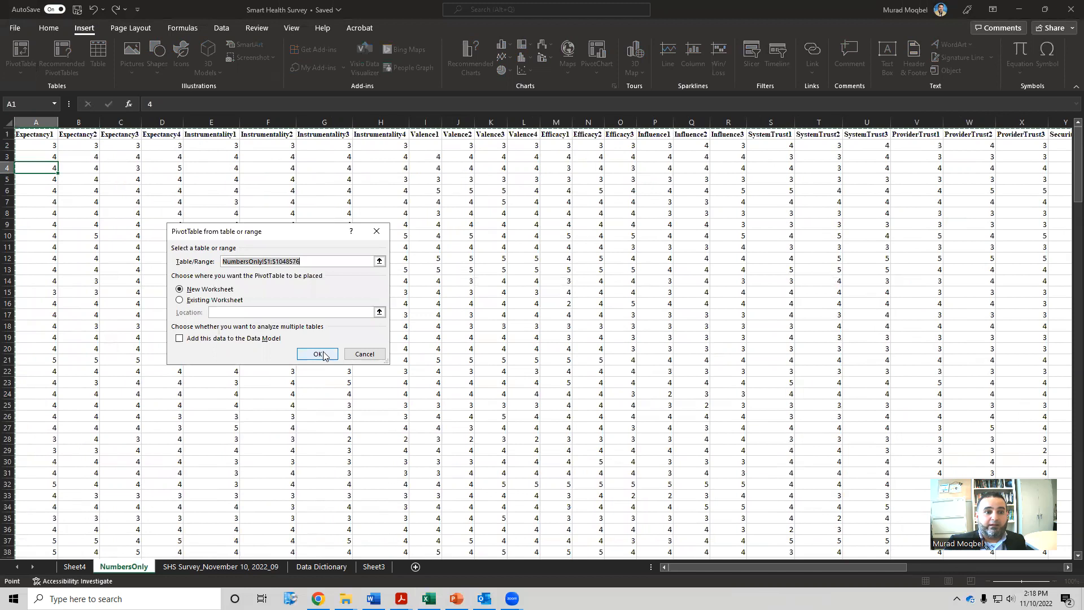
pyautogui.click(548, 331)
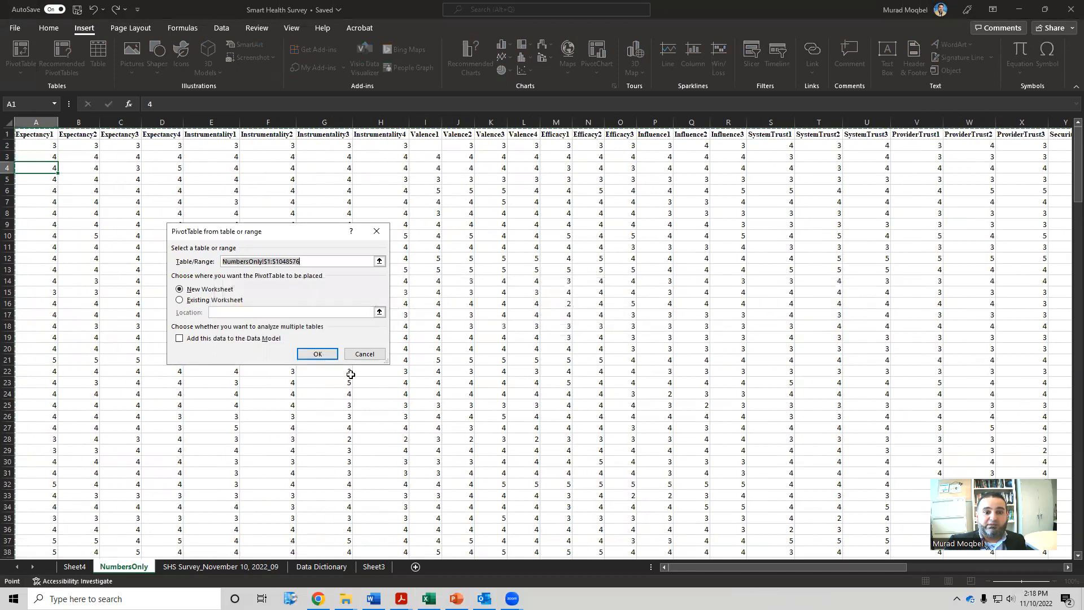
pyautogui.click(365, 354)
# Create a PivotTable on a new worksheet from the NumbersOnly range A1:AR185
pyautogui.moveTo(783, 567); pyautogui.dragTo(1015, 558)
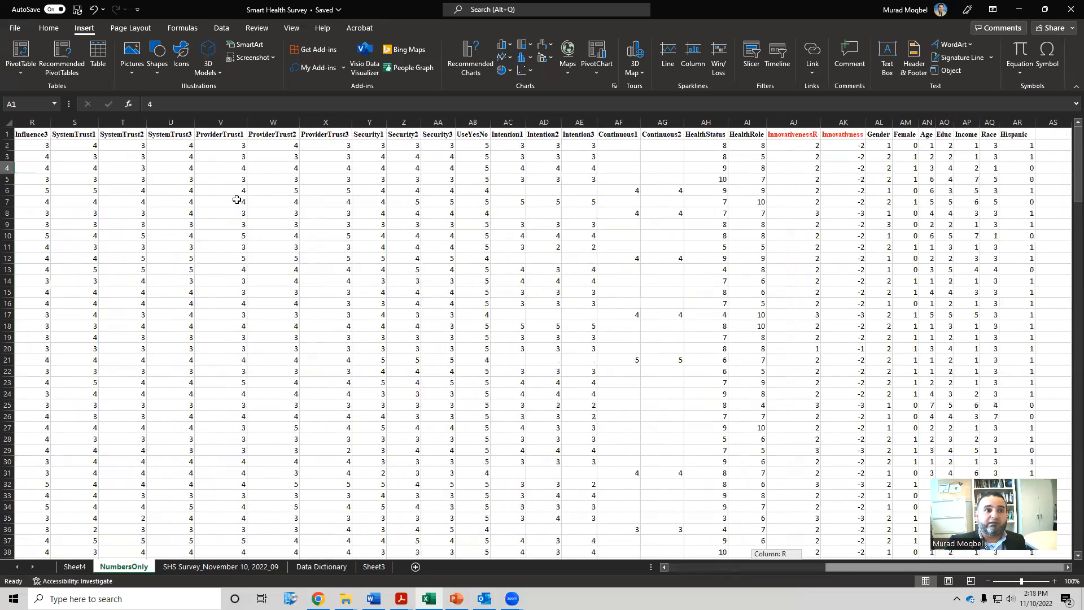
pyautogui.click(237, 200)
pyautogui.click(21, 56)
pyautogui.click(312, 352)
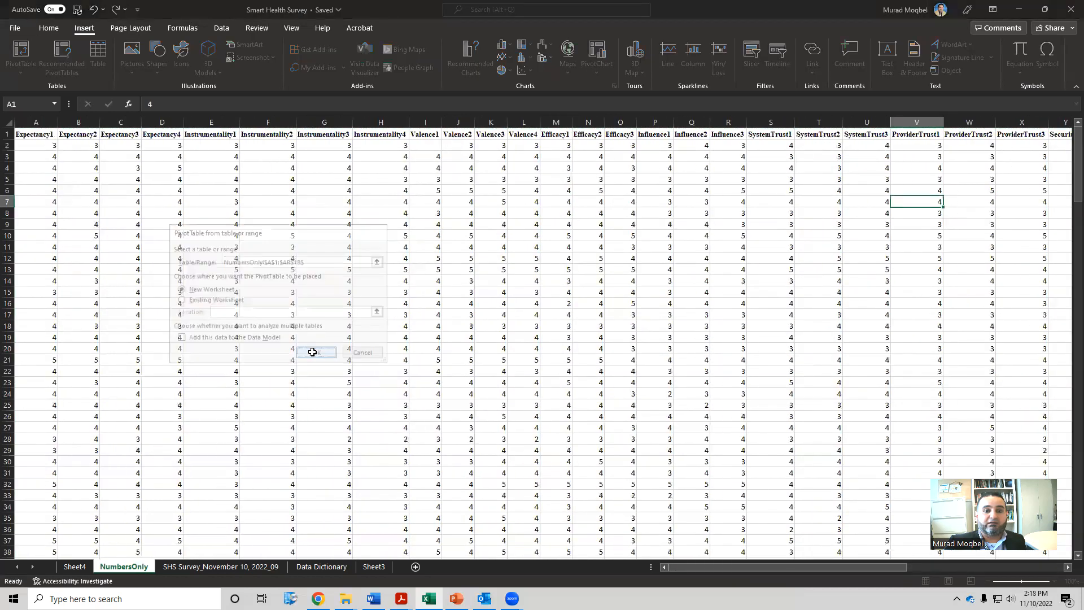
pyautogui.moveTo(1067, 219)
pyautogui.mouseDown()
pyautogui.moveTo(1067, 313)
pyautogui.moveTo(1067, 217)
pyautogui.mouseUp()
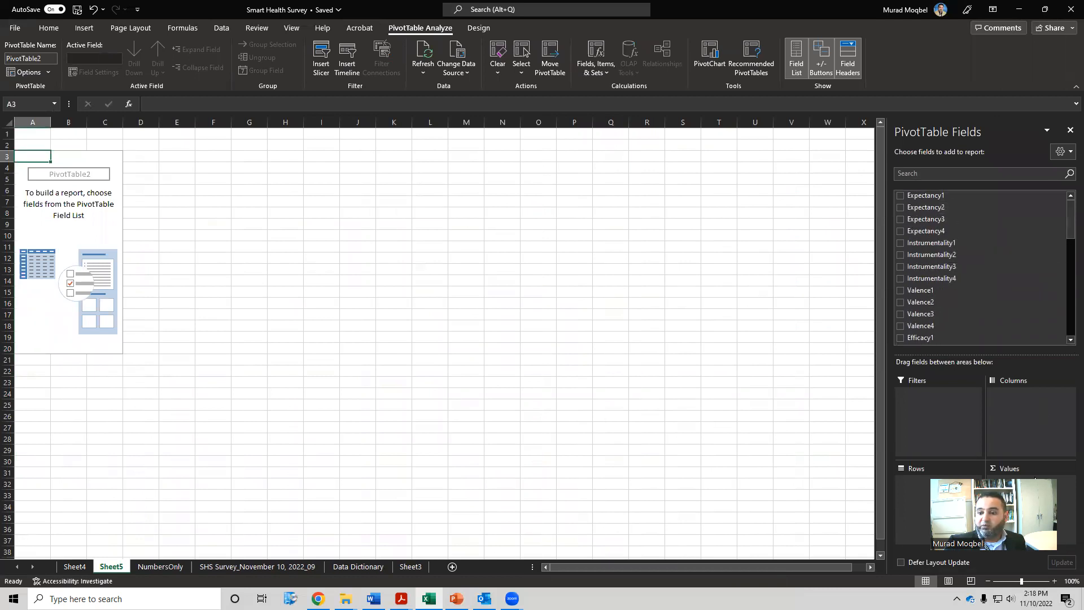
pyautogui.moveTo(1024, 445); pyautogui.dragTo(1014, 72)
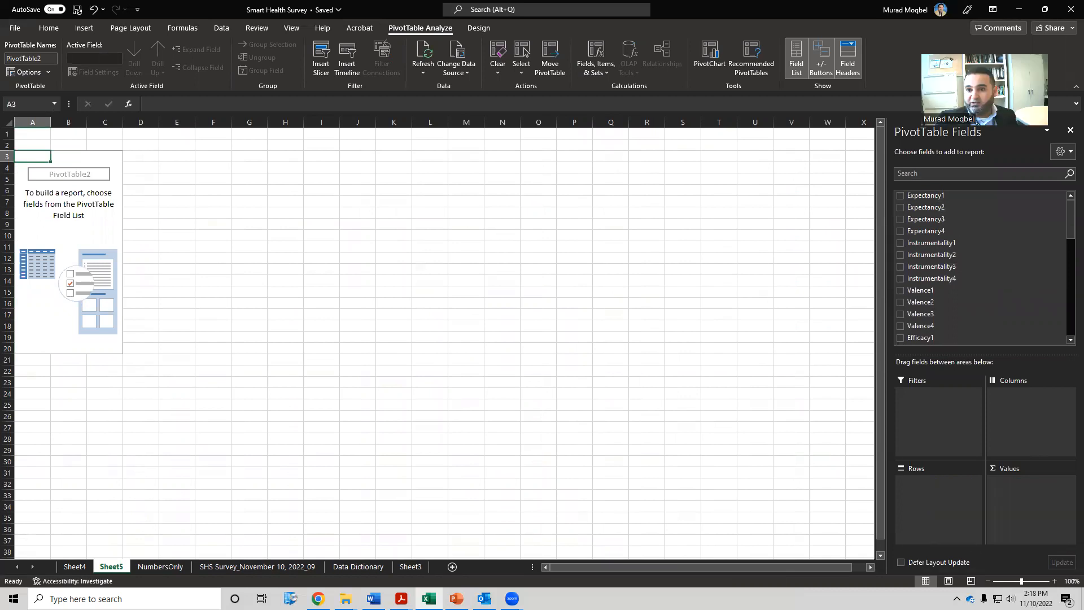
# Add the Expectancy1 field to the PivotTable and place it in the Values area instead of Rows
pyautogui.click(911, 195)
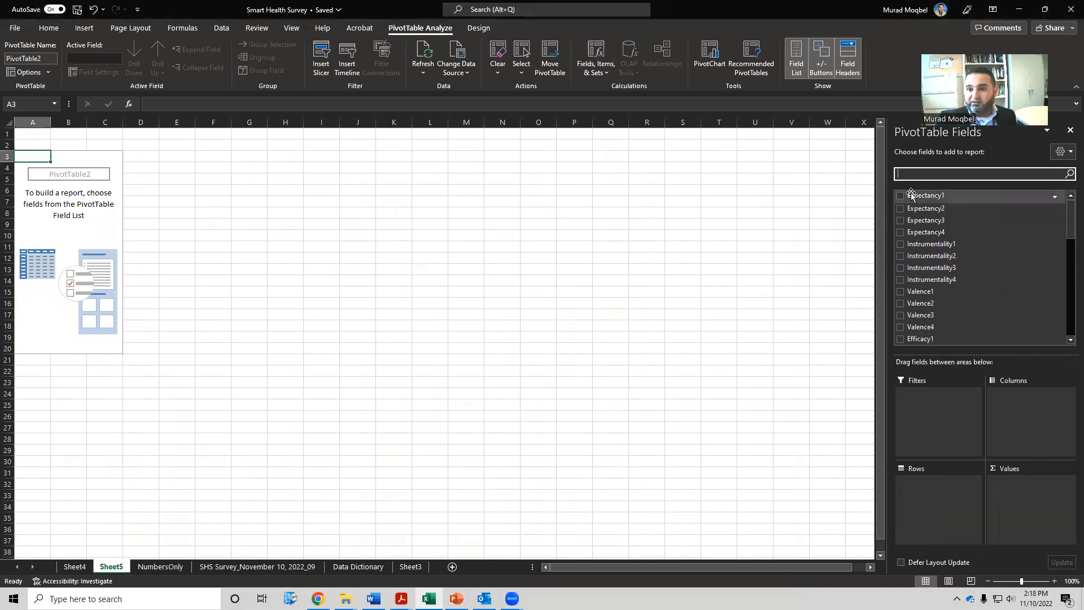
pyautogui.moveTo(900, 198); pyautogui.dragTo(930, 492)
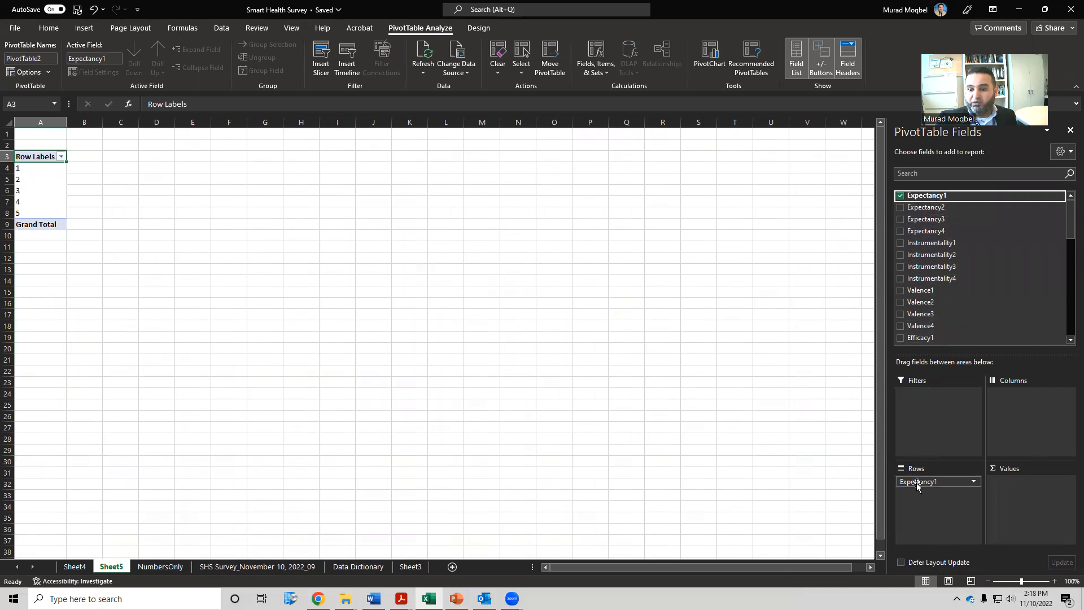
pyautogui.moveTo(916, 483); pyautogui.dragTo(1016, 498)
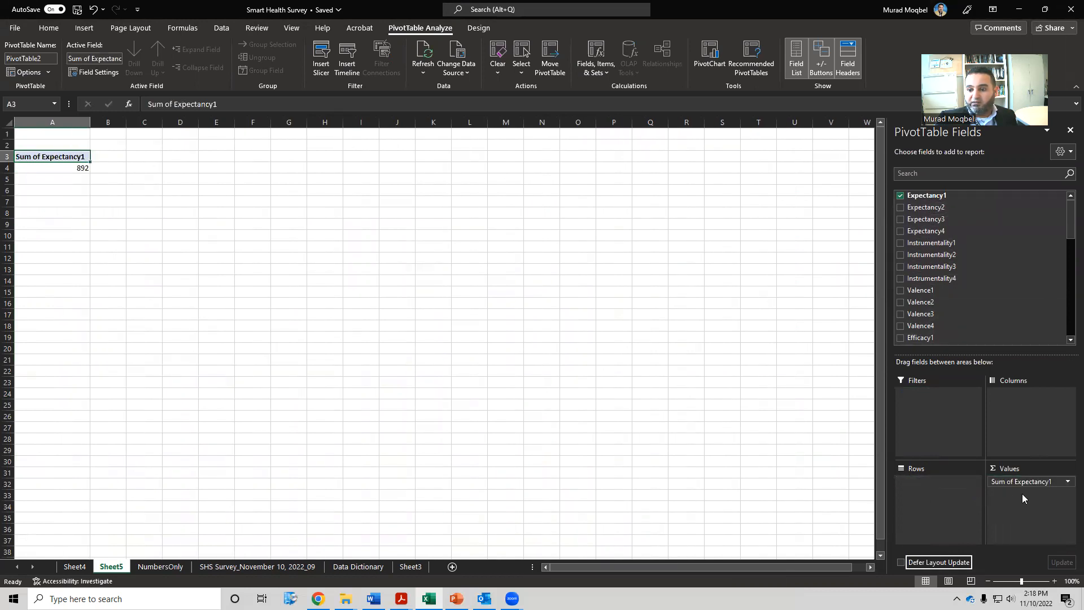
# Summarize the Expectancy1 value field by Max
pyautogui.click(1048, 484)
pyautogui.click(1021, 479)
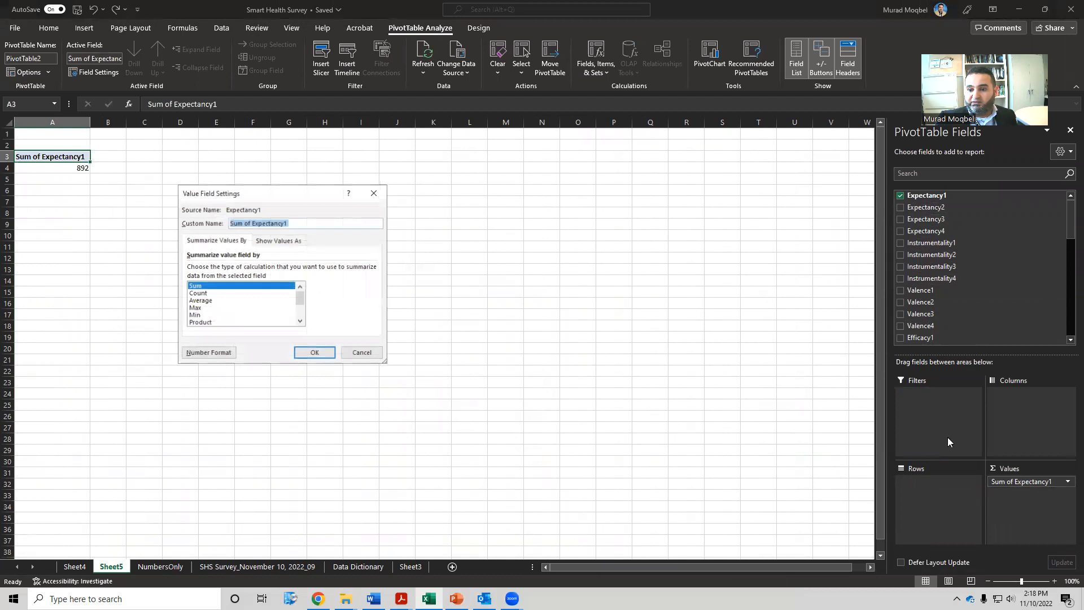
pyautogui.click(201, 308)
pyautogui.click(315, 353)
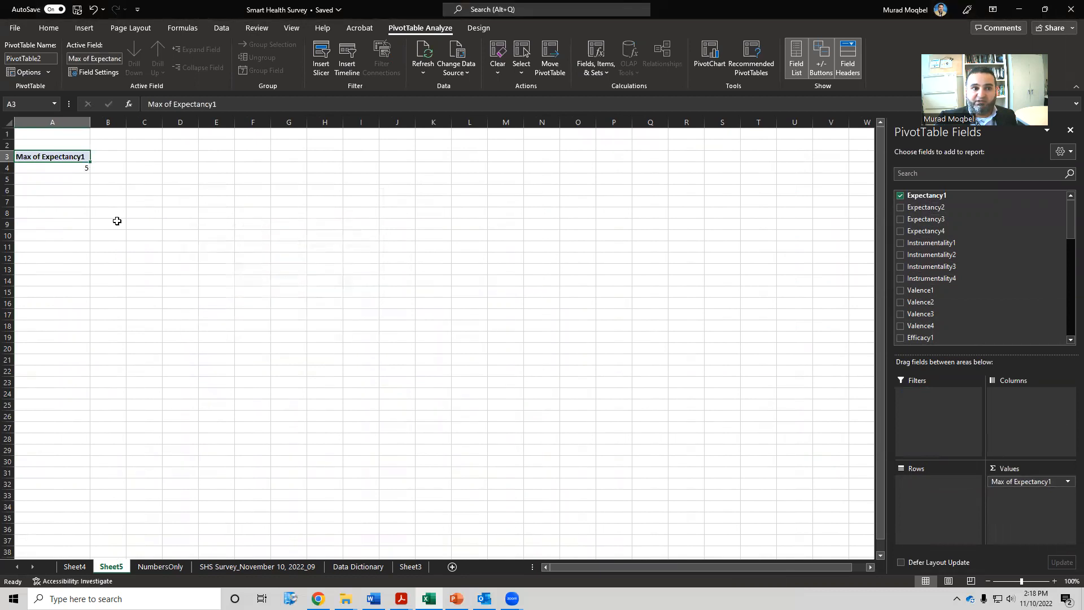
# Change the Expectancy1 value field's calculation to Min
pyautogui.click(991, 481)
pyautogui.click(1000, 475)
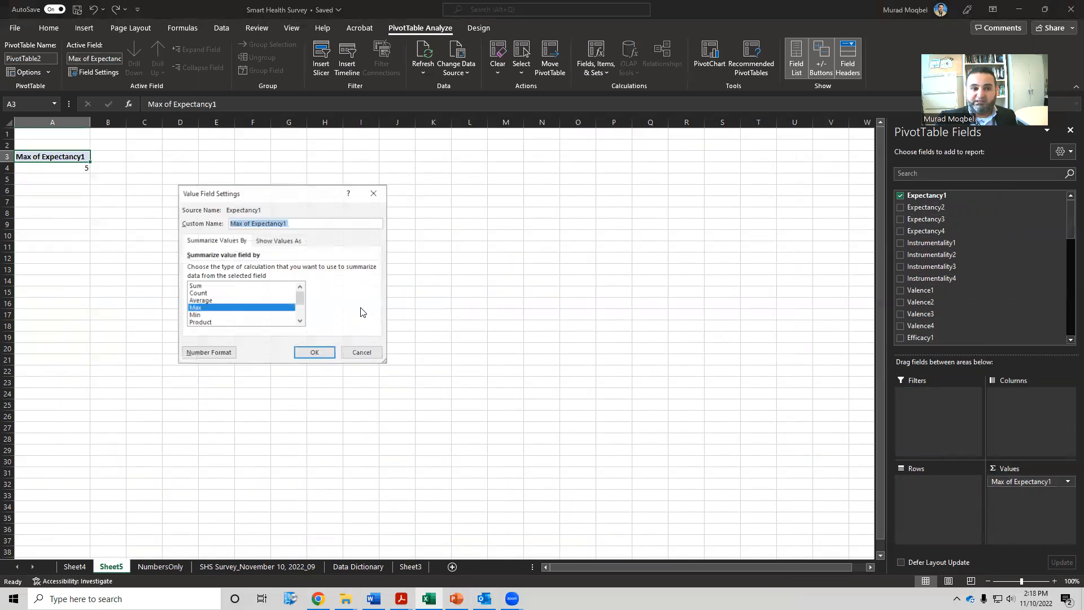
pyautogui.click(209, 315)
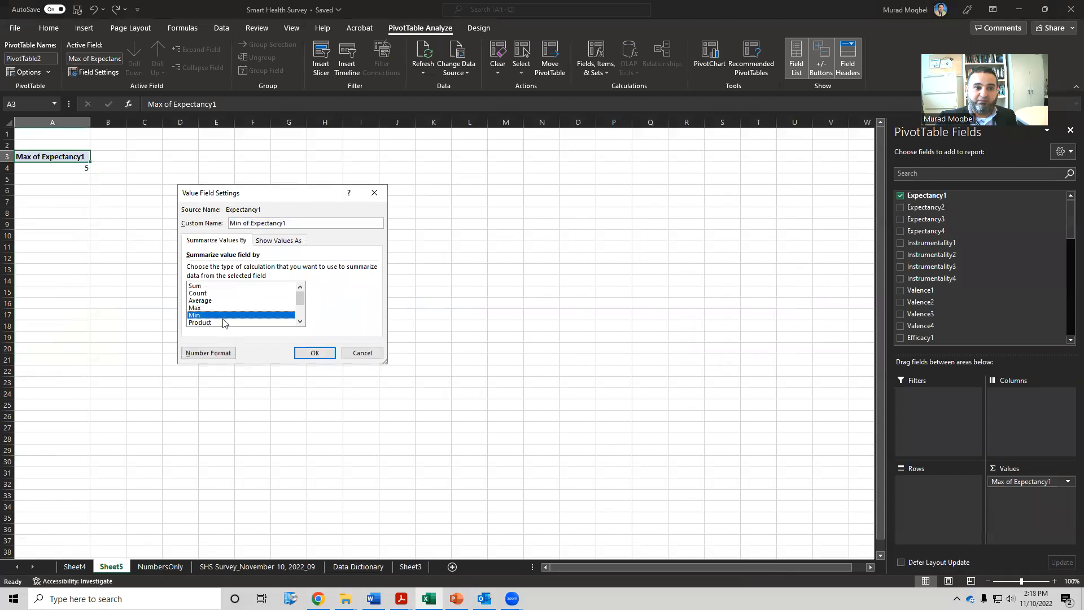
pyautogui.click(314, 353)
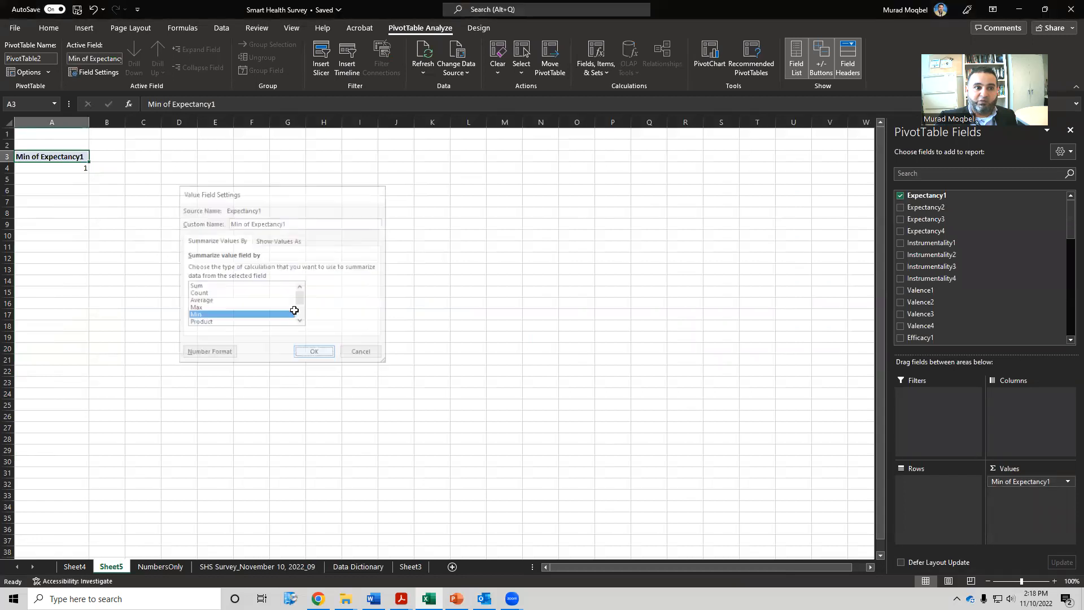
# Summarize Expectancy1 by Average and select the resulting value cell in the PivotTable
pyautogui.click(1012, 481)
pyautogui.click(1009, 474)
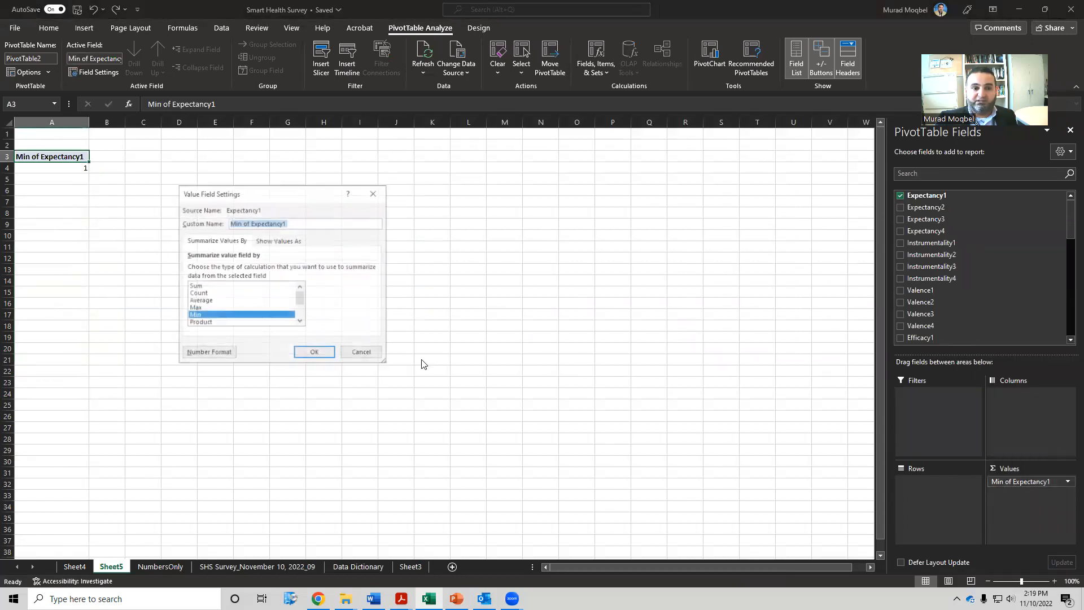
pyautogui.click(209, 301)
pyautogui.click(314, 353)
pyautogui.click(75, 168)
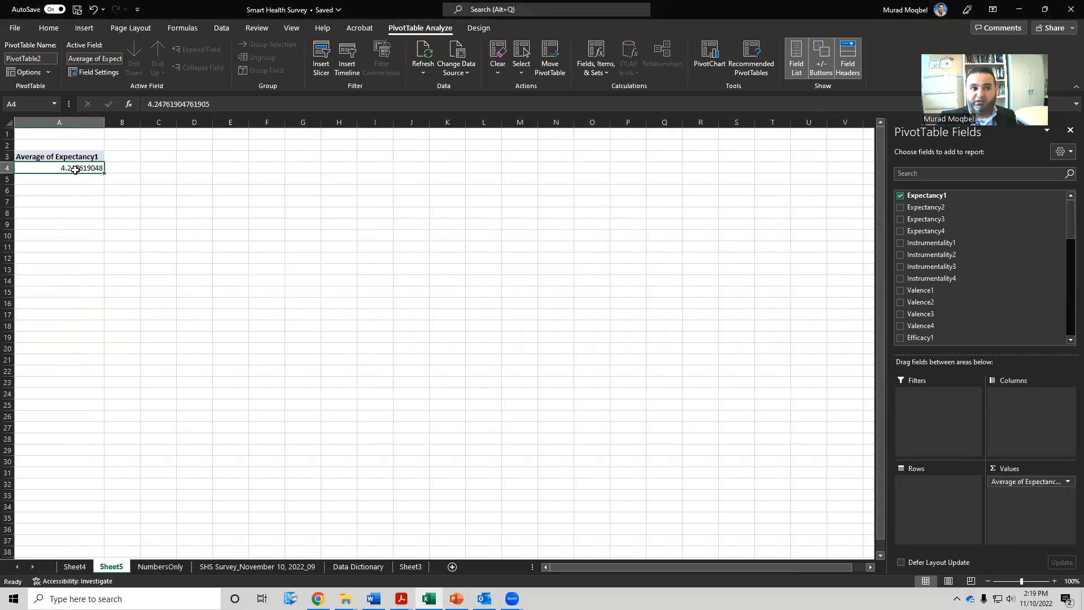
# Switch to the article PDF in Chrome and examine the Ma, Mi and M values reported for item SA1 under Smartphone Addiction
pyautogui.click(375, 596)
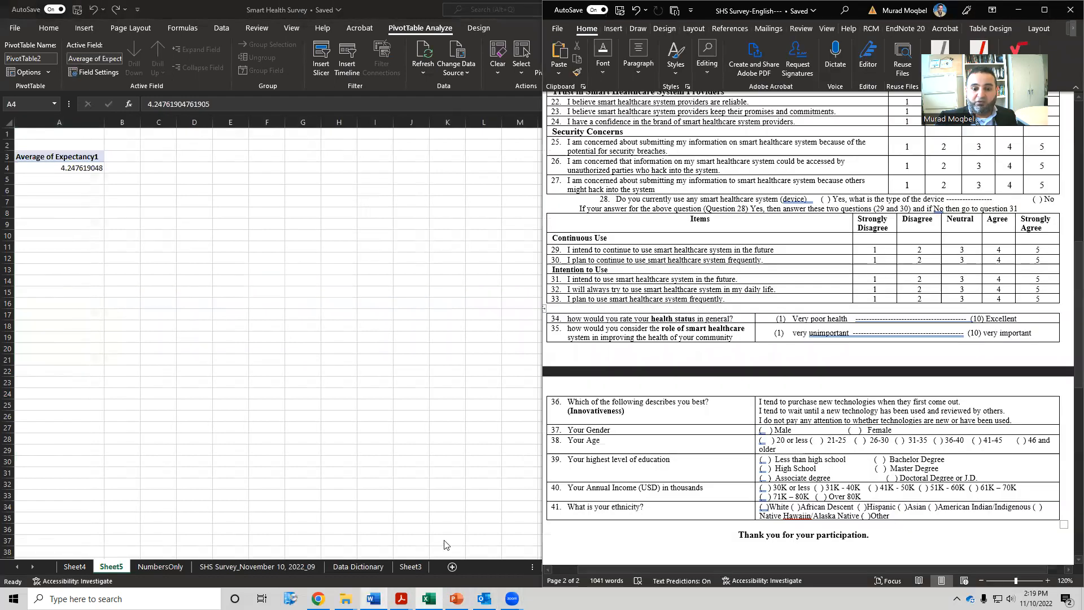
pyautogui.click(374, 598)
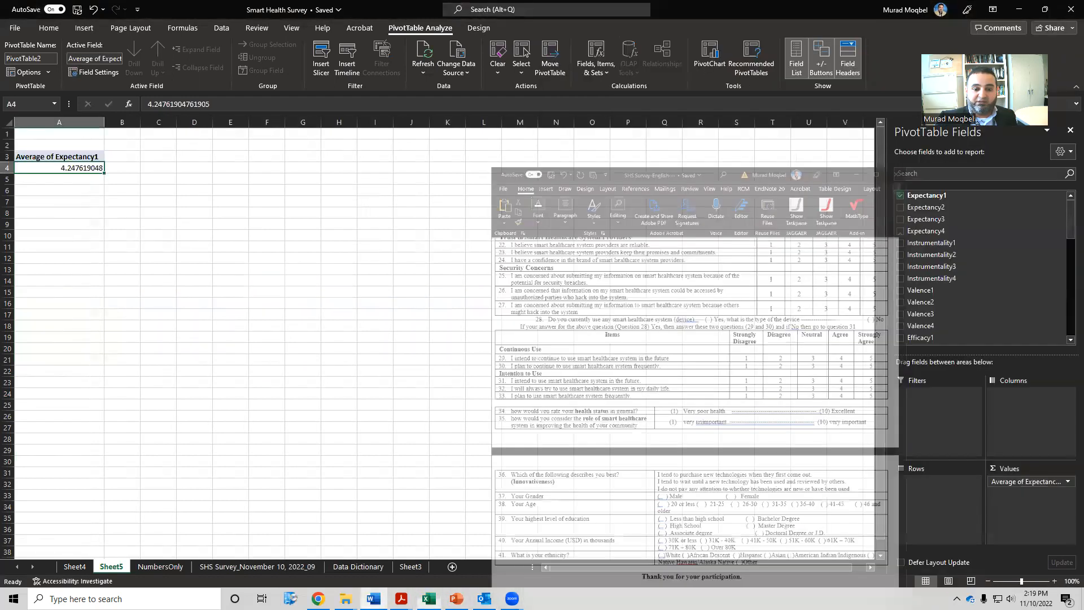
pyautogui.click(319, 598)
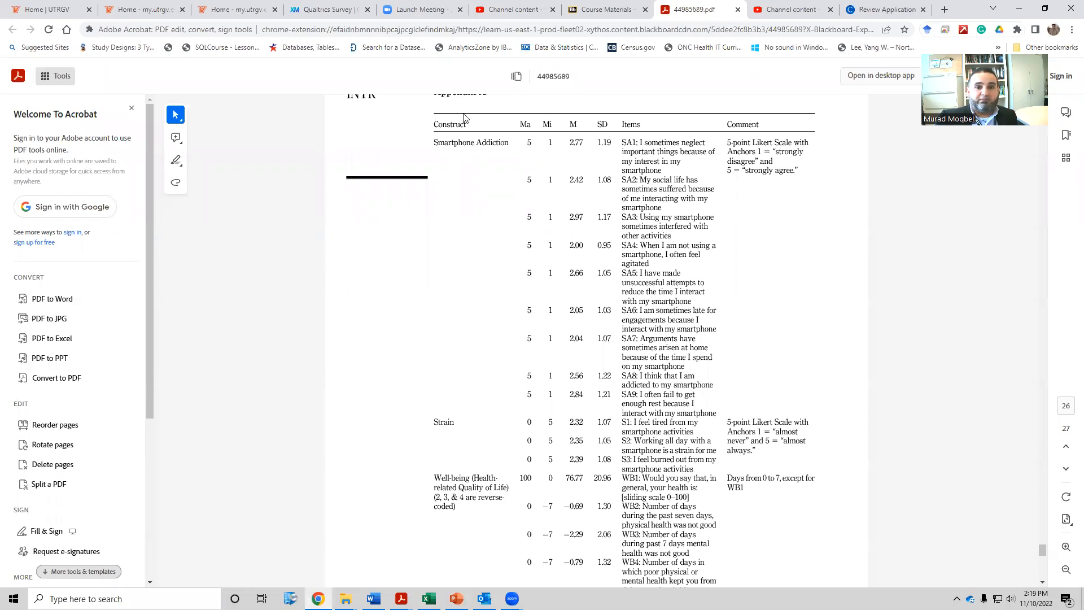
pyautogui.doubleClick(528, 144)
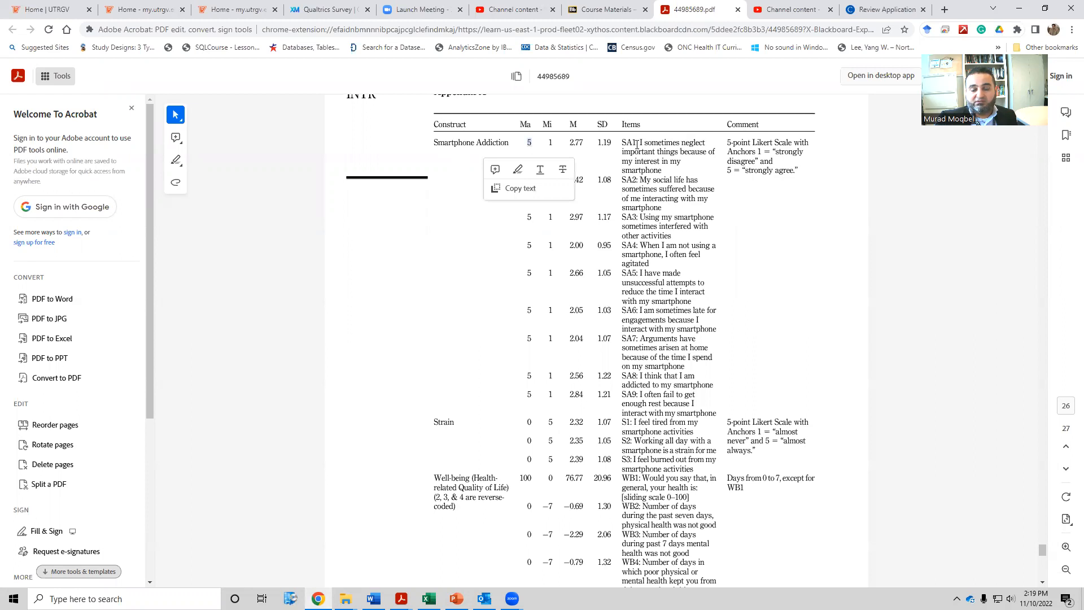
pyautogui.click(531, 142)
pyautogui.doubleClick(548, 142)
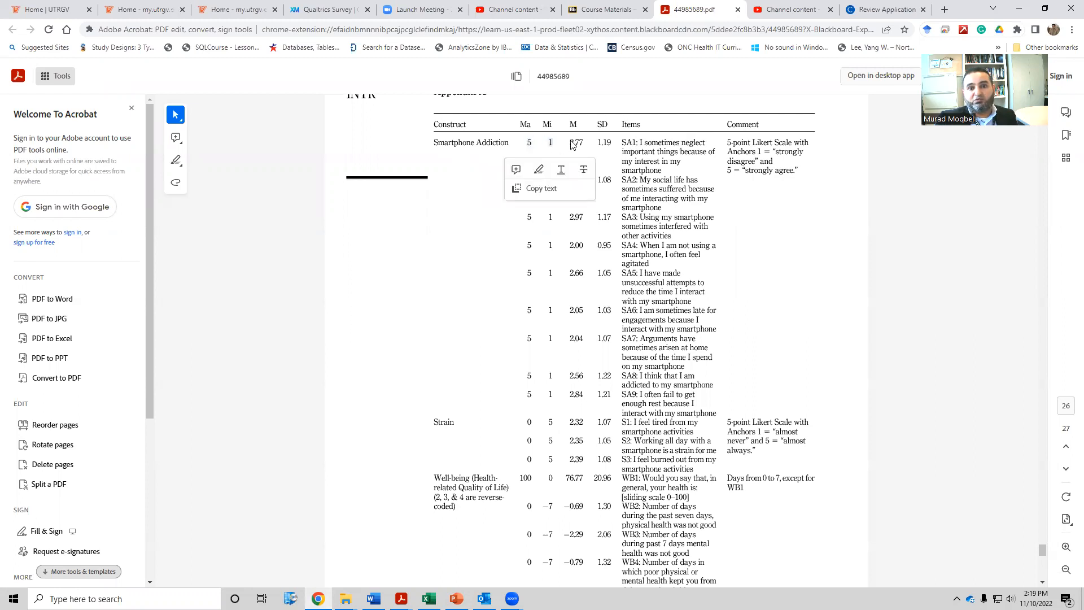
pyautogui.click(581, 143)
pyautogui.doubleClick(576, 142)
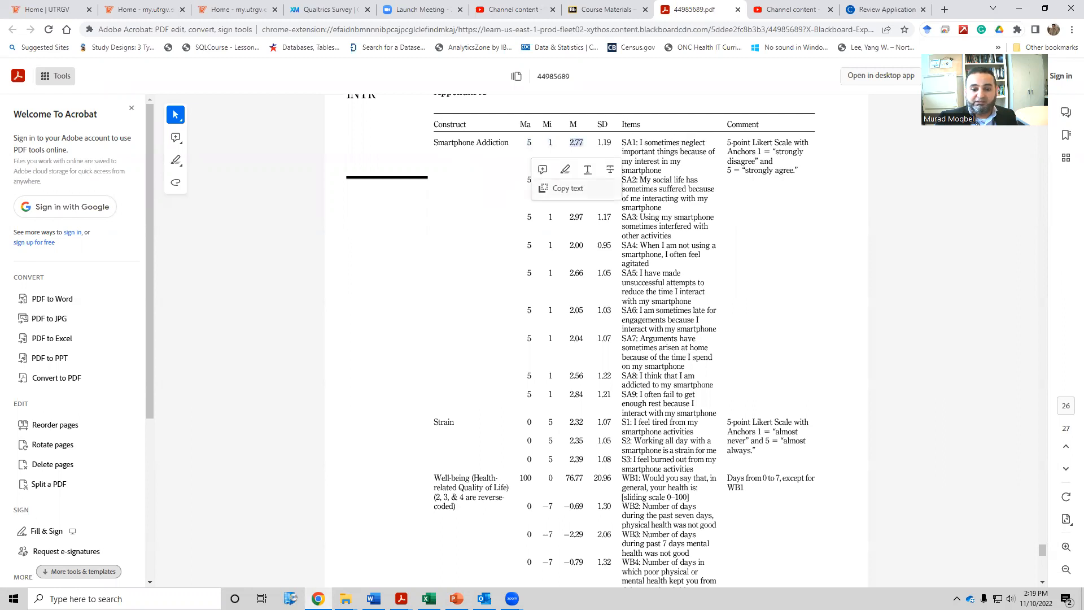
pyautogui.click(587, 144)
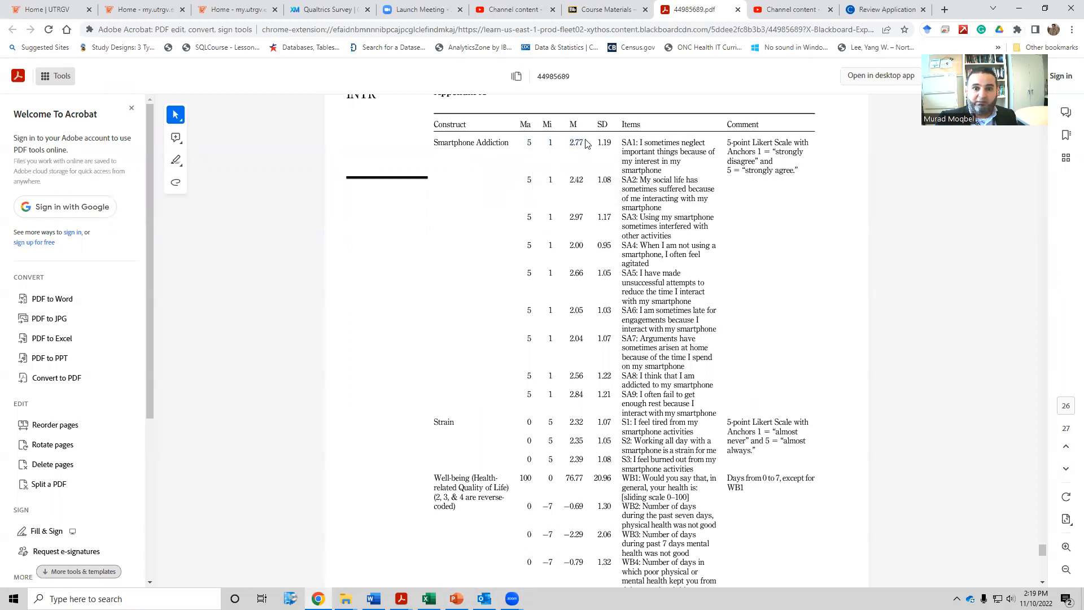
# Switch back to Excel and summarize the Expectancy1 value field by StdDev
pyautogui.click(429, 598)
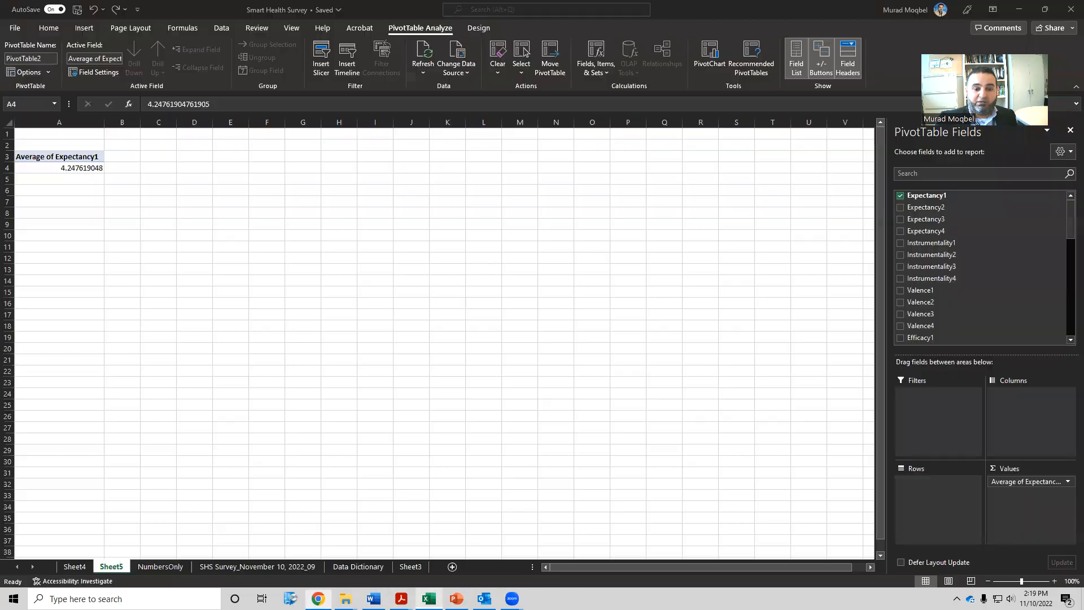
pyautogui.click(1029, 481)
pyautogui.click(1009, 468)
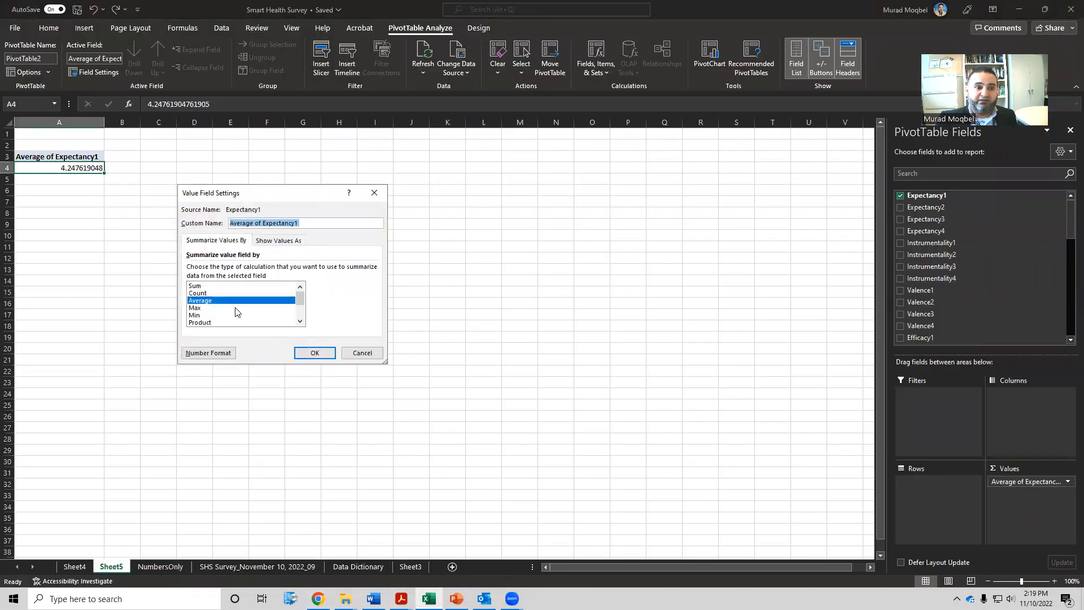
pyautogui.scroll(-1, 230, 309)
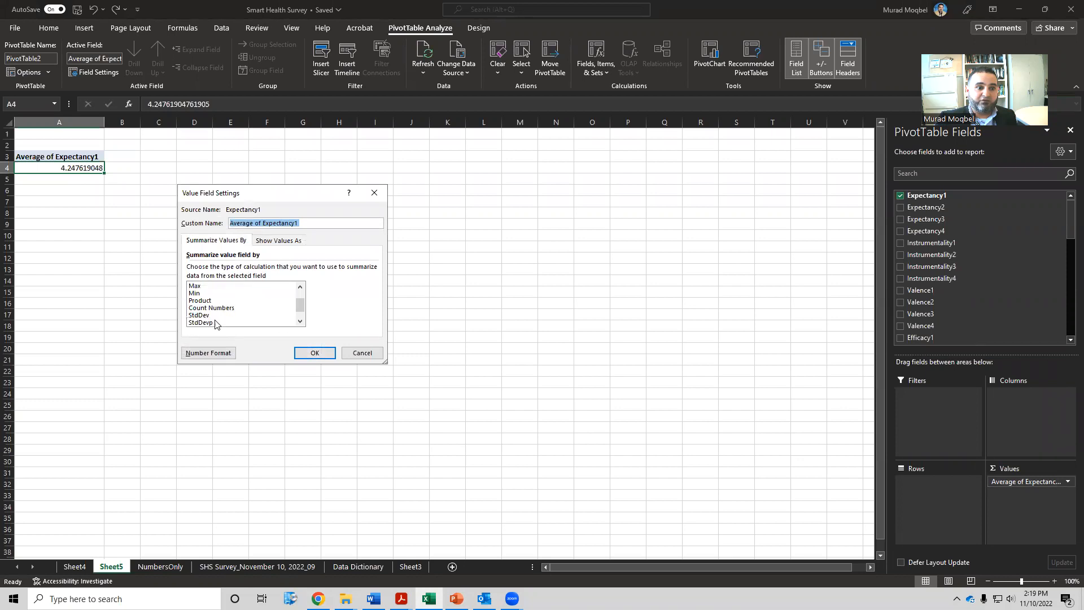
pyautogui.click(210, 316)
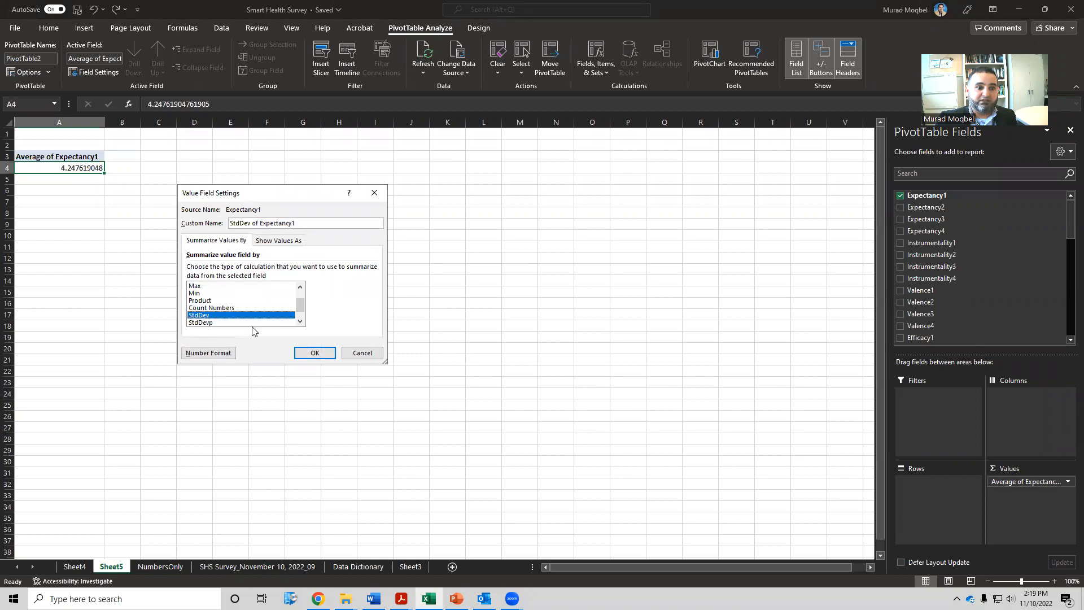
pyautogui.click(313, 353)
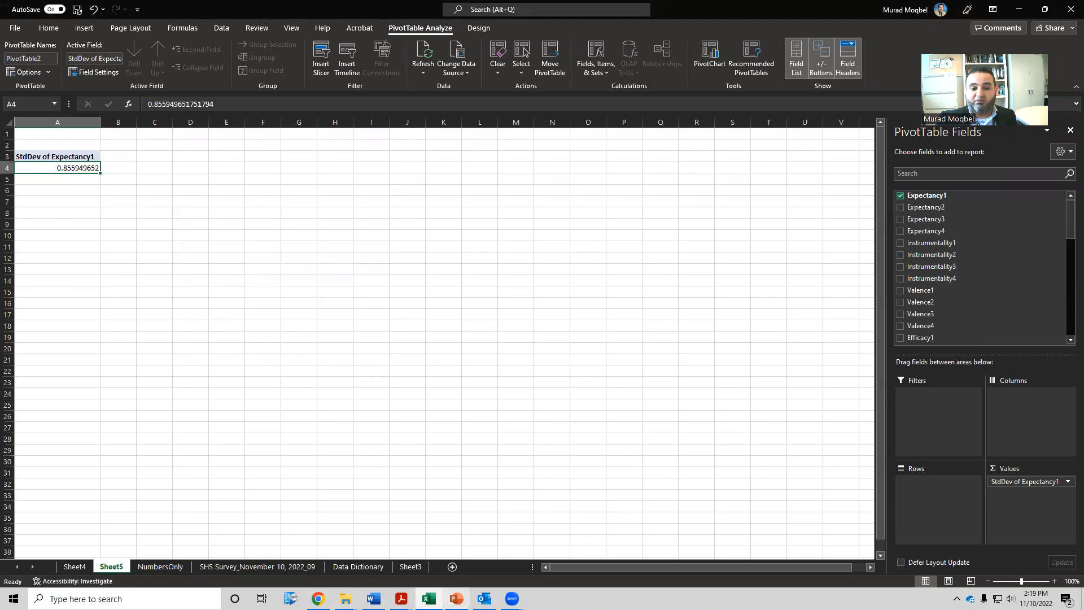
# Switch to the article PDF in Chrome and examine the respondents' demographic characteristics table in Appendix B
pyautogui.click(373, 598)
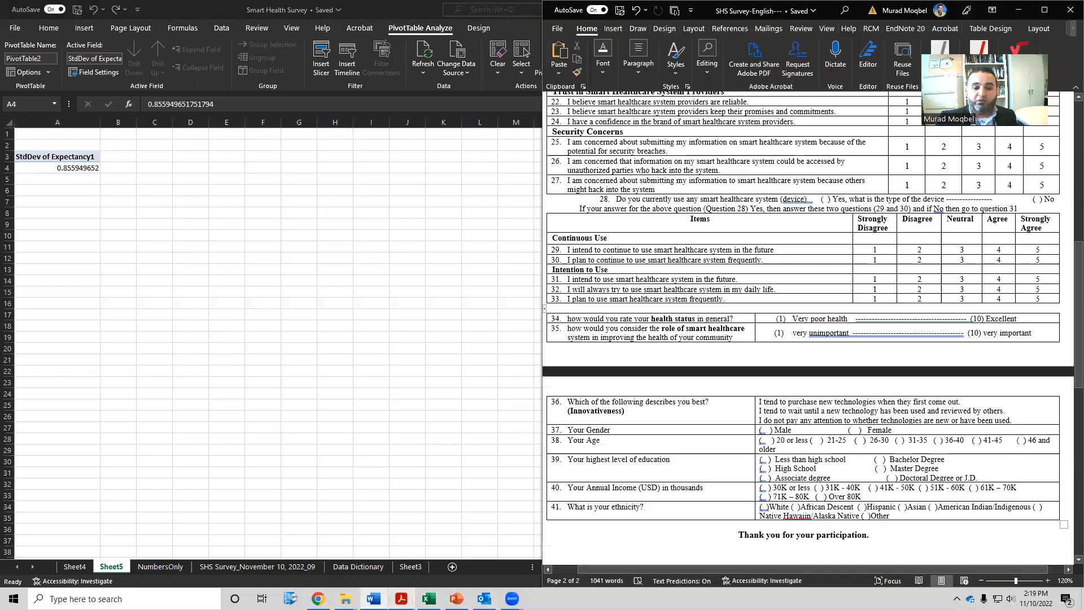
pyautogui.click(373, 599)
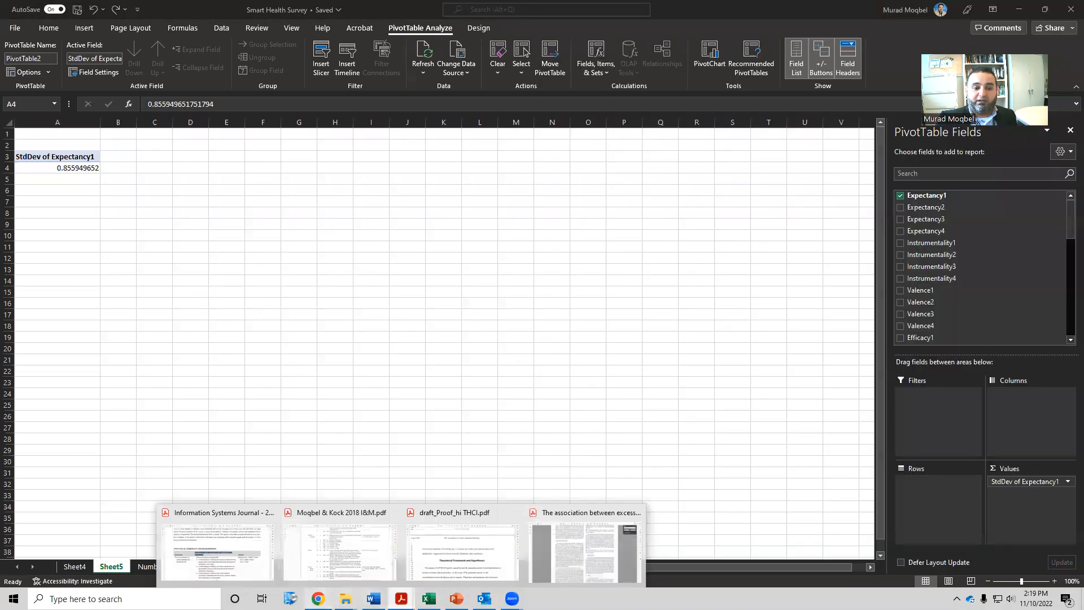
pyautogui.click(320, 599)
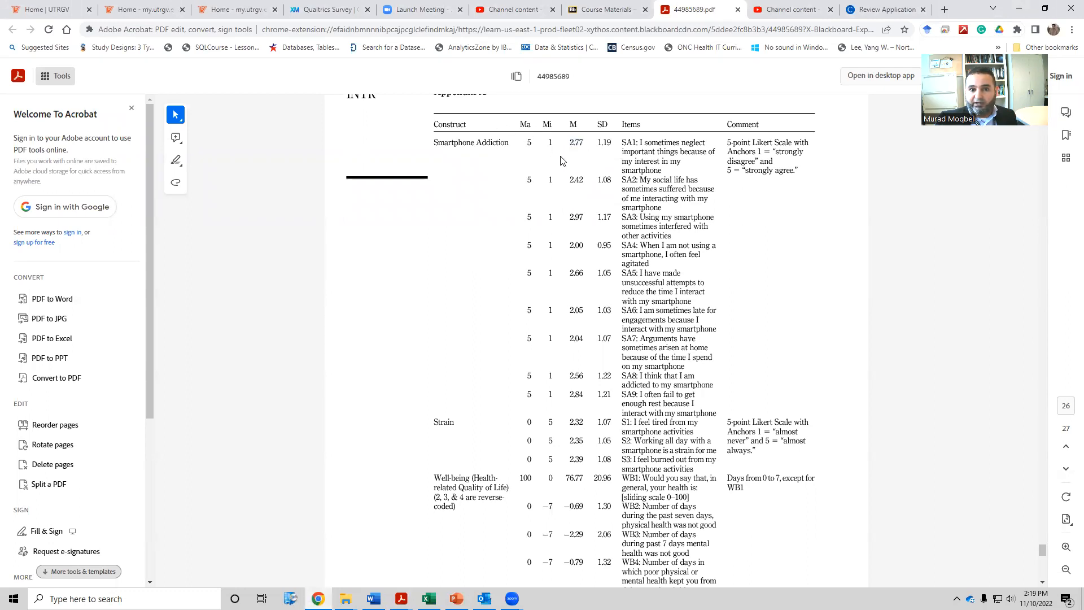
pyautogui.scroll(1, 562, 161)
pyautogui.scroll(-5, 660, 368)
pyautogui.scroll(-7, 655, 366)
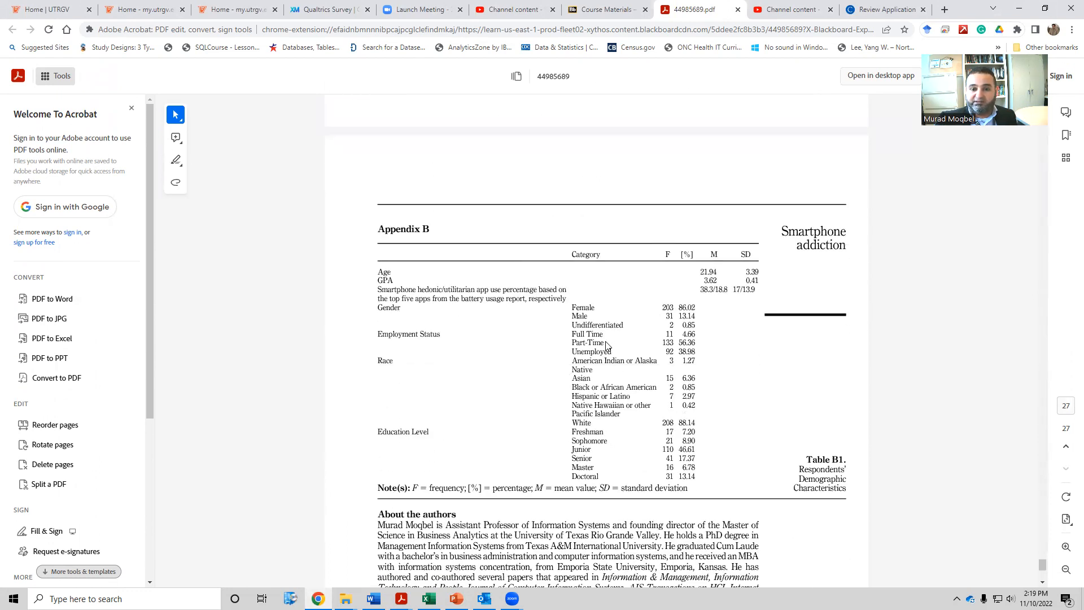
pyautogui.scroll(-1, 606, 345)
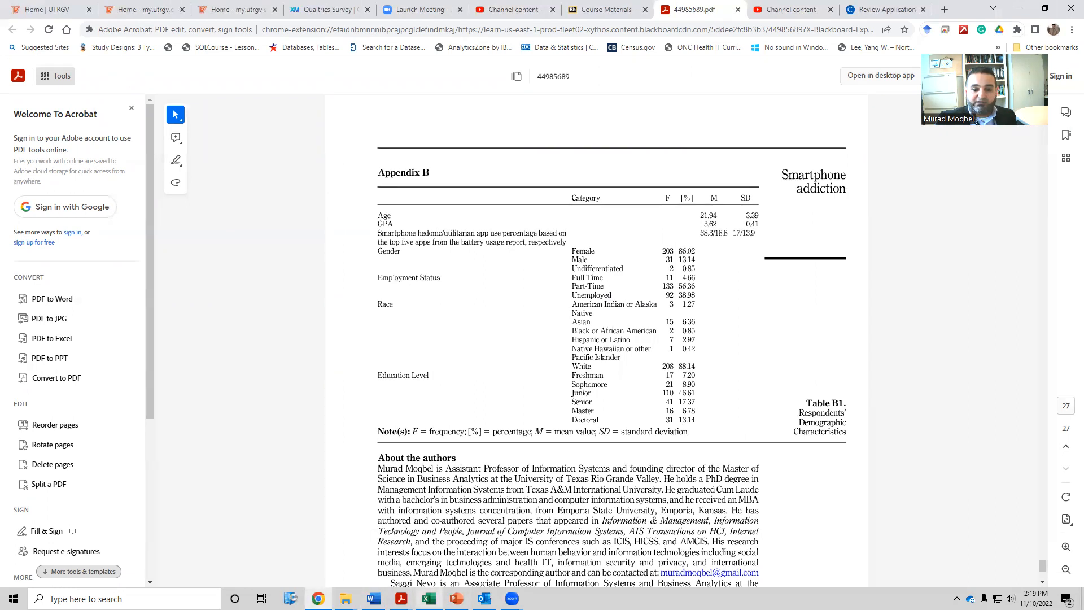
# Switch back to Excel and remove Expectancy1 from the PivotTable's Values area
pyautogui.click(429, 598)
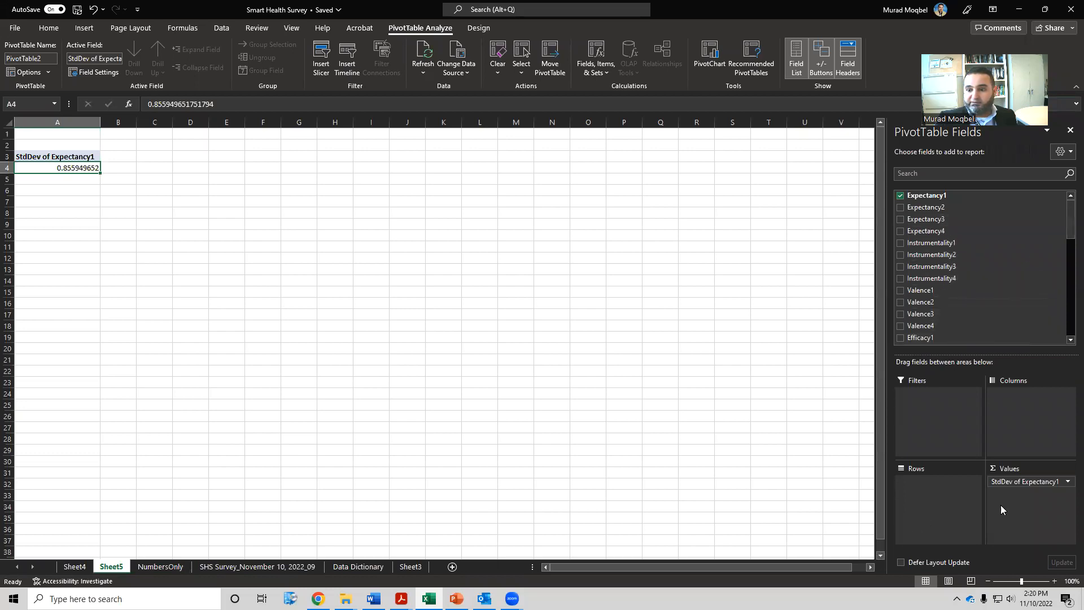
pyautogui.moveTo(1005, 484); pyautogui.dragTo(726, 438)
pyautogui.moveTo(1067, 215); pyautogui.dragTo(1067, 305)
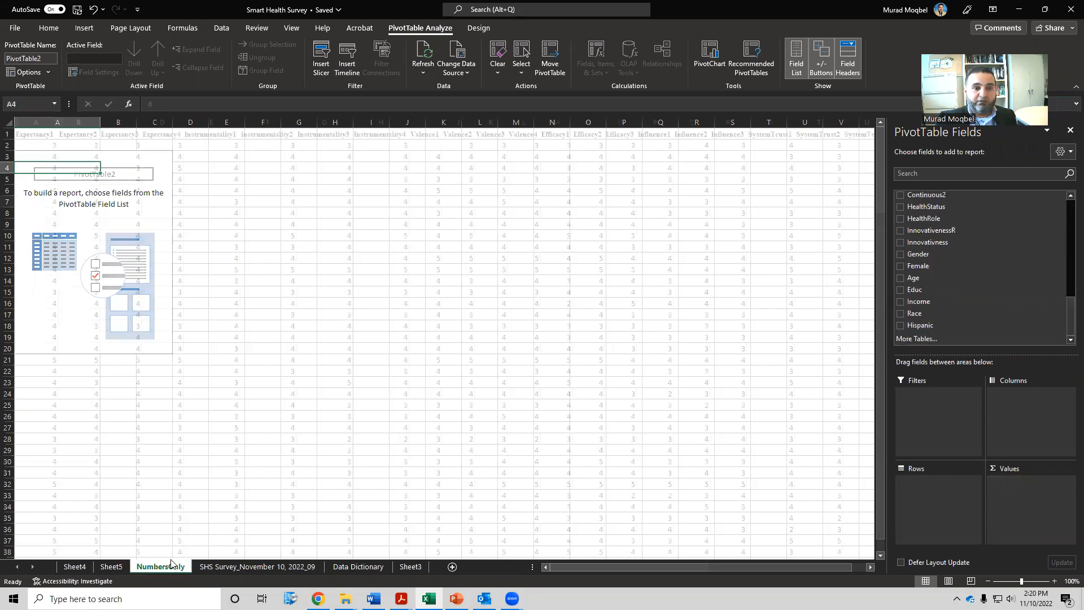
# Examine the demographic columns on the NumbersOnly sheet, from Gender and Female through Educ to Hispanic
pyautogui.click(160, 567)
pyautogui.moveTo(792, 567); pyautogui.dragTo(1026, 556)
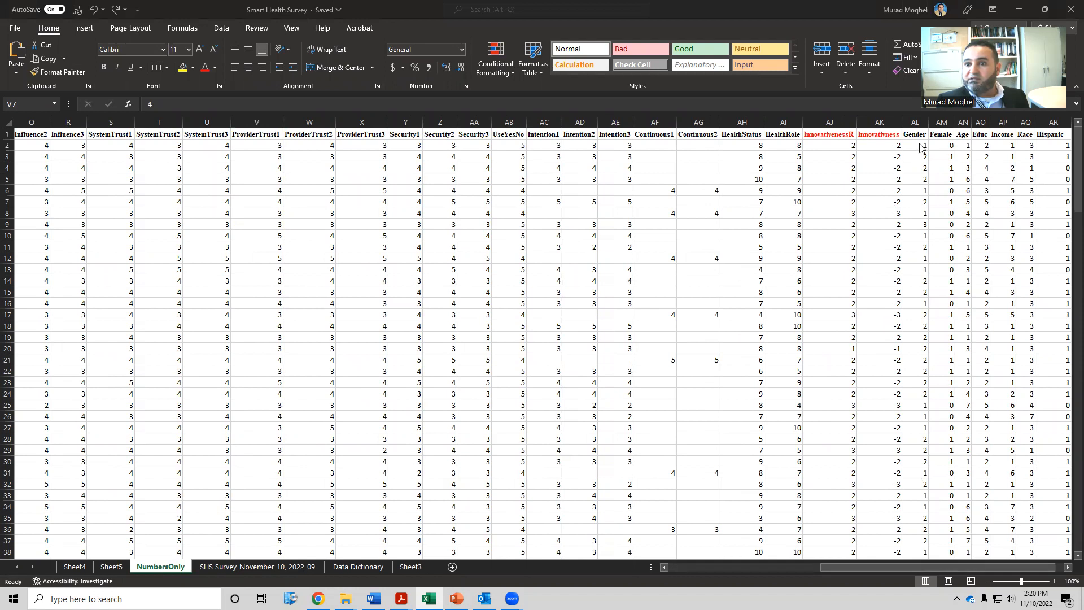
pyautogui.click(916, 122)
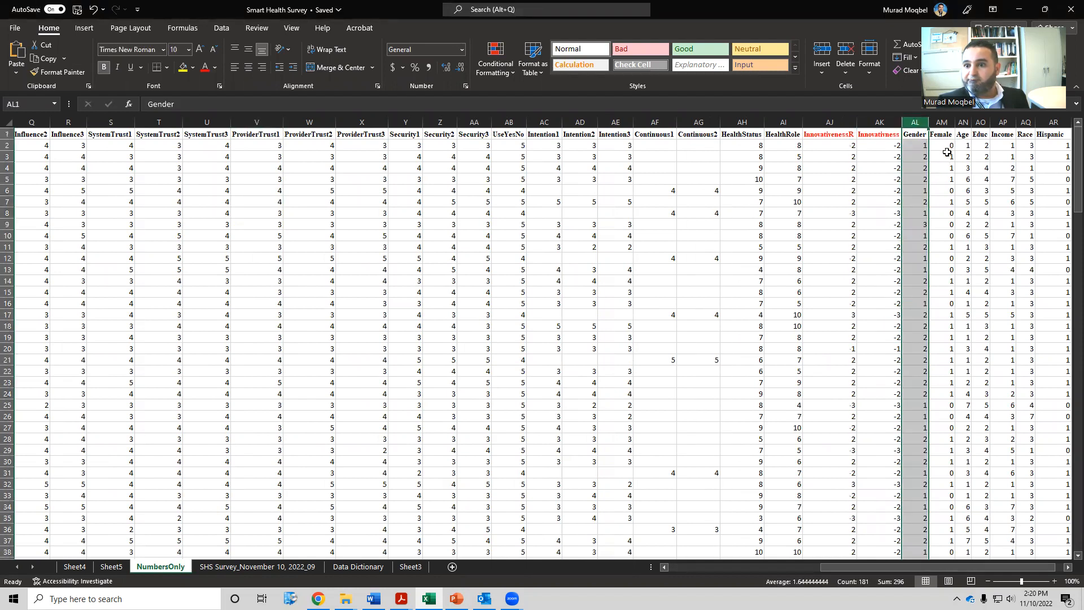
pyautogui.click(963, 123)
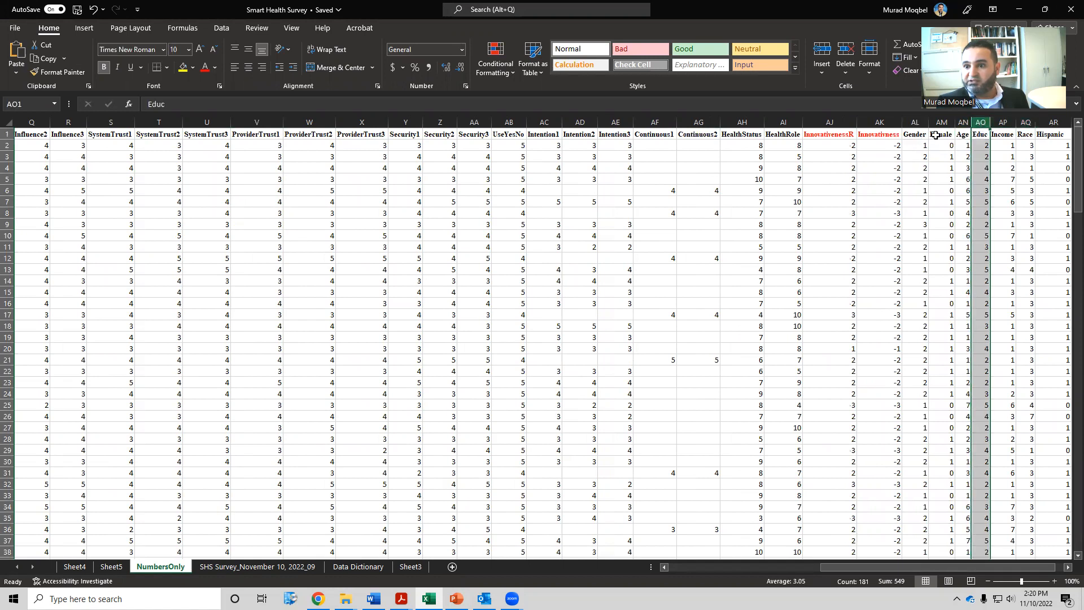
pyautogui.click(915, 122)
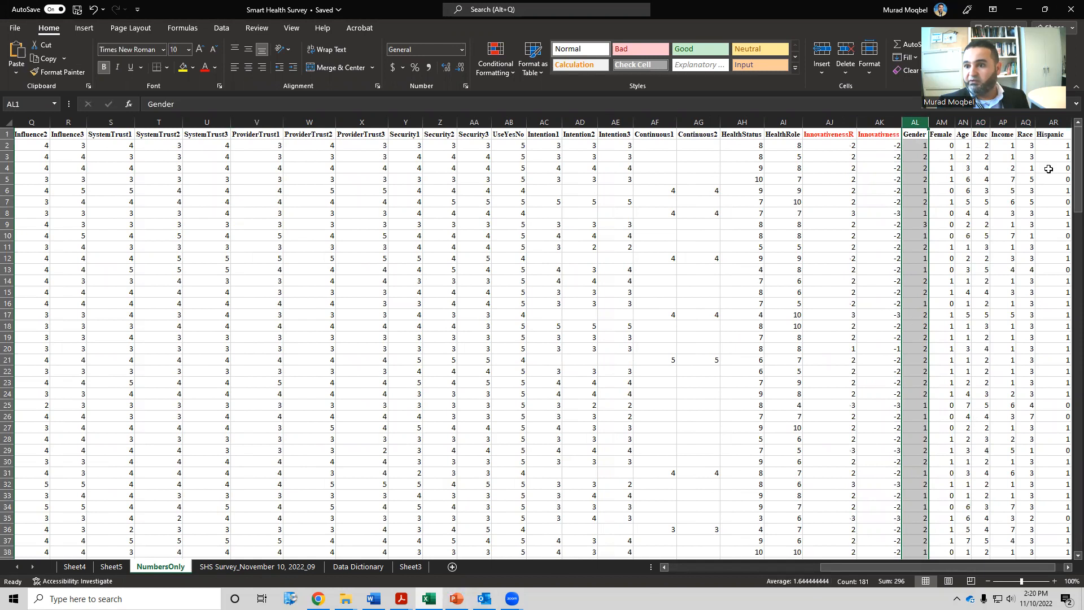
pyautogui.moveTo(1035, 571); pyautogui.dragTo(1044, 571)
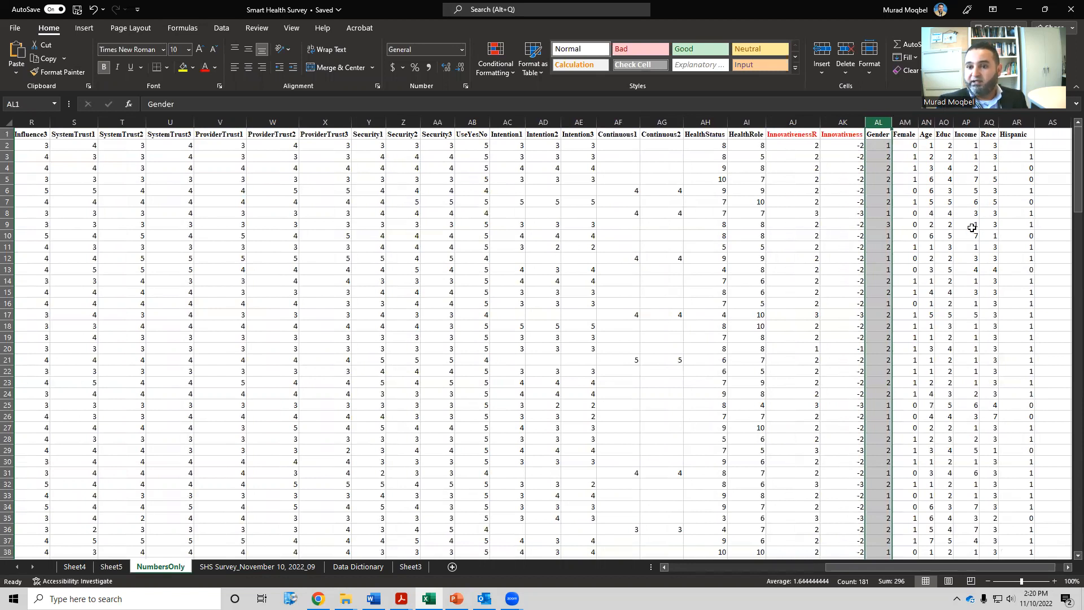
# Replace Expectancy1 with Gender in the Rows area of the PivotTable on Sheet3
pyautogui.click(410, 568)
pyautogui.scroll(-7, 940, 310)
pyautogui.moveTo(1069, 267); pyautogui.dragTo(1068, 316)
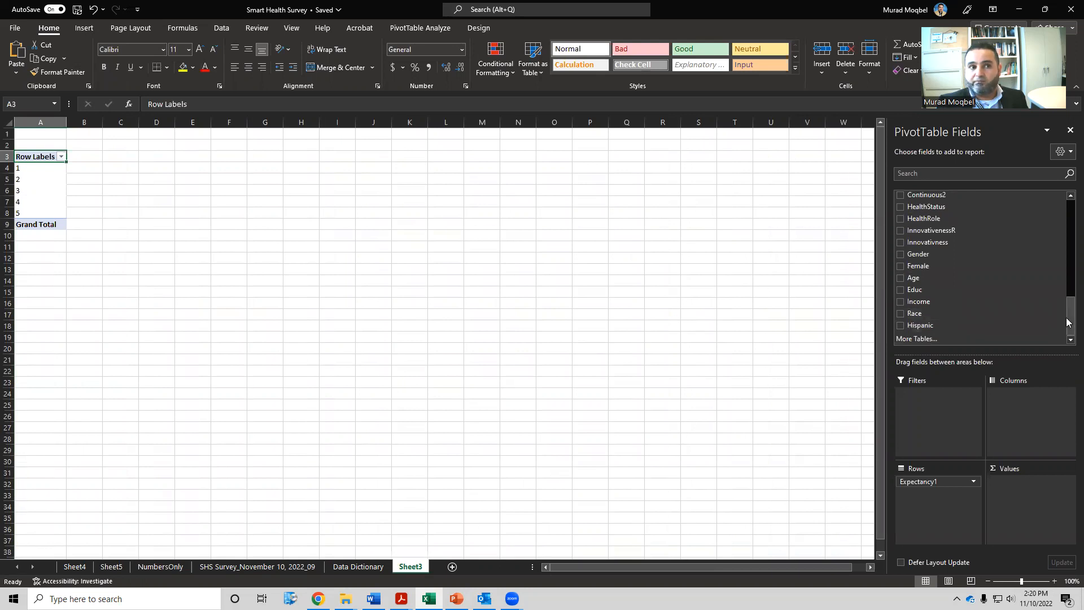
pyautogui.moveTo(918, 254); pyautogui.dragTo(599, 426)
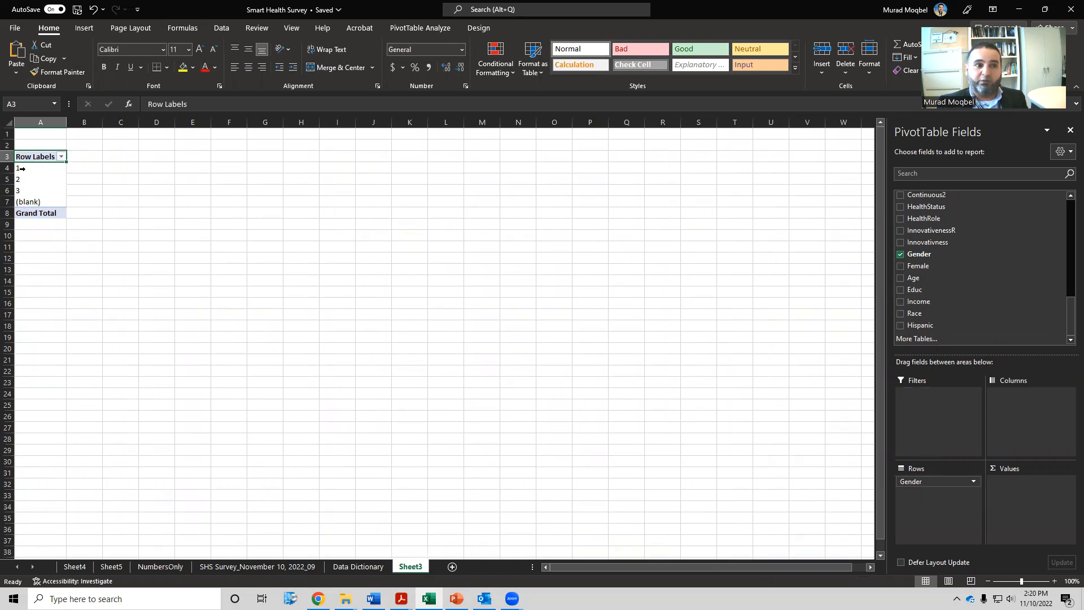
pyautogui.click(34, 203)
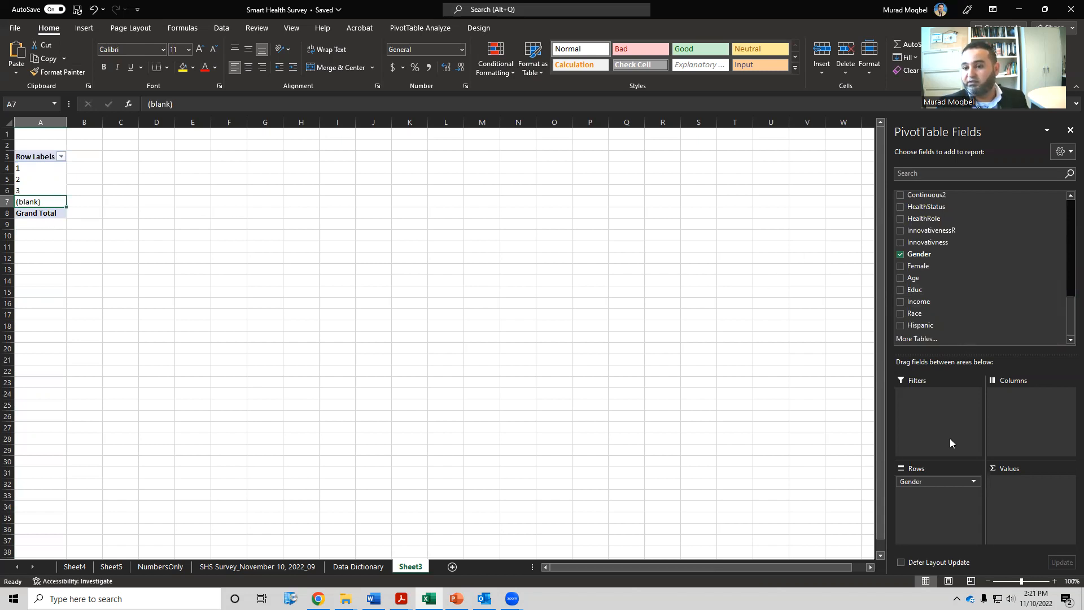
# Check the final data rows on the NumbersOnly sheet for missing responses, from the demographic columns back to column A
pyautogui.moveTo(1068, 316); pyautogui.dragTo(1067, 219)
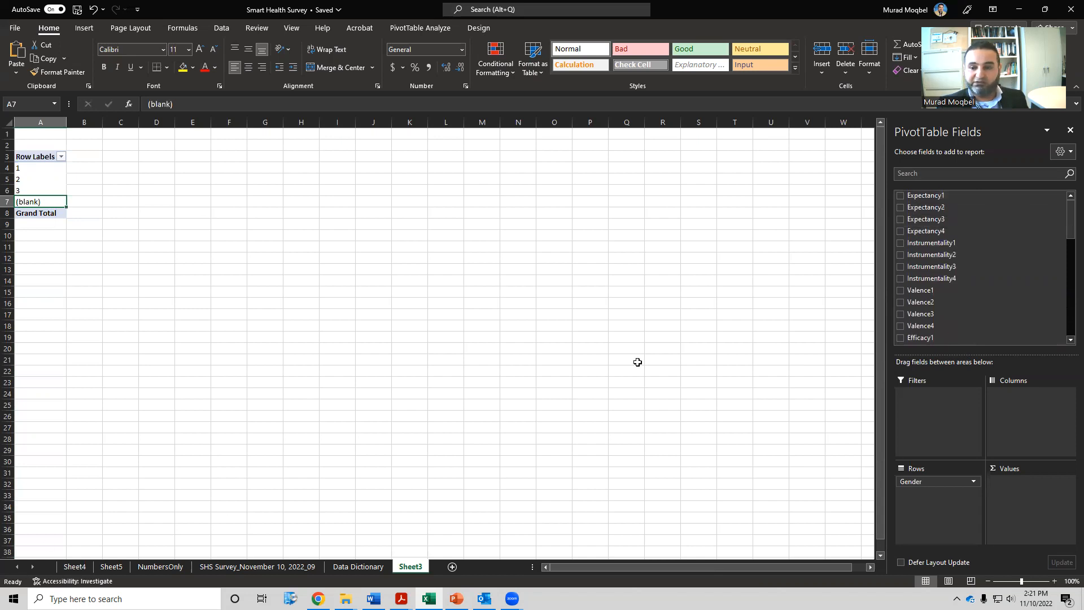
pyautogui.click(83, 566)
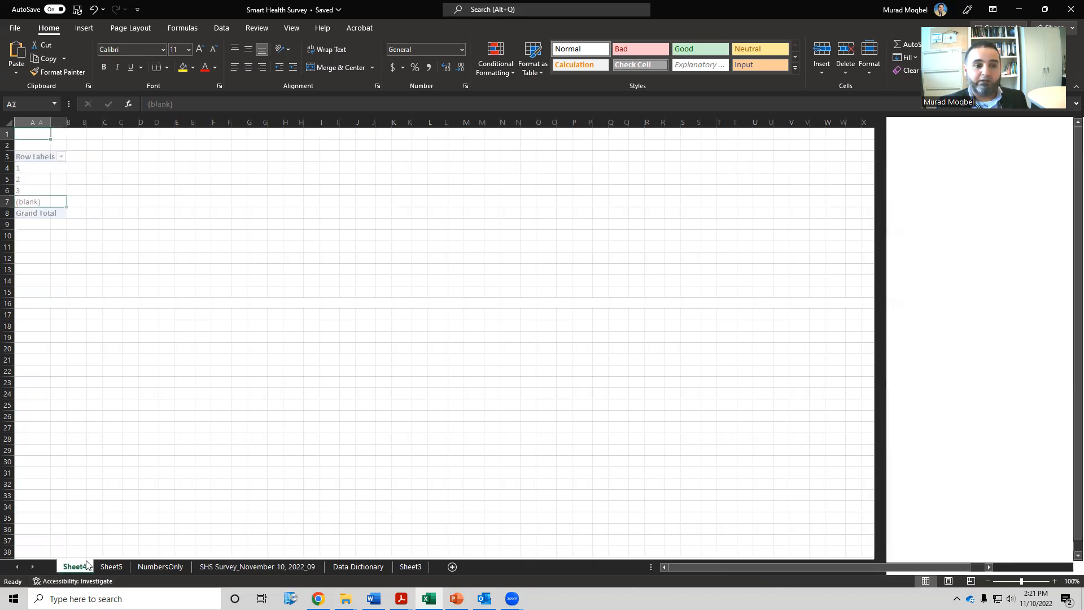
pyautogui.click(152, 569)
pyautogui.moveTo(1067, 198); pyautogui.dragTo(1067, 460)
pyautogui.moveTo(1067, 530); pyautogui.dragTo(1068, 568)
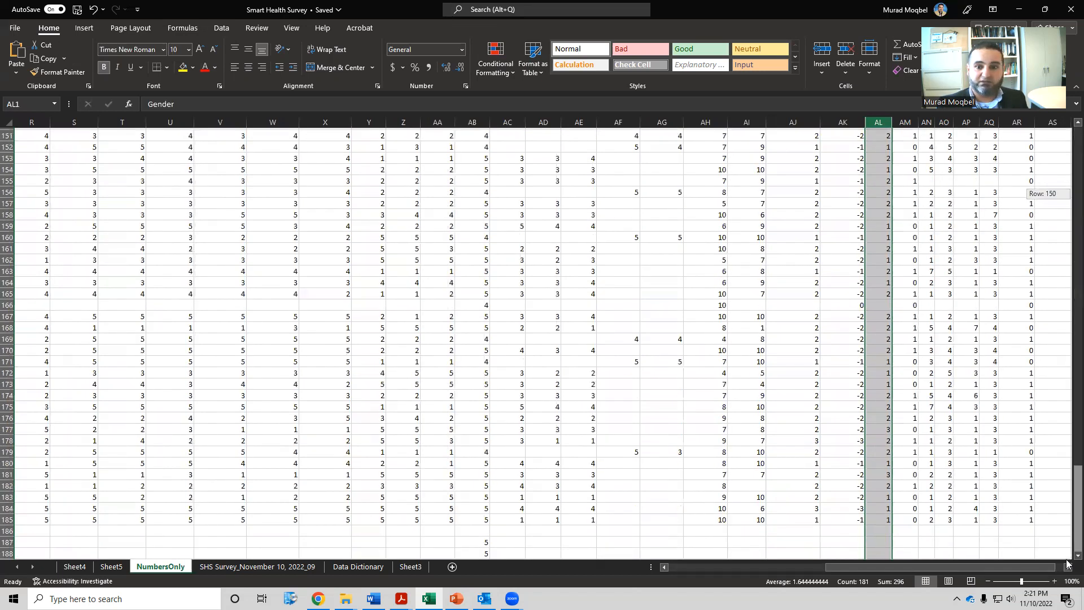
pyautogui.moveTo(1067, 564); pyautogui.dragTo(1068, 564)
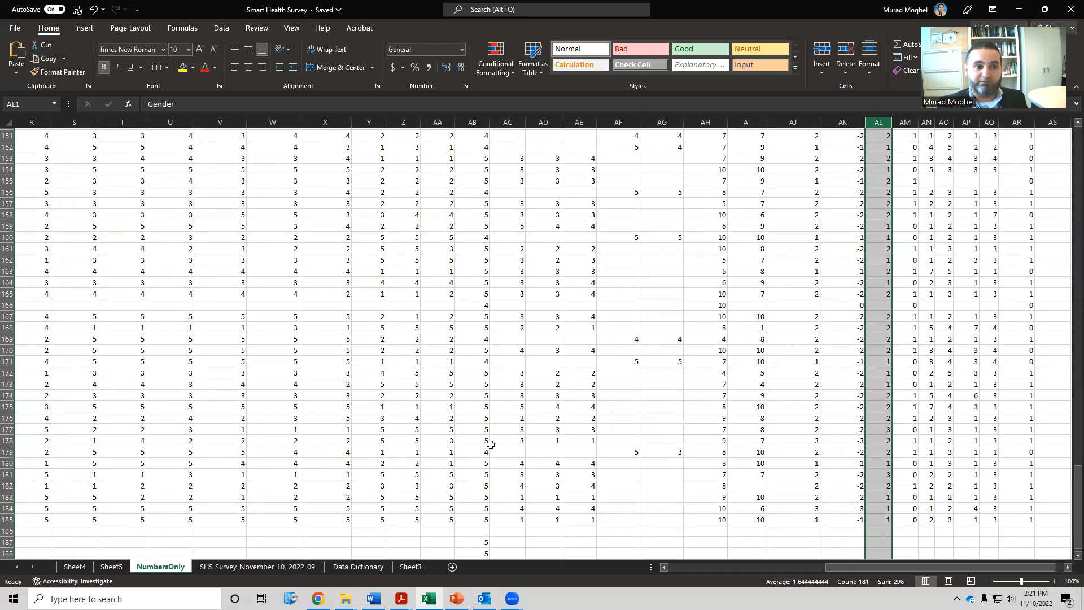
pyautogui.click(578, 451)
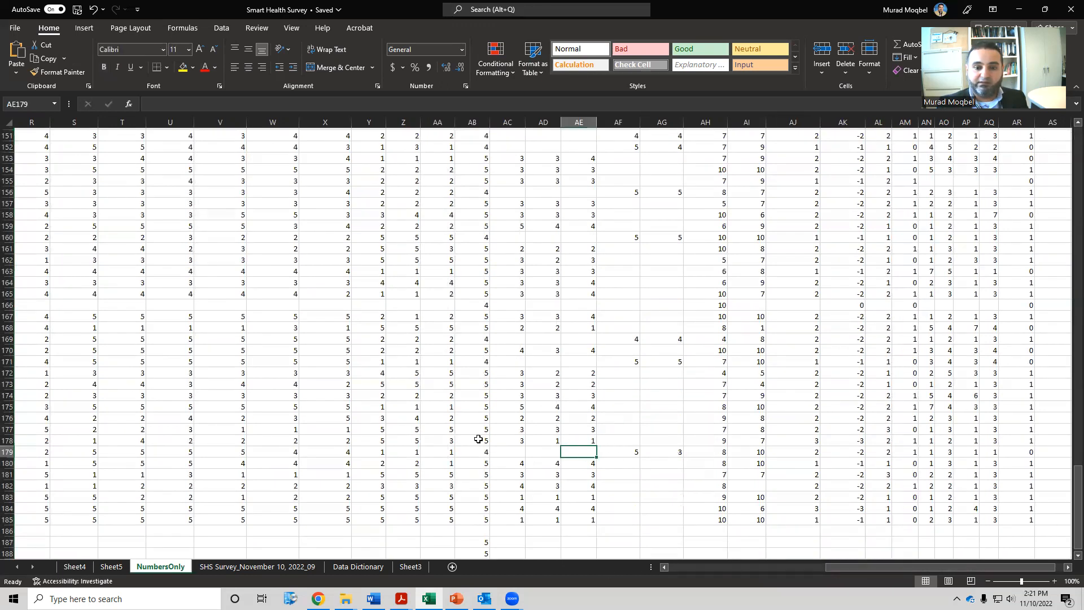
pyautogui.moveTo(856, 568); pyautogui.dragTo(40, 476)
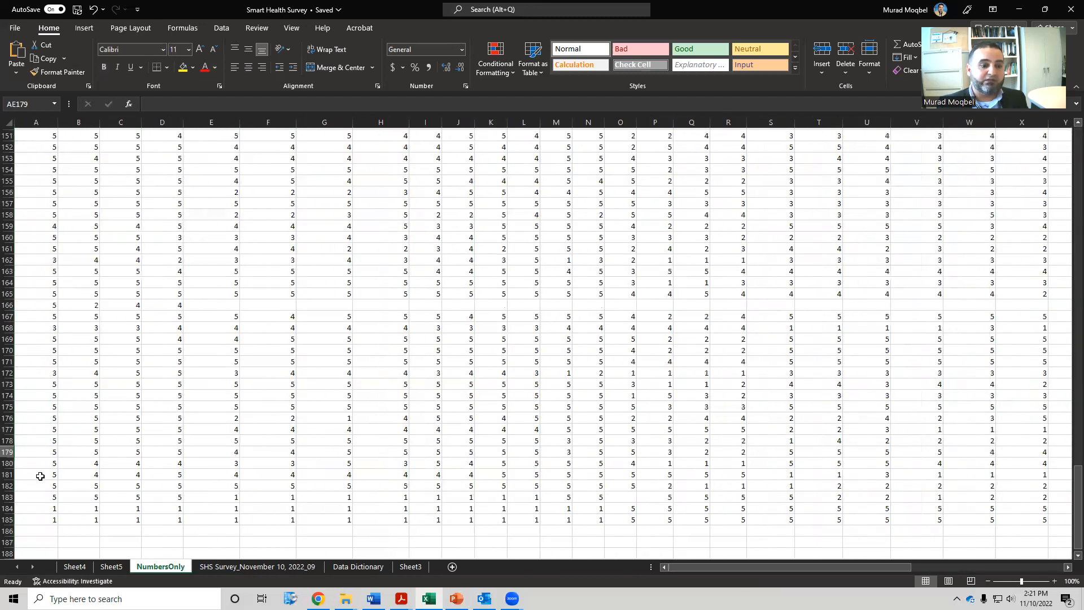
pyautogui.click(35, 122)
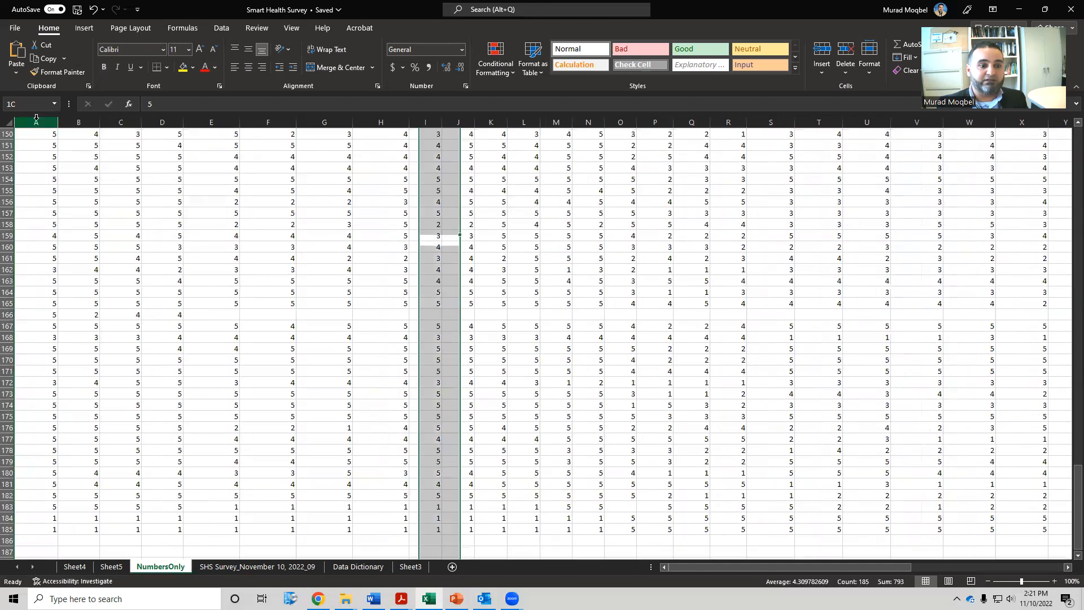
pyautogui.click(33, 315)
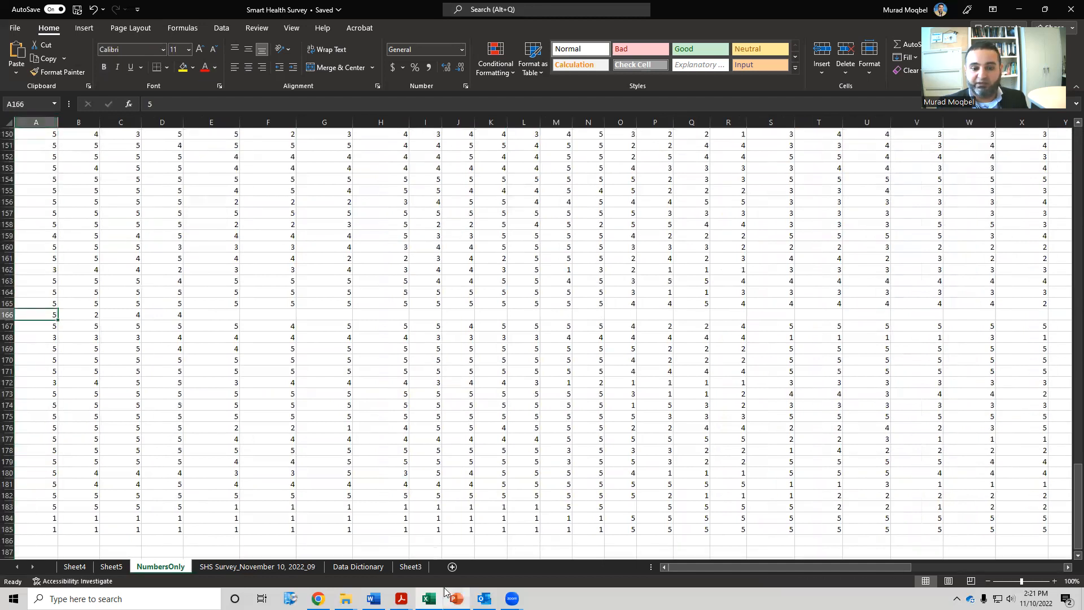
# Add Expectancy1 to the Values area of the Sheet3 PivotTable and summarize it by Count
pyautogui.click(410, 566)
pyautogui.moveTo(937, 195); pyautogui.dragTo(1057, 494)
pyautogui.click(1051, 481)
pyautogui.click(1033, 478)
pyautogui.click(212, 293)
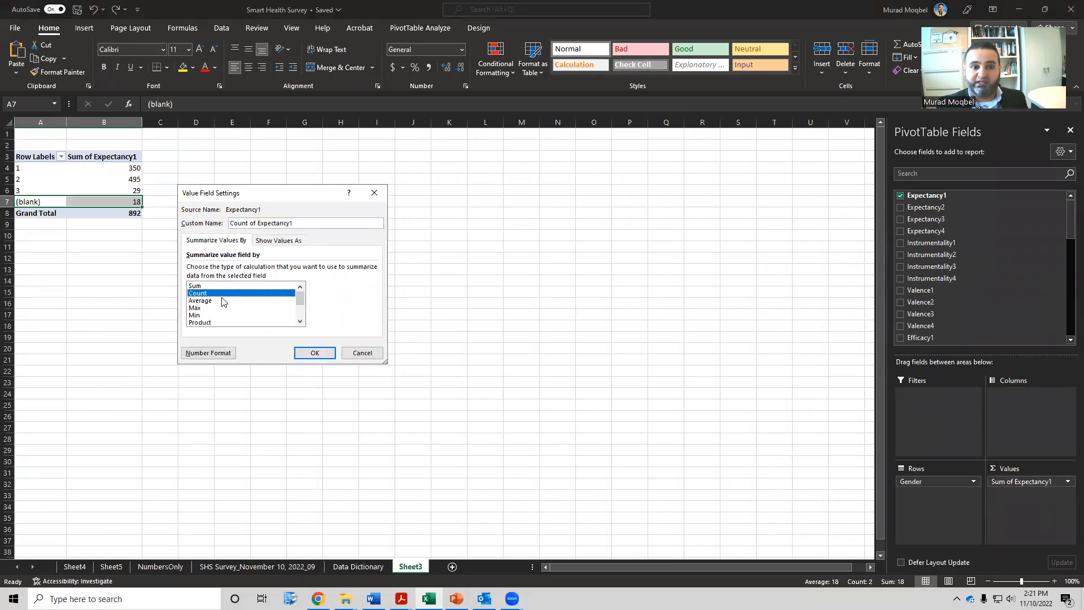
pyautogui.click(314, 353)
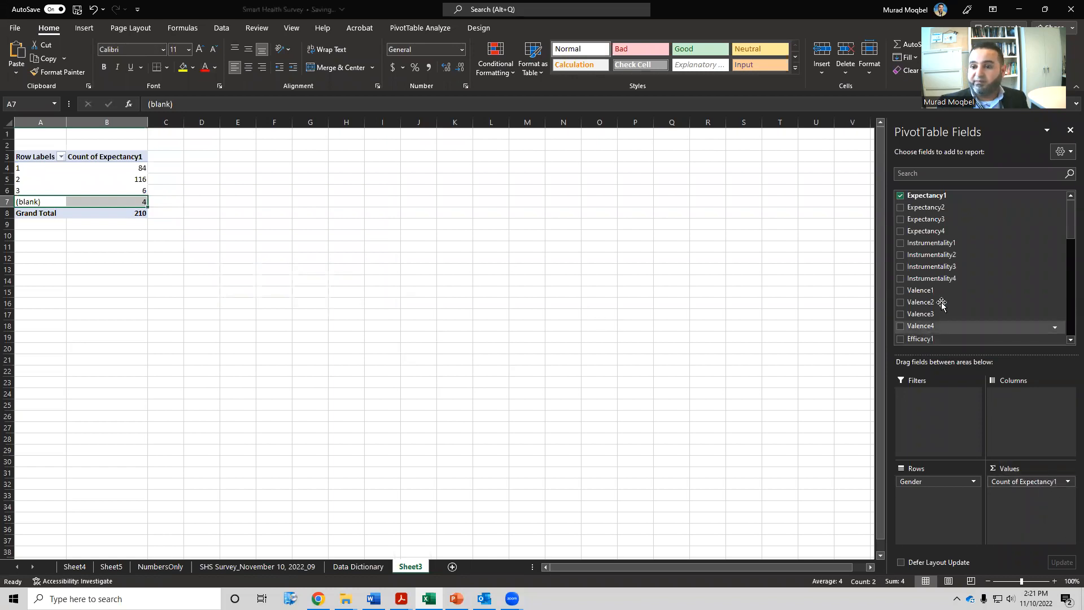
# Add Expectancy1 to the Values area a second time, summarized by Count and shown as % of Column Total
pyautogui.moveTo(921, 196); pyautogui.dragTo(1045, 509)
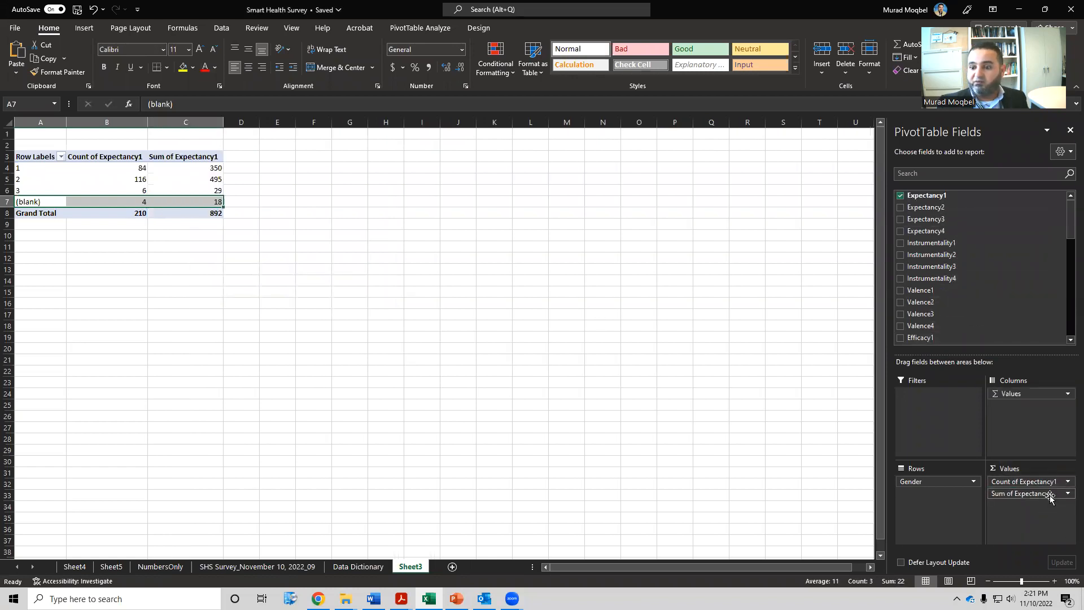
pyautogui.click(1028, 493)
pyautogui.click(1007, 483)
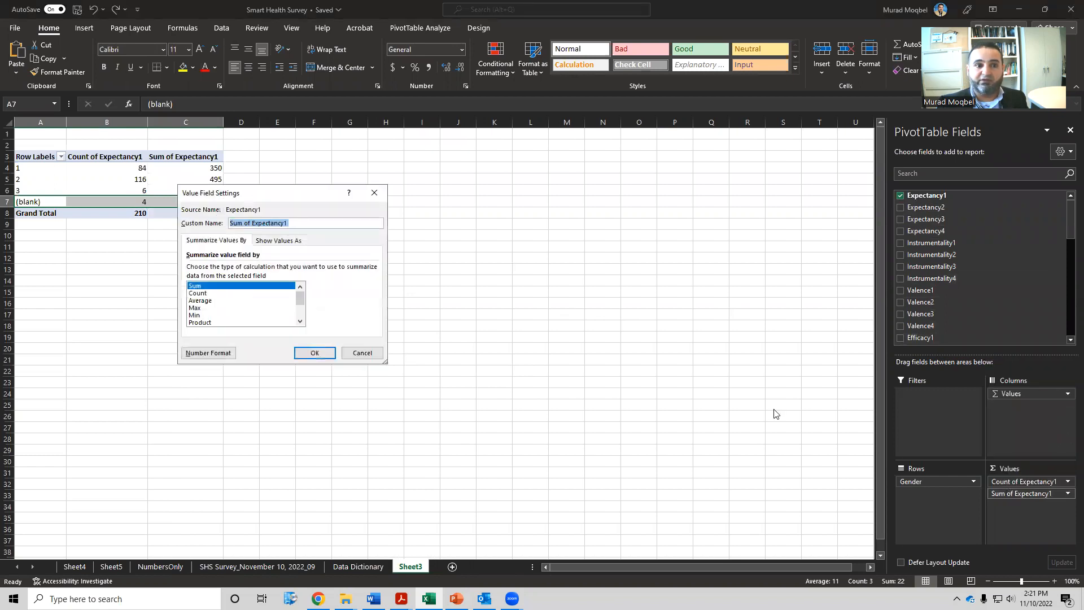
pyautogui.click(198, 294)
pyautogui.click(268, 241)
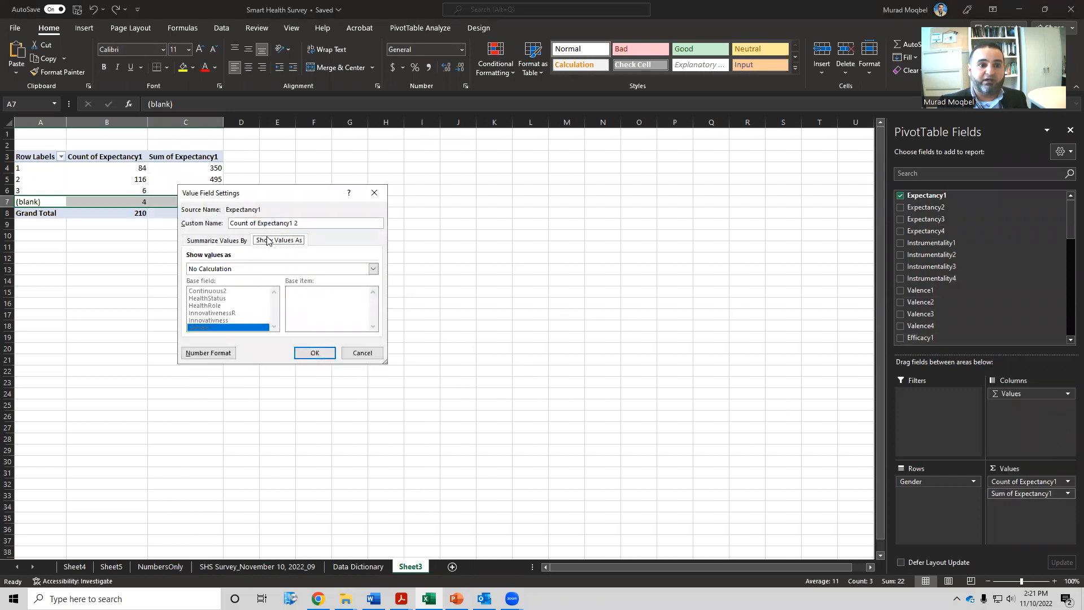
pyautogui.click(308, 269)
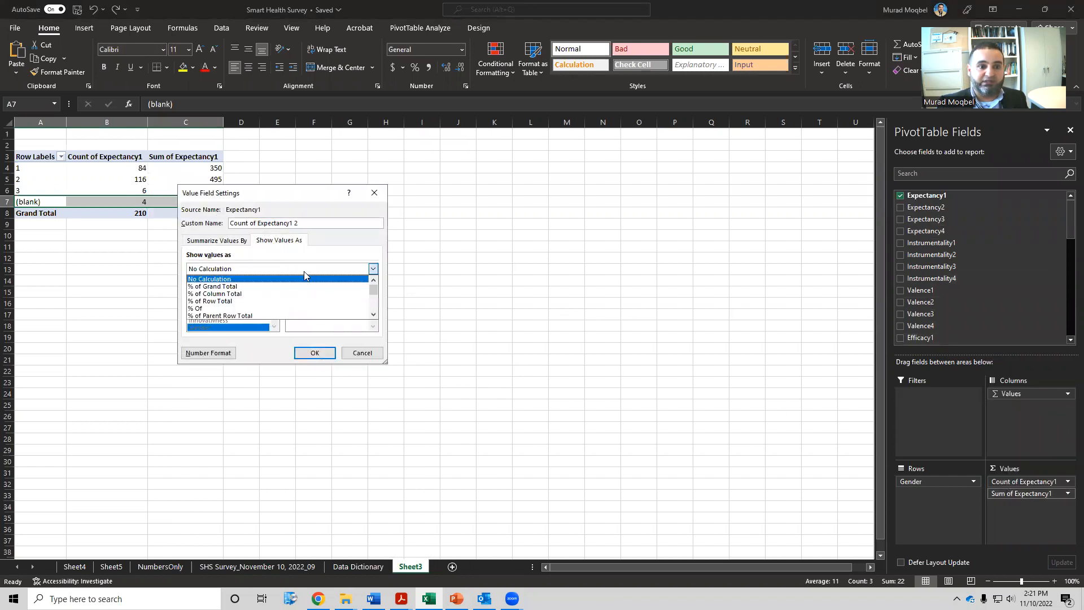
pyautogui.click(246, 293)
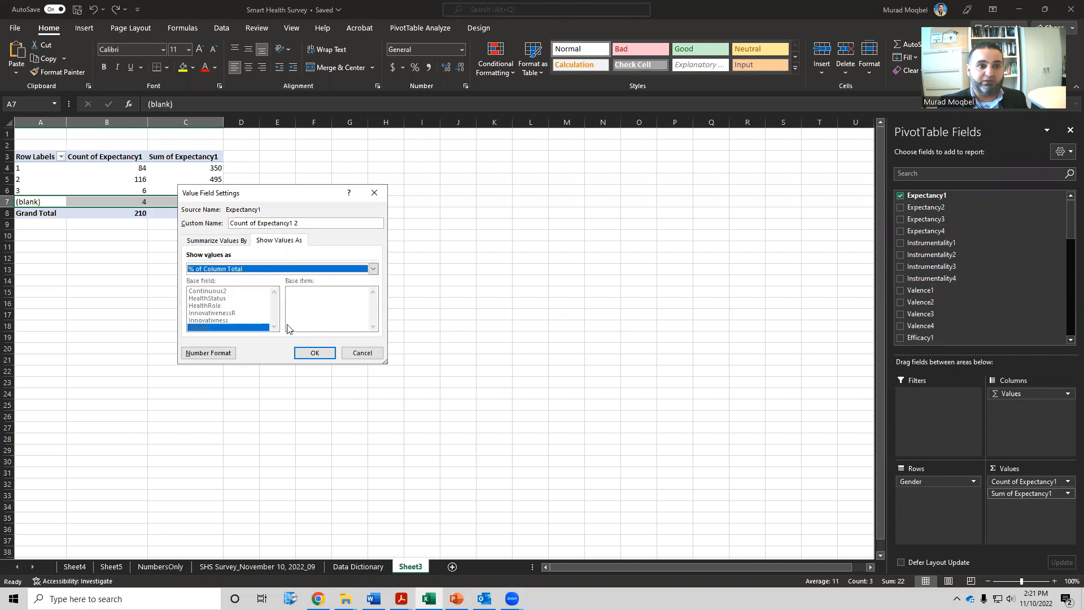
pyautogui.click(315, 352)
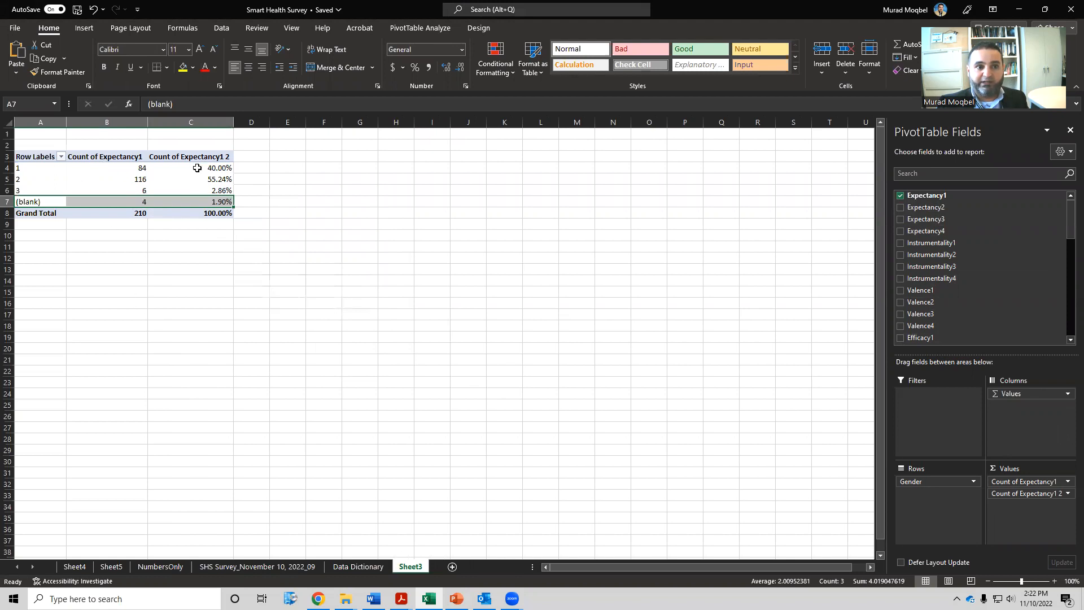
# Examine the count and percentage for each gender code and the blank row in the PivotTable
pyautogui.click(223, 167)
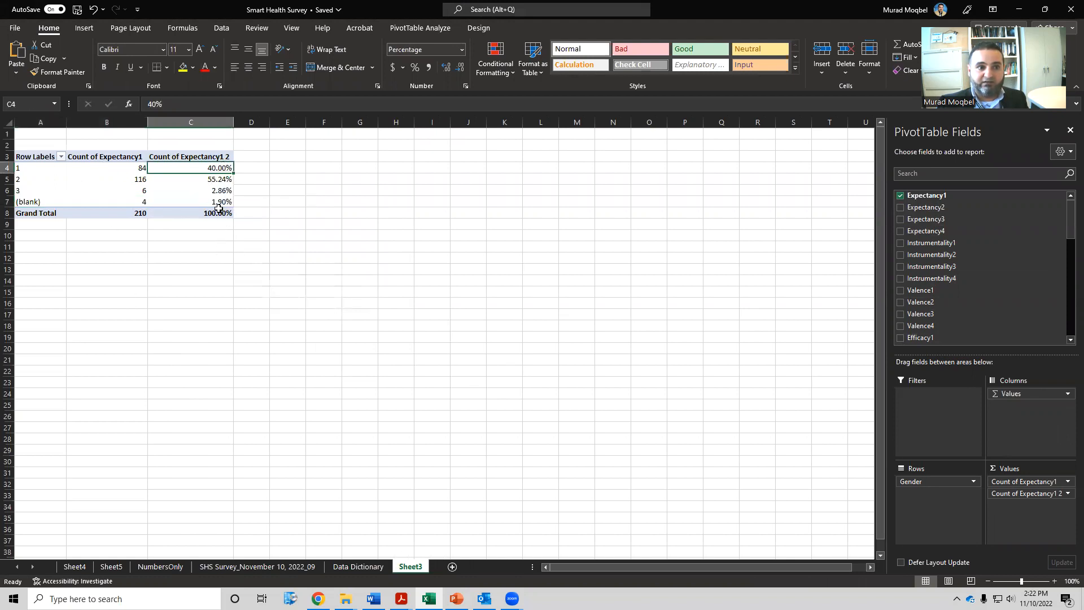
pyautogui.click(220, 180)
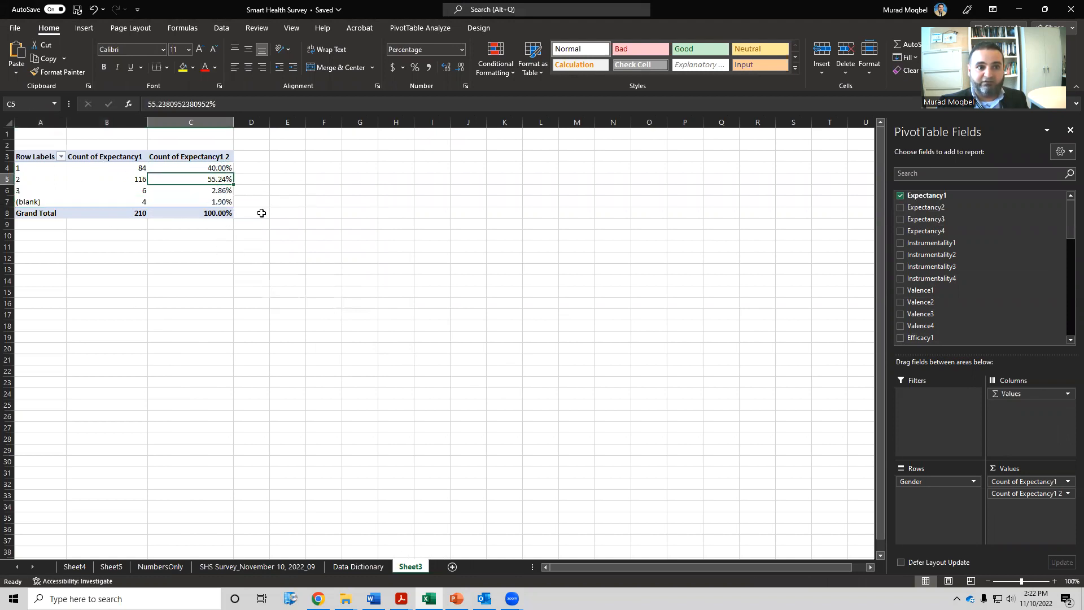
pyautogui.click(220, 192)
pyautogui.click(219, 201)
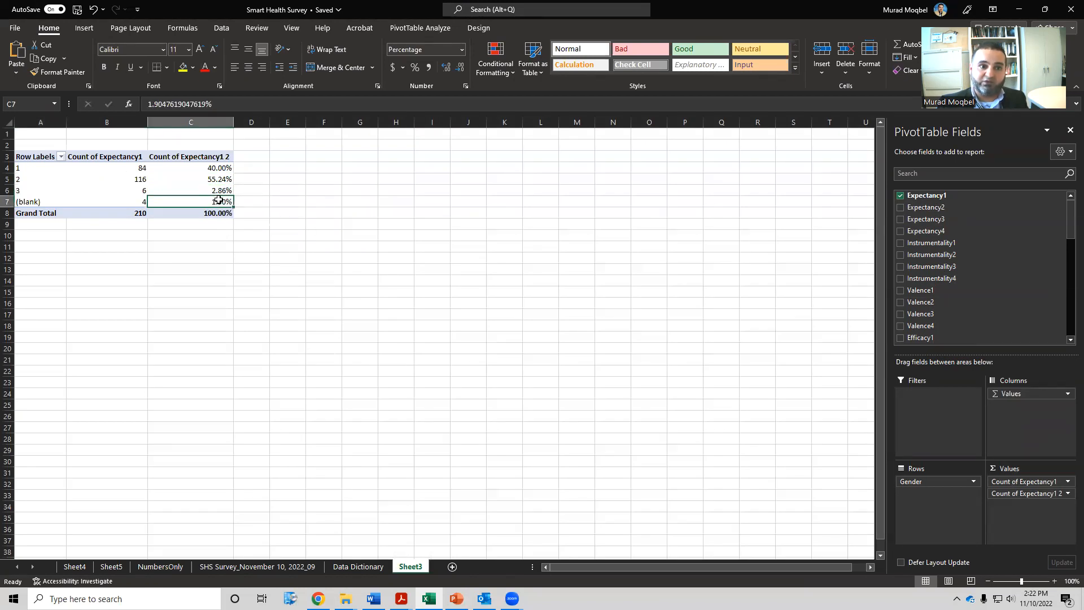
pyautogui.moveTo(217, 197); pyautogui.dragTo(216, 192)
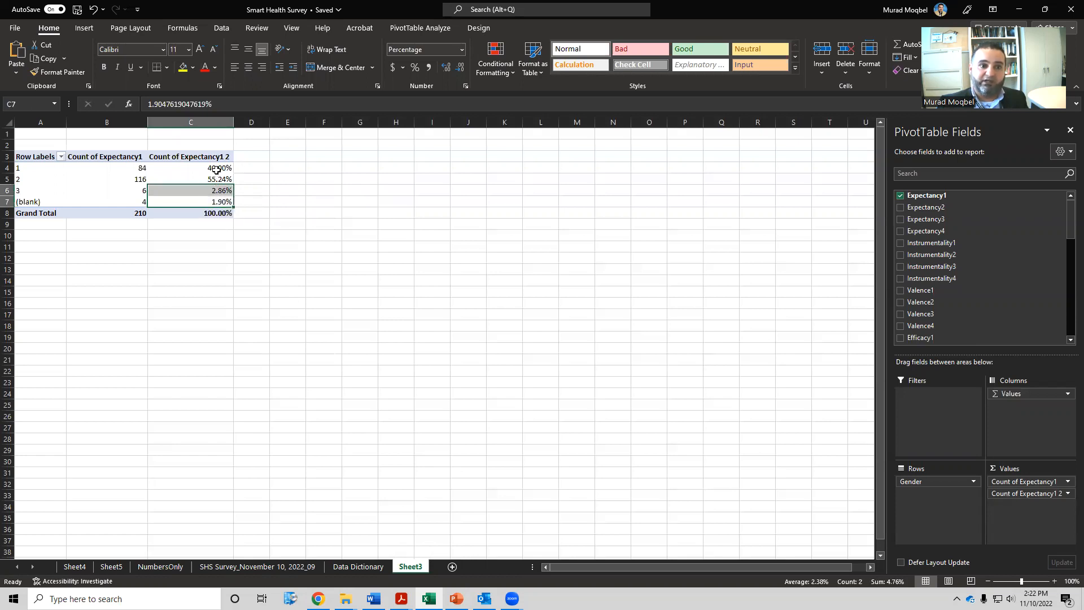
pyautogui.click(221, 169)
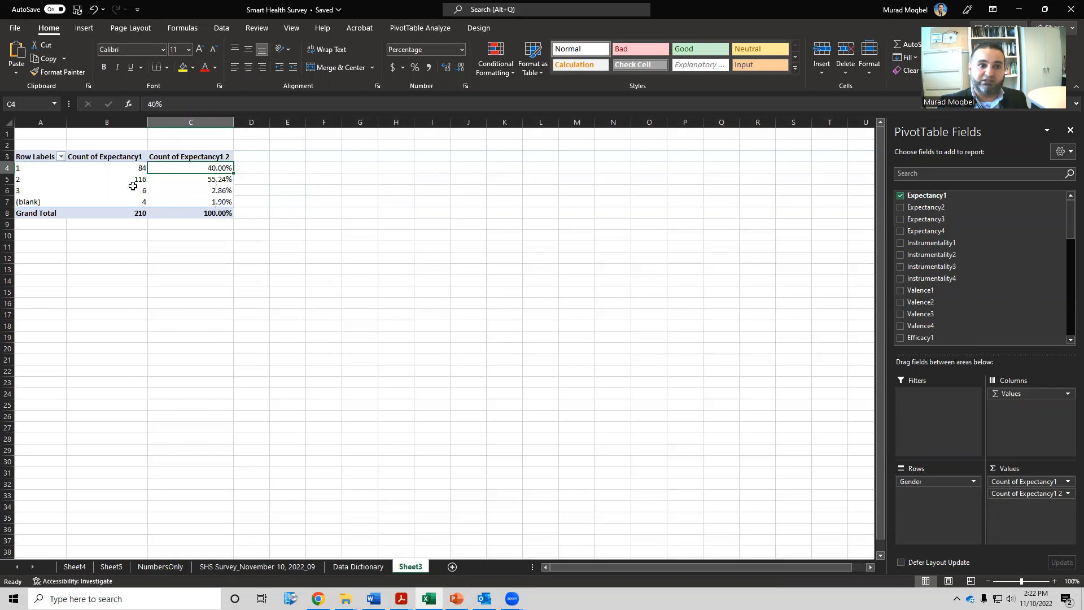
pyautogui.click(209, 178)
pyautogui.moveTo(141, 191); pyautogui.dragTo(142, 202)
pyautogui.click(204, 188)
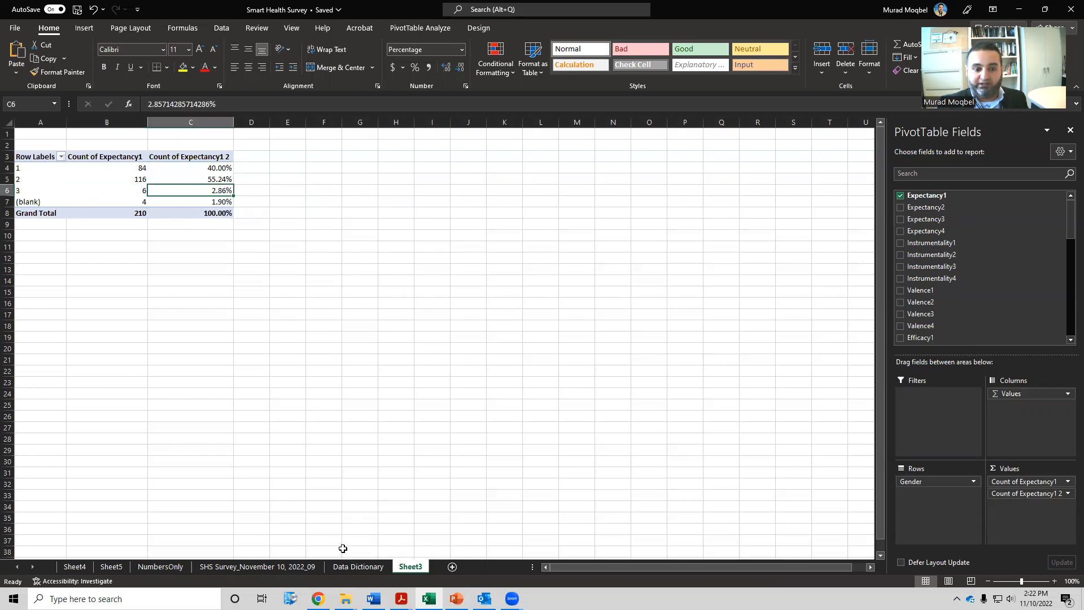
# Switch to the article PDF in Chrome, place it side by side with the Excel workbook, and close the Acrobat welcome panel
pyautogui.click(318, 599)
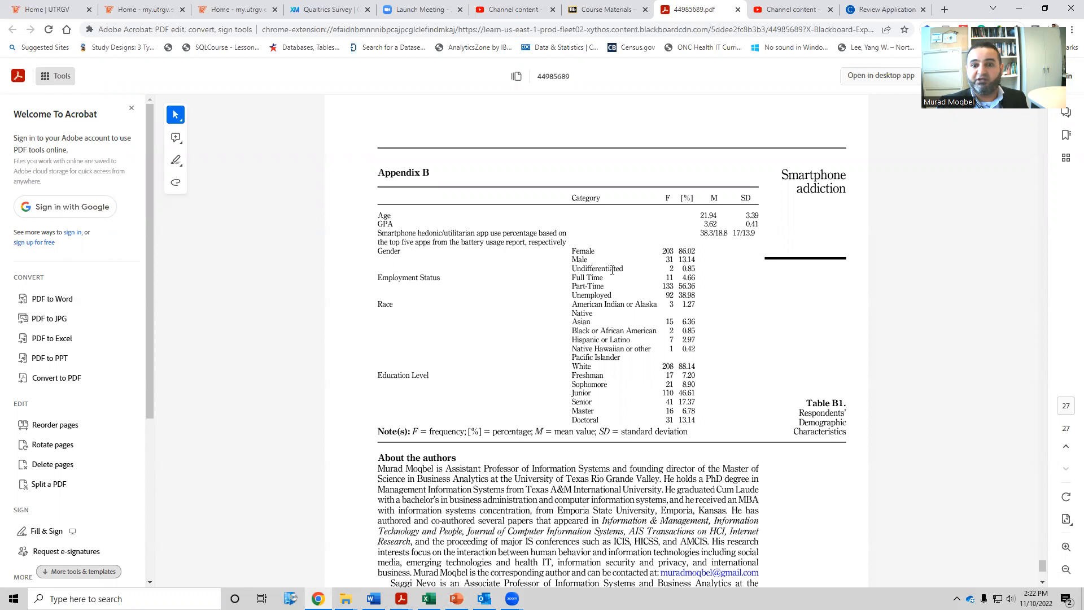
pyautogui.moveTo(604, 270)
pyautogui.mouseDown()
pyautogui.moveTo(572, 269)
pyautogui.moveTo(596, 251)
pyautogui.mouseUp()
pyautogui.click(581, 257)
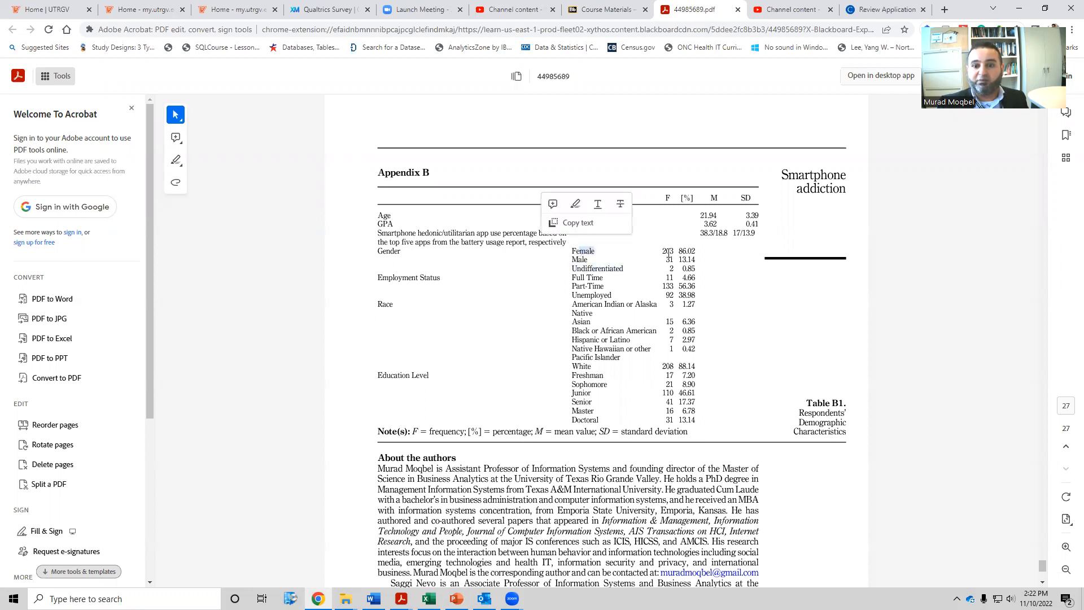
pyautogui.hotkey('ctrl', 'c')
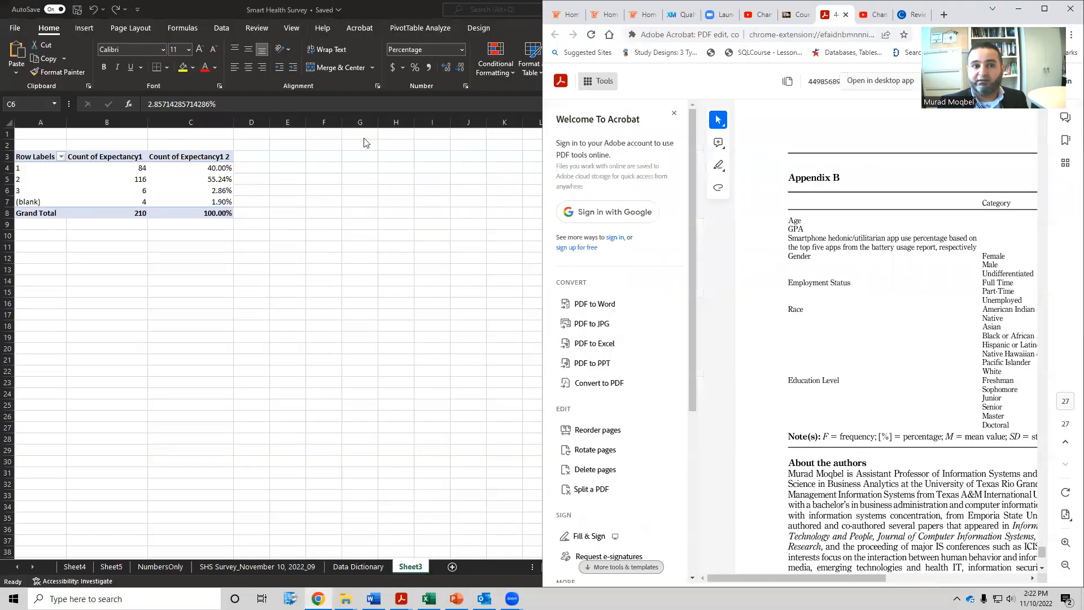
pyautogui.click(141, 174)
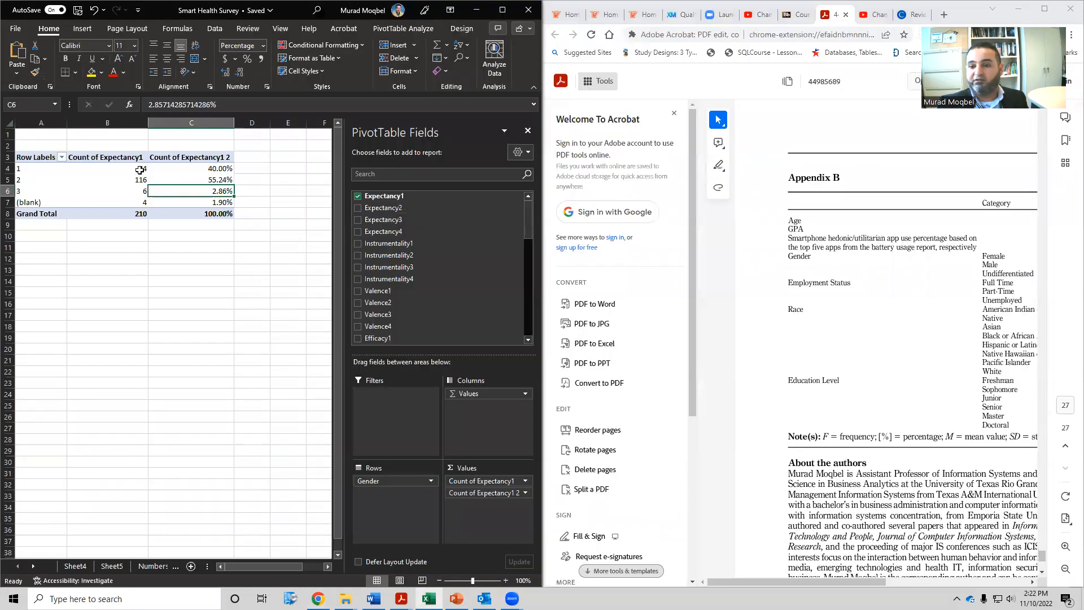
pyautogui.click(139, 170)
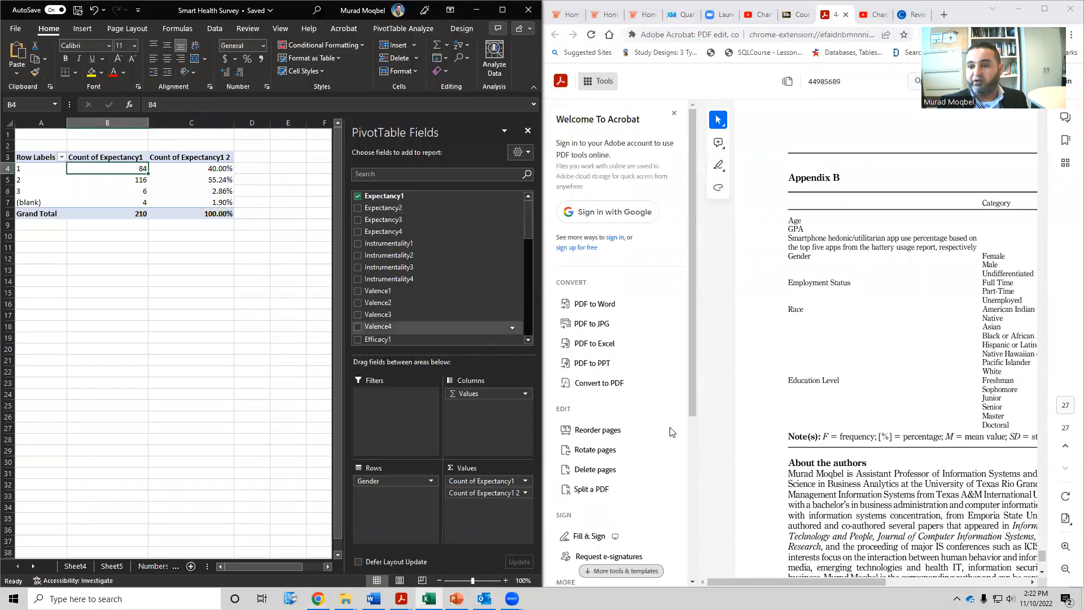
pyautogui.click(675, 116)
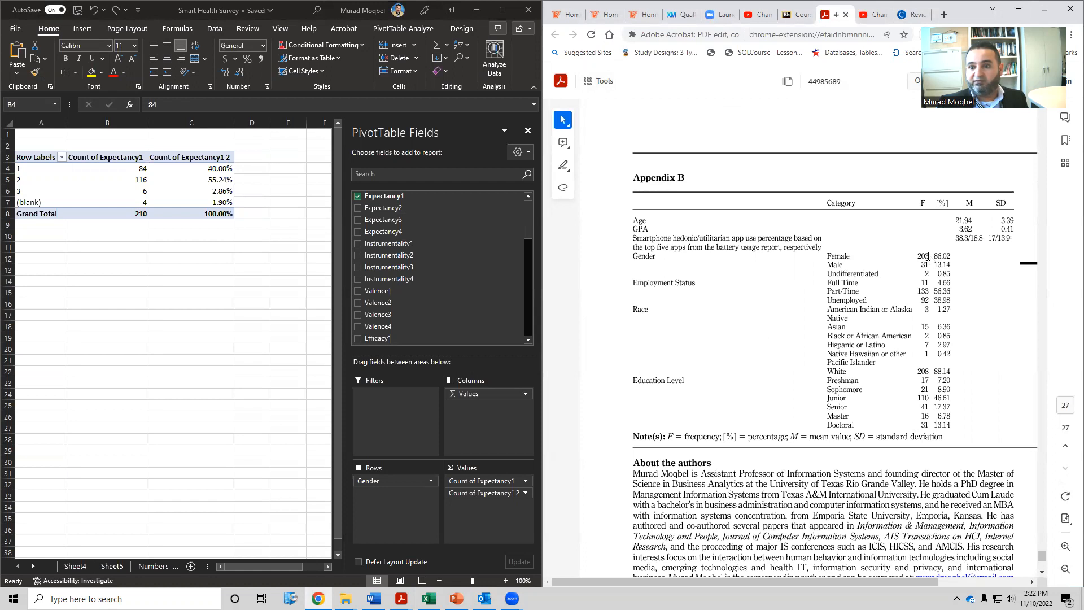
# Compare the gender frequencies and percentages in the article's Appendix B table with those in the PivotTable
pyautogui.moveTo(919, 255); pyautogui.dragTo(938, 256)
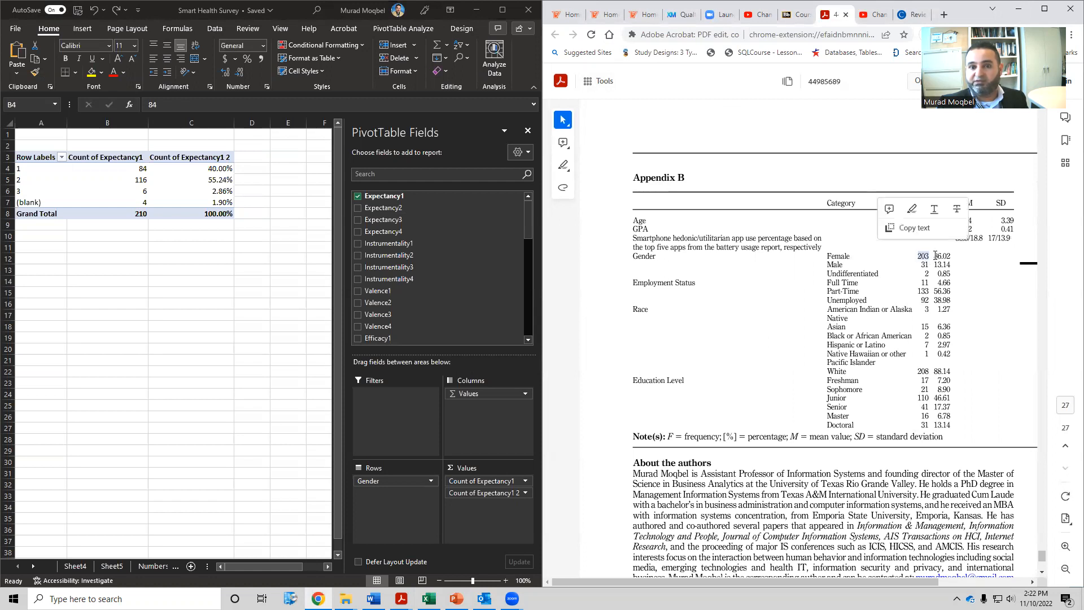
pyautogui.click(936, 256)
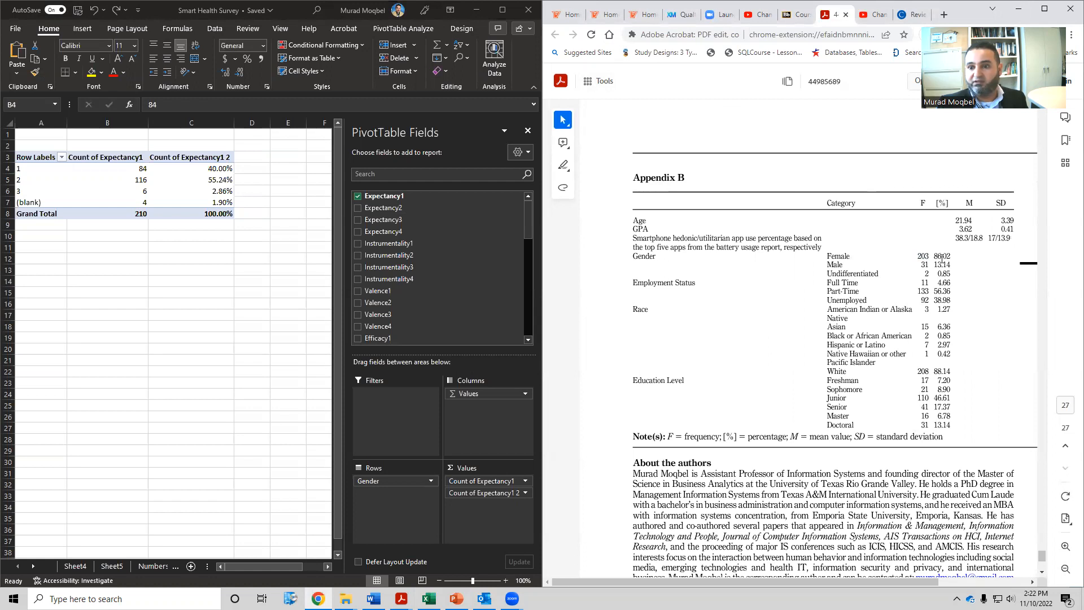
pyautogui.click(143, 196)
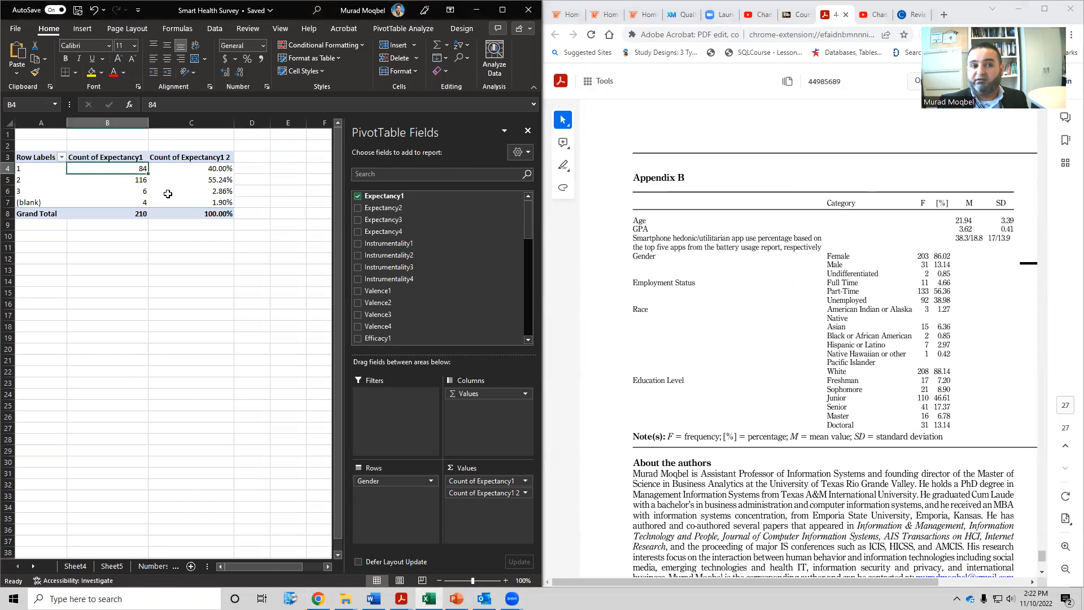
pyautogui.moveTo(221, 194); pyautogui.dragTo(218, 201)
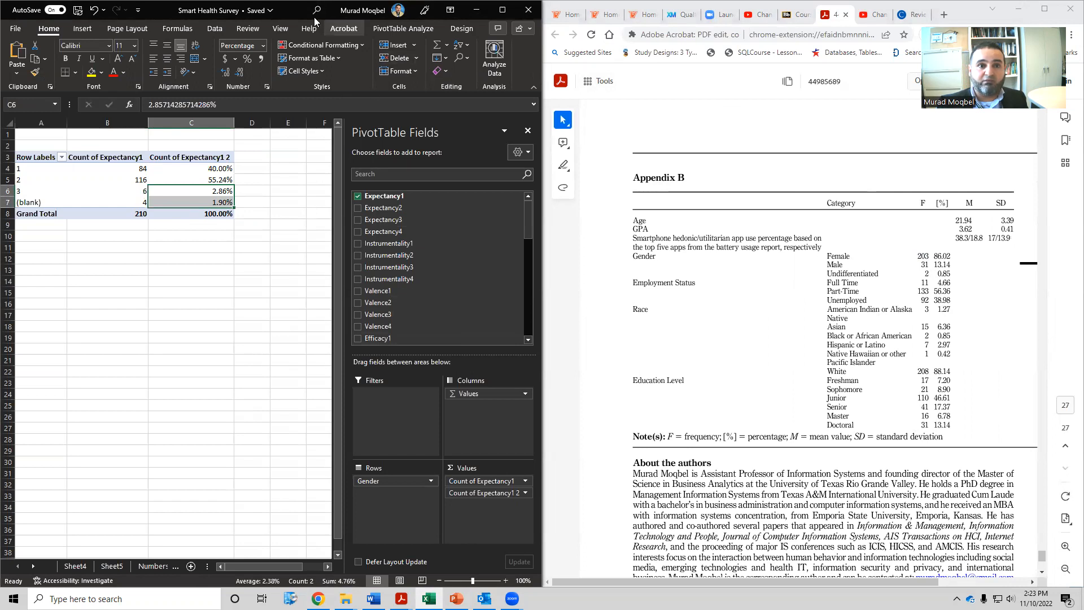
# Maximize the Excel workbook and replace Gender with Age in the PivotTable's Rows area
pyautogui.doubleClick(280, 5)
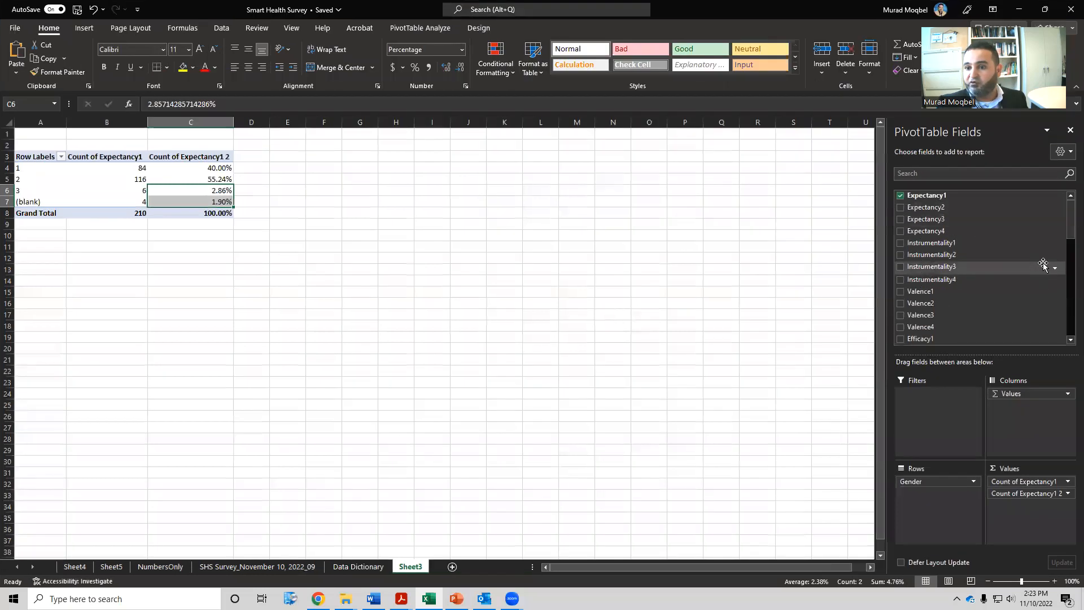
pyautogui.moveTo(1071, 220); pyautogui.dragTo(1069, 349)
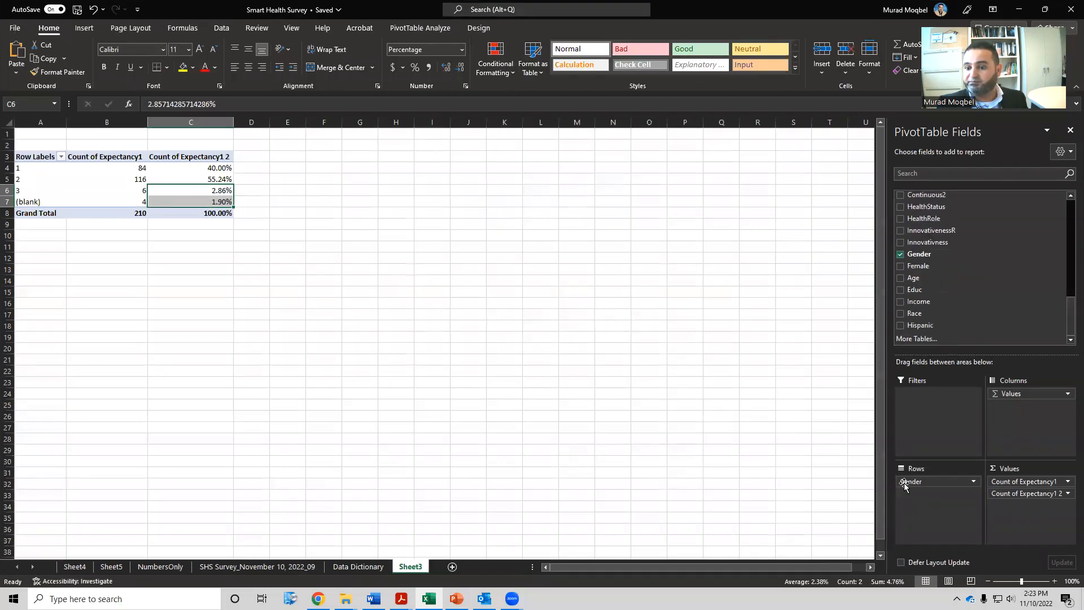
pyautogui.moveTo(909, 482); pyautogui.dragTo(834, 476)
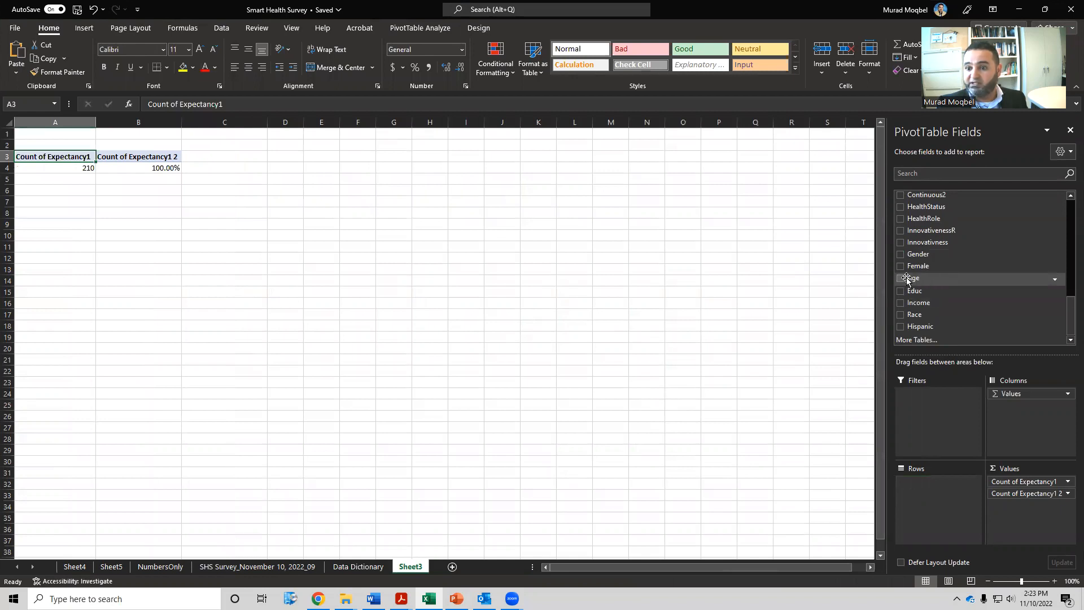
pyautogui.moveTo(909, 278); pyautogui.dragTo(920, 515)
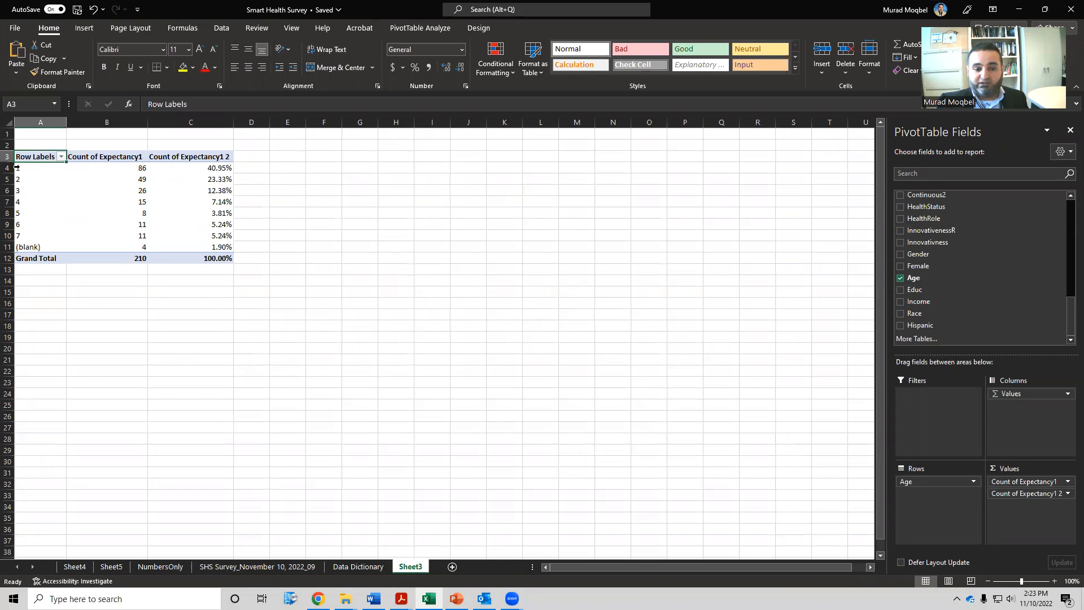
# Look up the age categories in the Data Dictionary sheet and examine each age code's percentage in the Sheet3 PivotTable
pyautogui.click(360, 566)
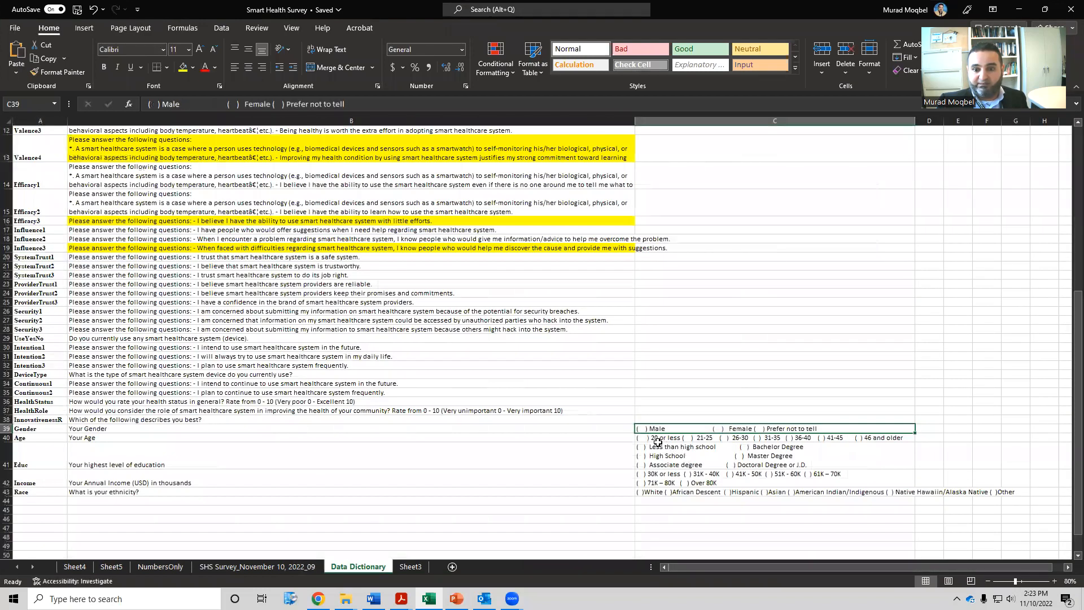
pyautogui.click(410, 567)
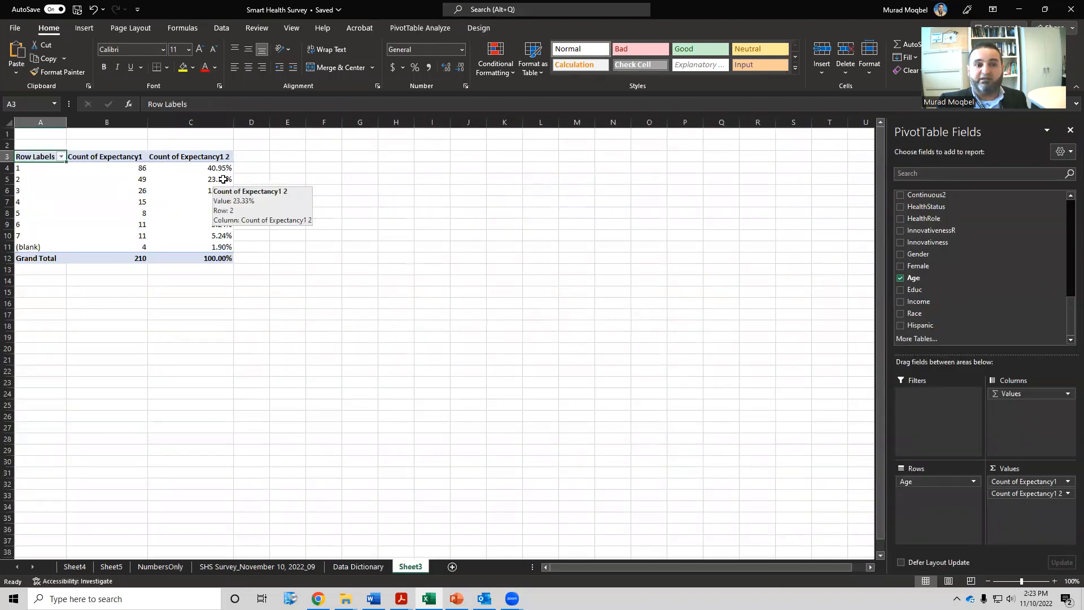
pyautogui.click(223, 180)
pyautogui.click(224, 194)
pyautogui.click(222, 202)
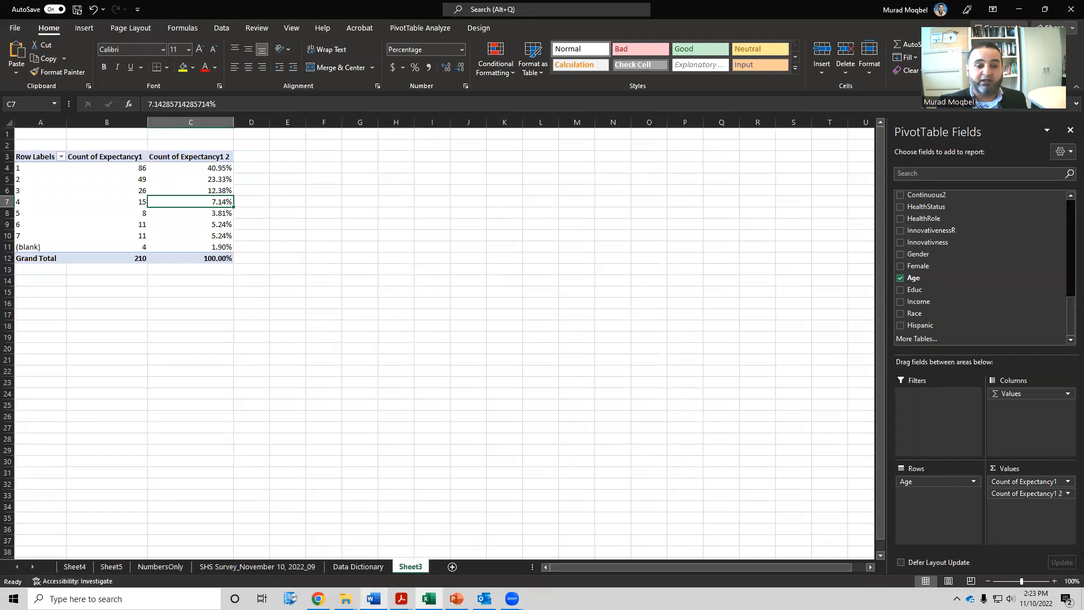
# Switch back to the article PDF to view its Appendix B demographics table beside the age PivotTable
pyautogui.click(401, 599)
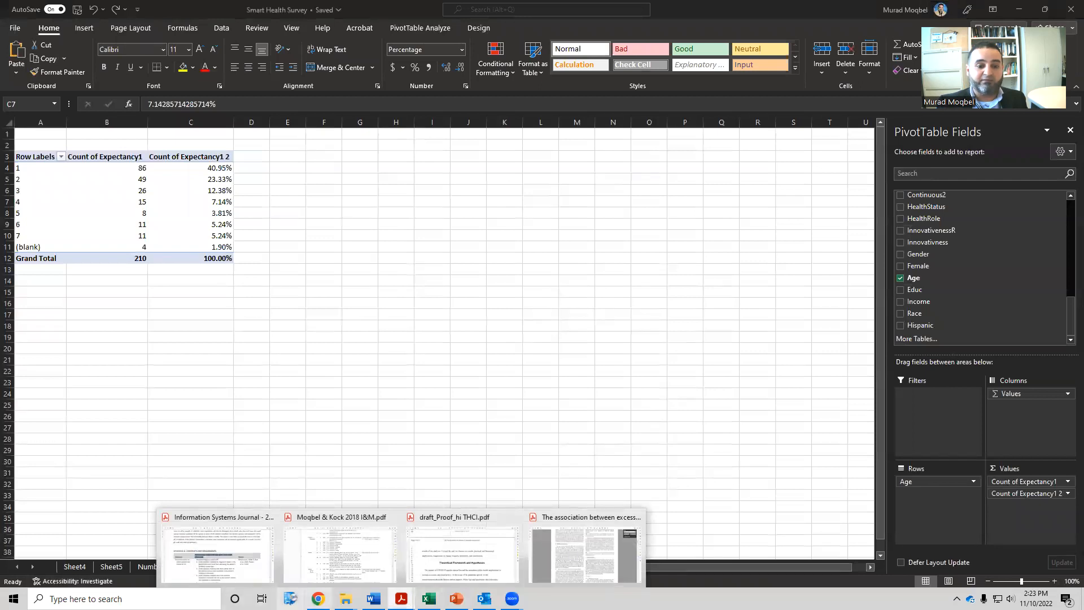
pyautogui.click(586, 550)
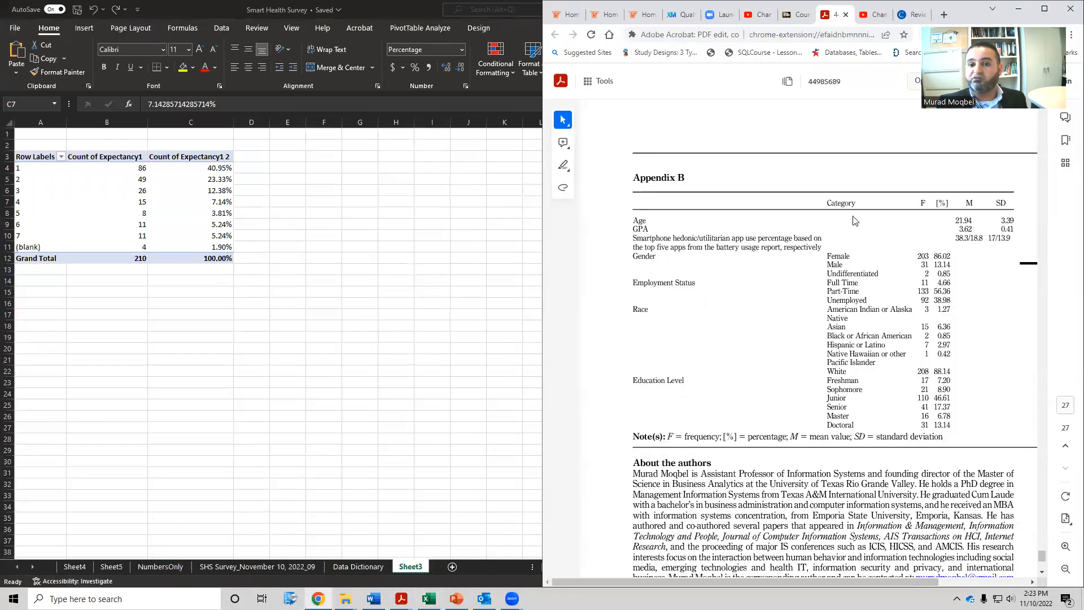